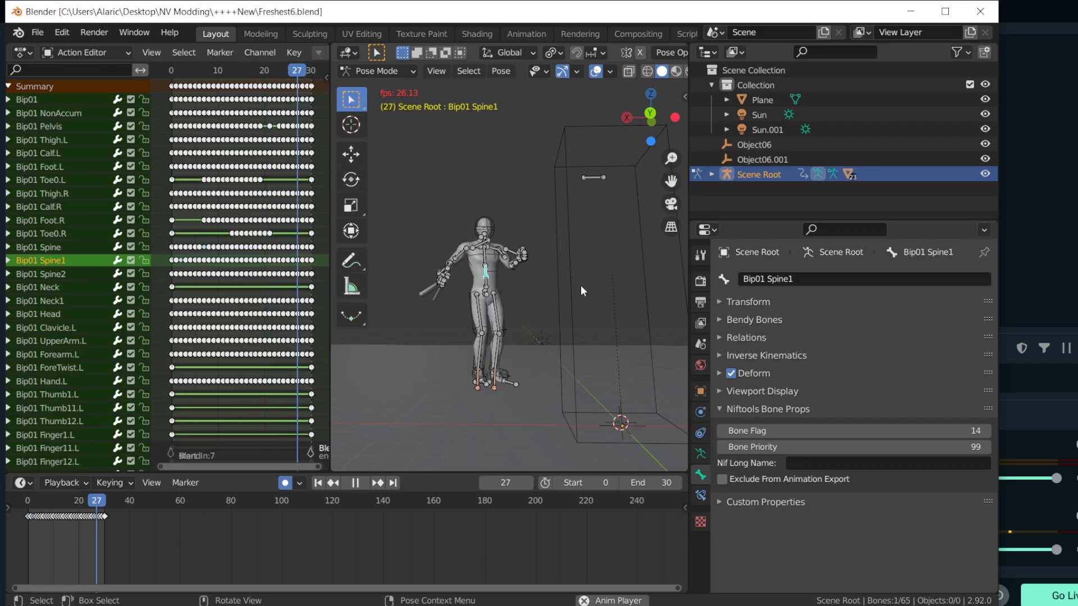
- Widen the 3D viewport and the program window, review the playing animation from several angles, and stop playback
middle_click_drag(559, 281, 508, 274)
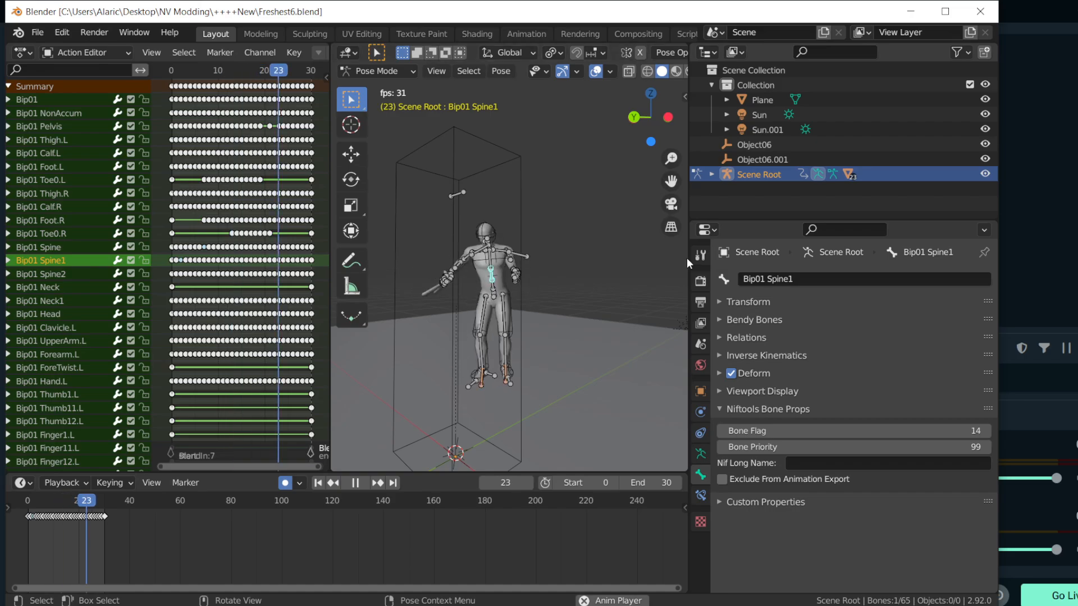
left_click_drag(688, 259, 731, 258)
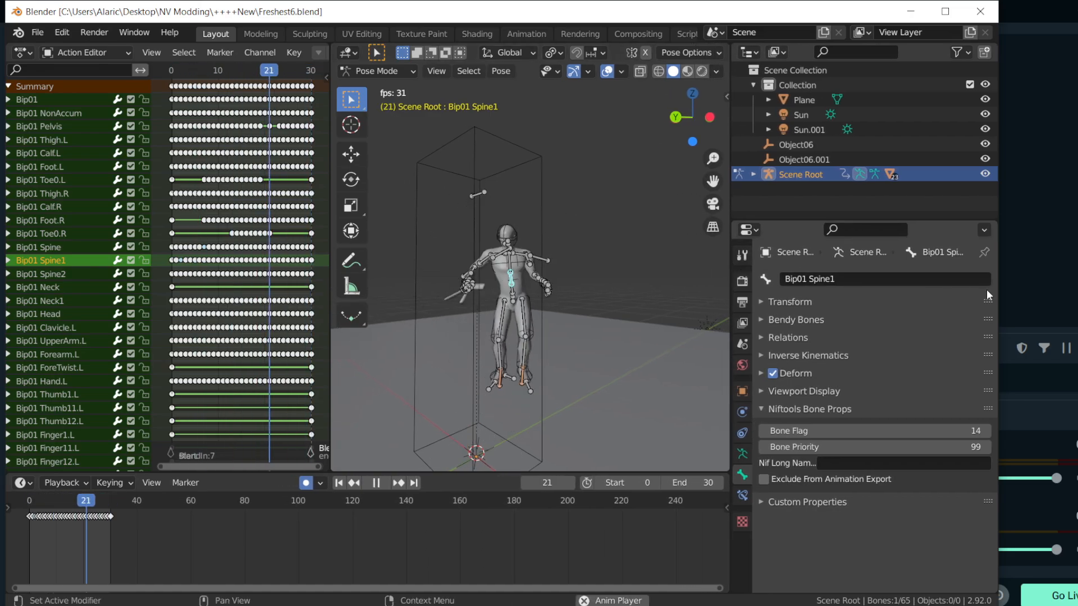
left_click_drag(998, 287, 1071, 286)
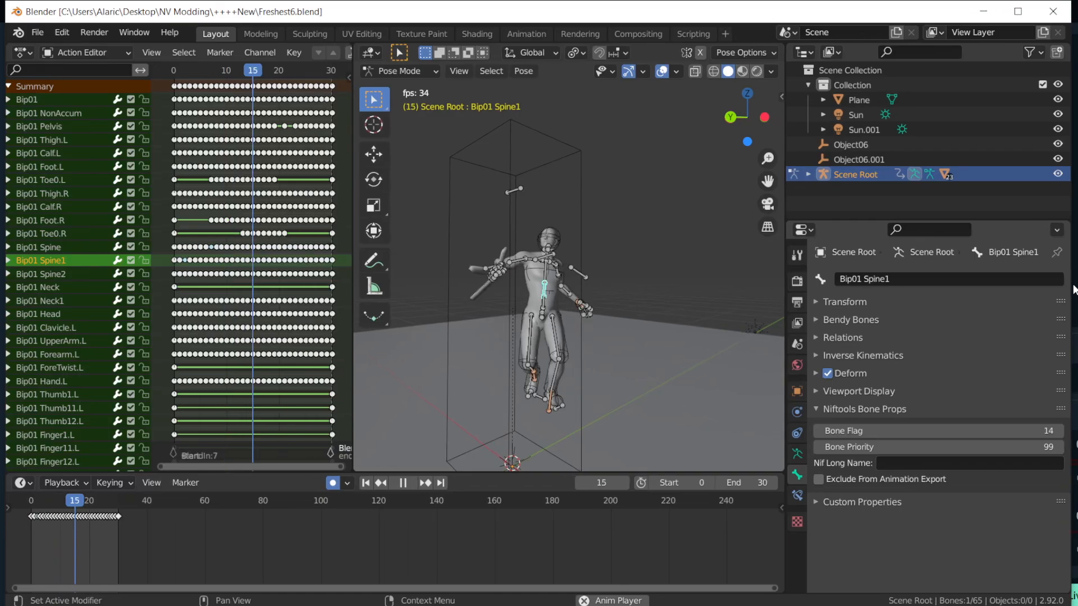
middle_click_drag(554, 277, 620, 258)
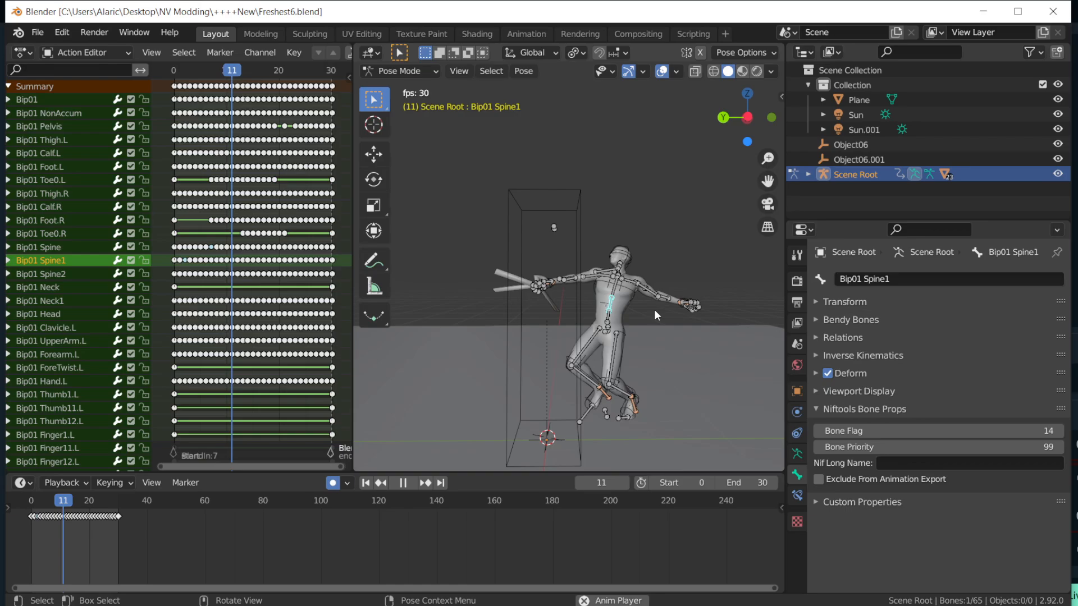
middle_click_drag(654, 309, 633, 306)
key("space")
- Export the animation in NetImmerse/Gamebryo .kf format as mt_hitarmleft.kf into the idleanims folder
left_click(34, 32)
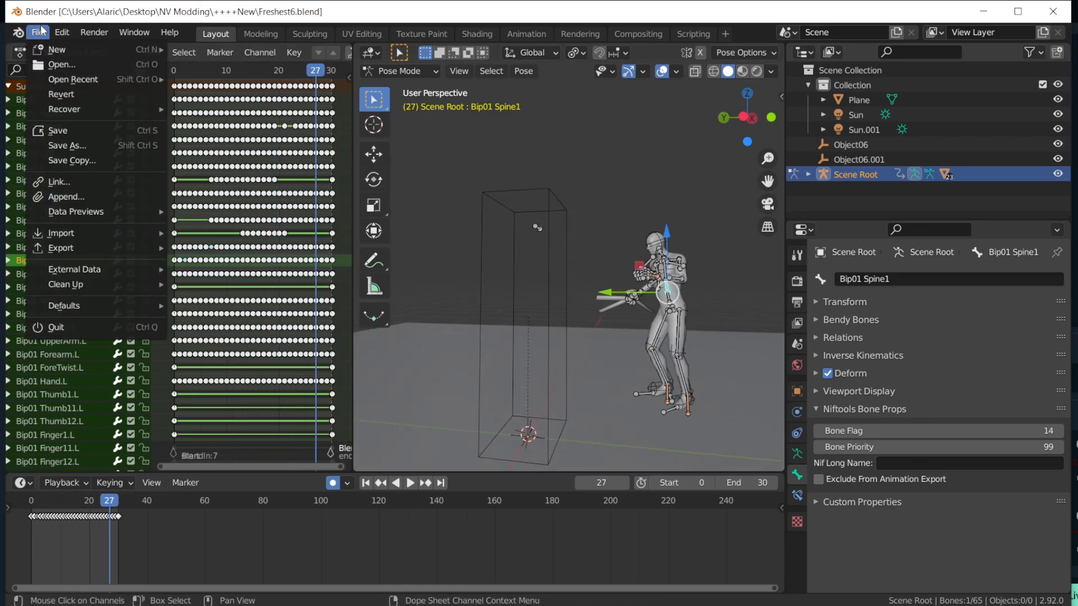
mouse_move(100, 246)
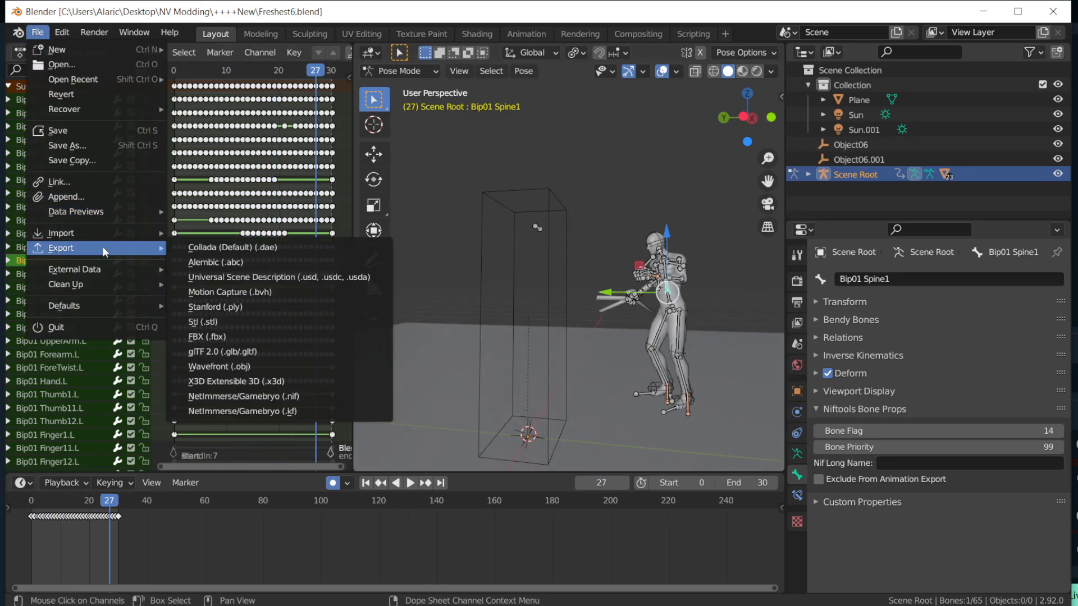
left_click(279, 413)
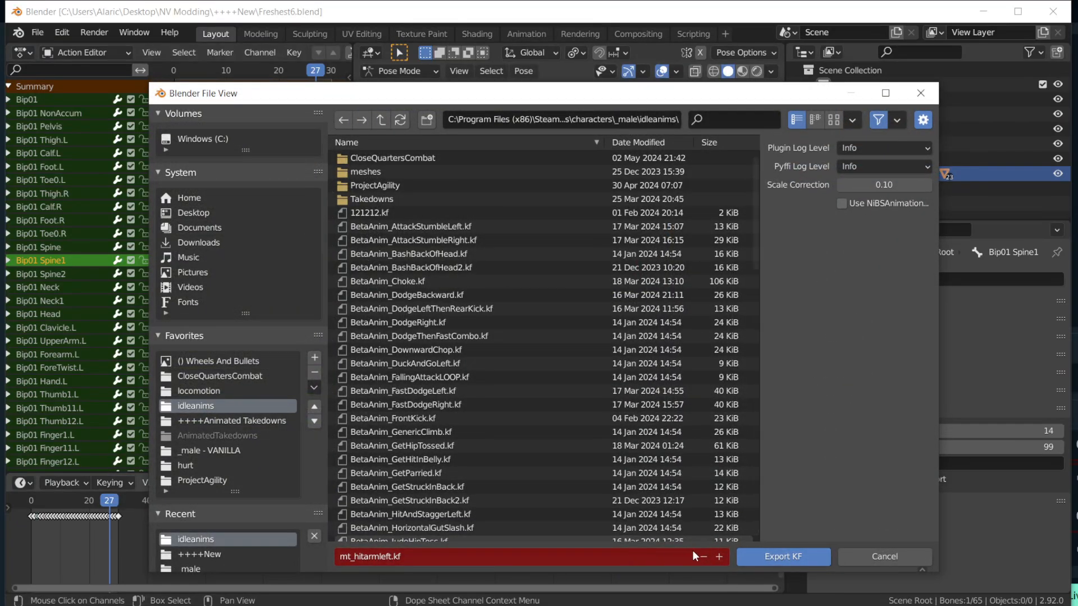
left_click(376, 557)
double_click(376, 558)
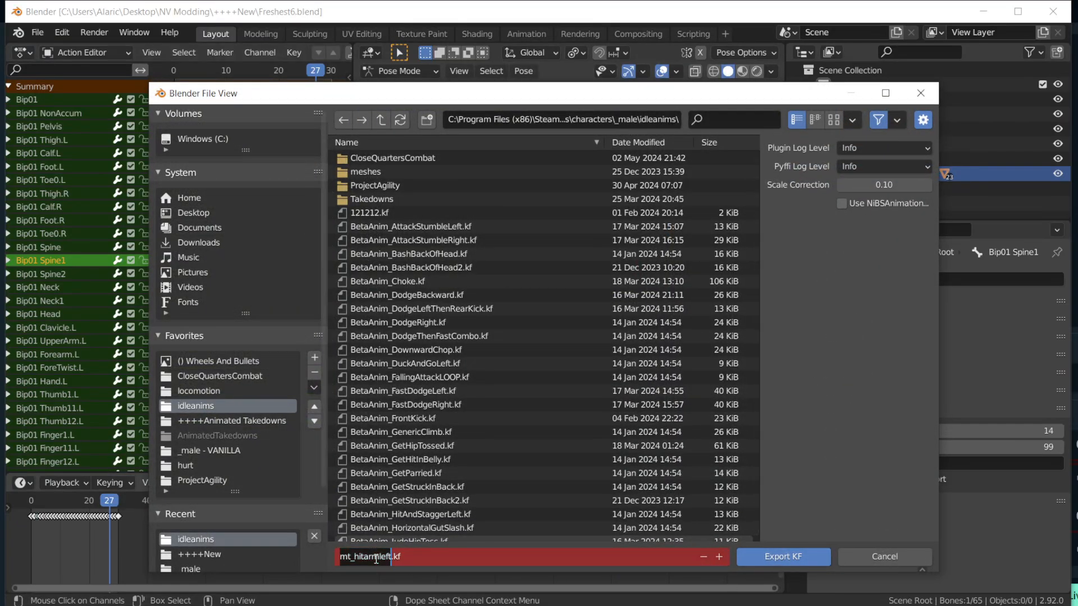
left_click(782, 557)
left_click(783, 557)
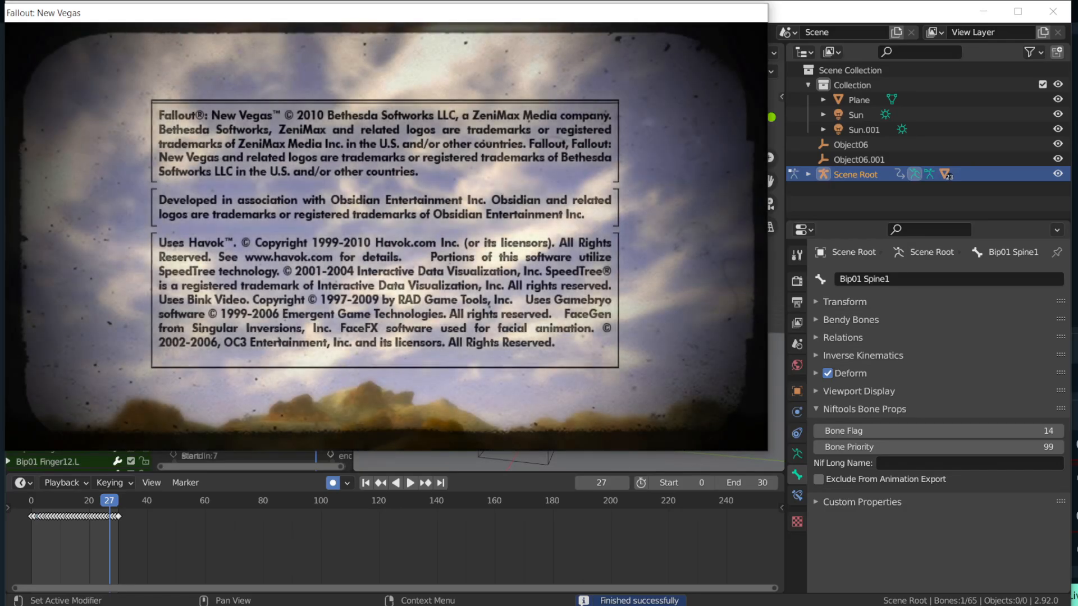
- In Fallout: New Vegas, run the console commands tgm and load xoxo
key("grave")
type("tgml")
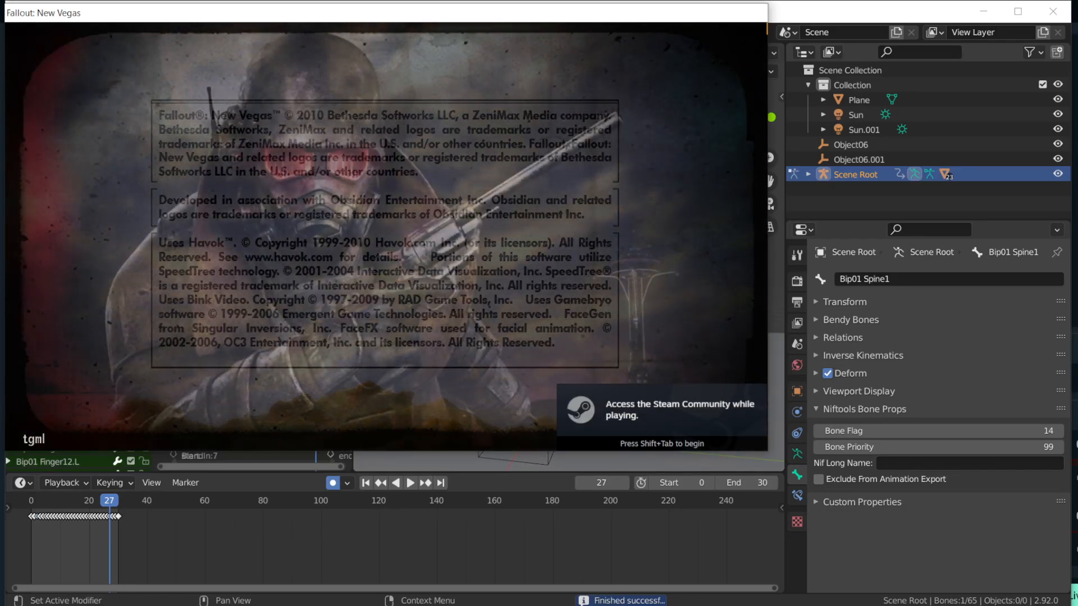
key("Return")
type("load xoxo")
key("Return")
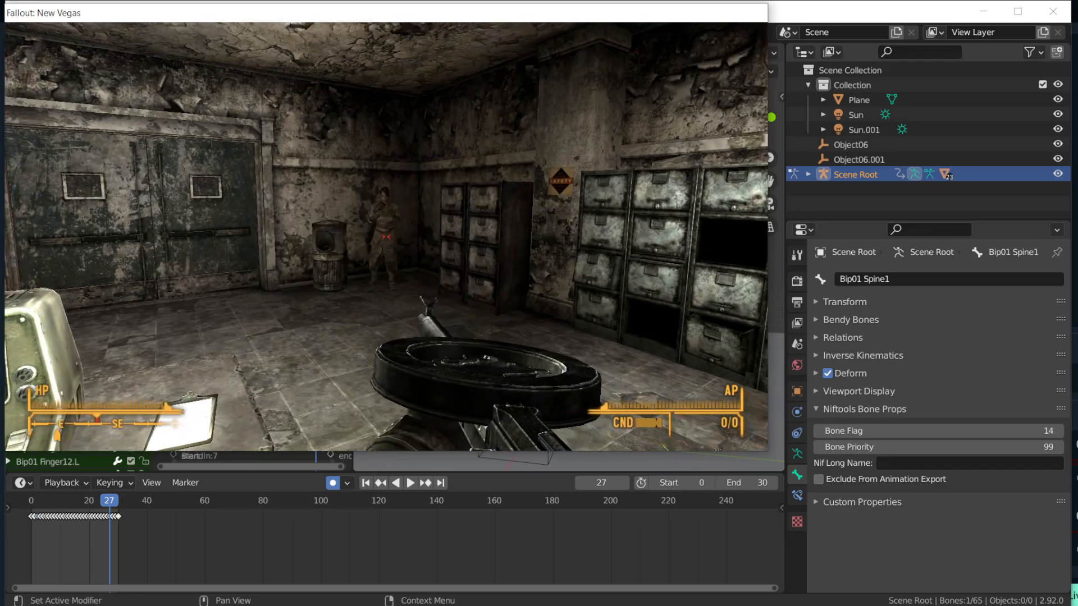
- Approach the Jackal Gang Member in the corner and shoot to test the exported hit animation
key("w")
right_click(386, 237)
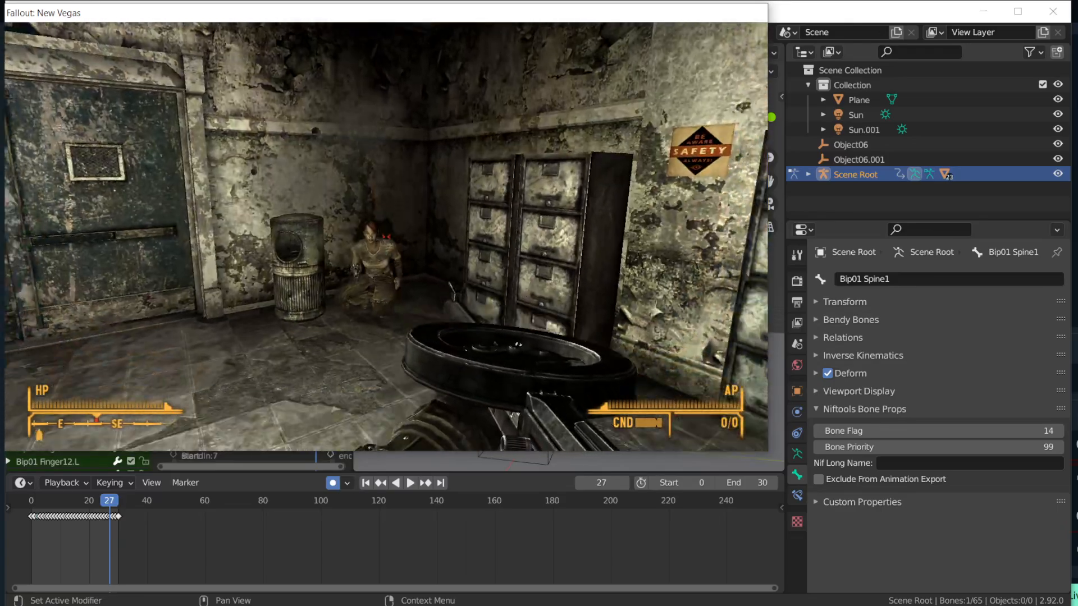
right_click(386, 237)
left_click(386, 236)
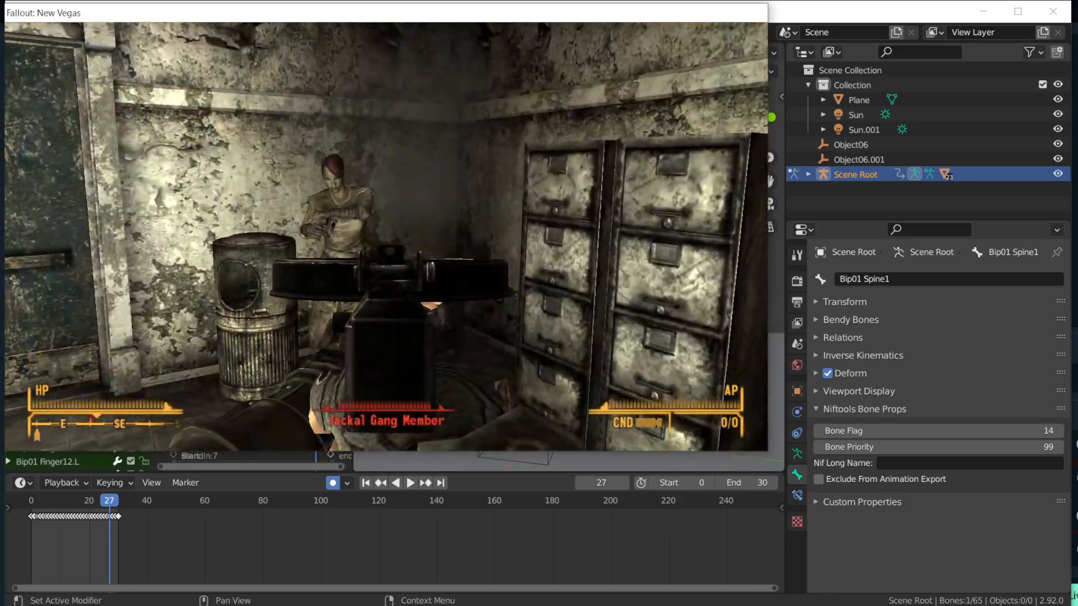
- Reload the xoxo save twice and shoot the Jackal Gang Member each time to recheck the hit reaction
key("grave")
key("Up")
key("Return")
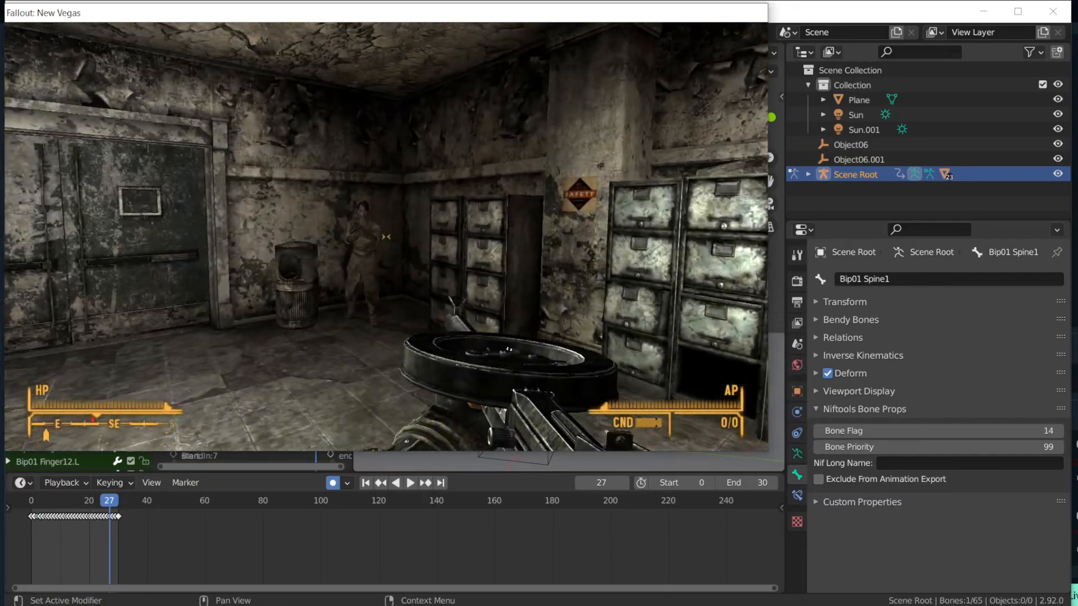
right_click(386, 237)
key("w")
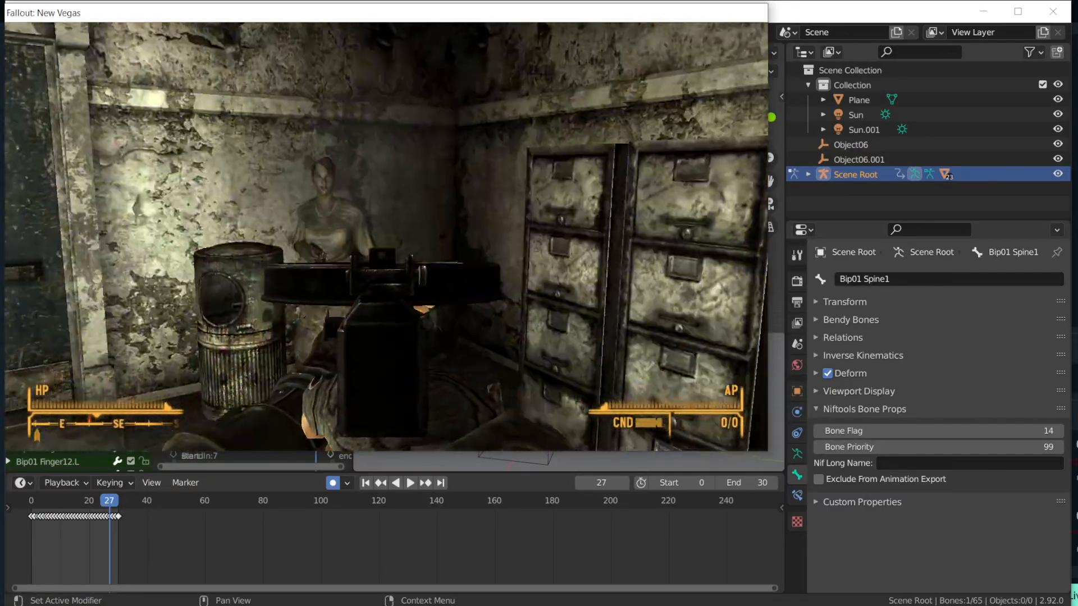
left_click(386, 236)
key("grave")
key("Up")
key("Return")
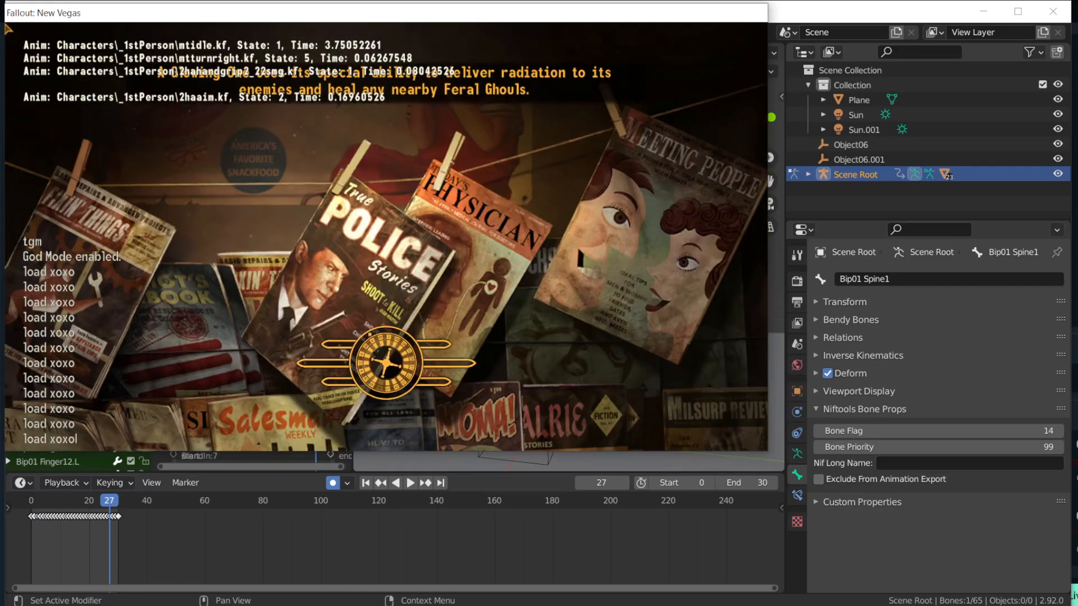
key("w")
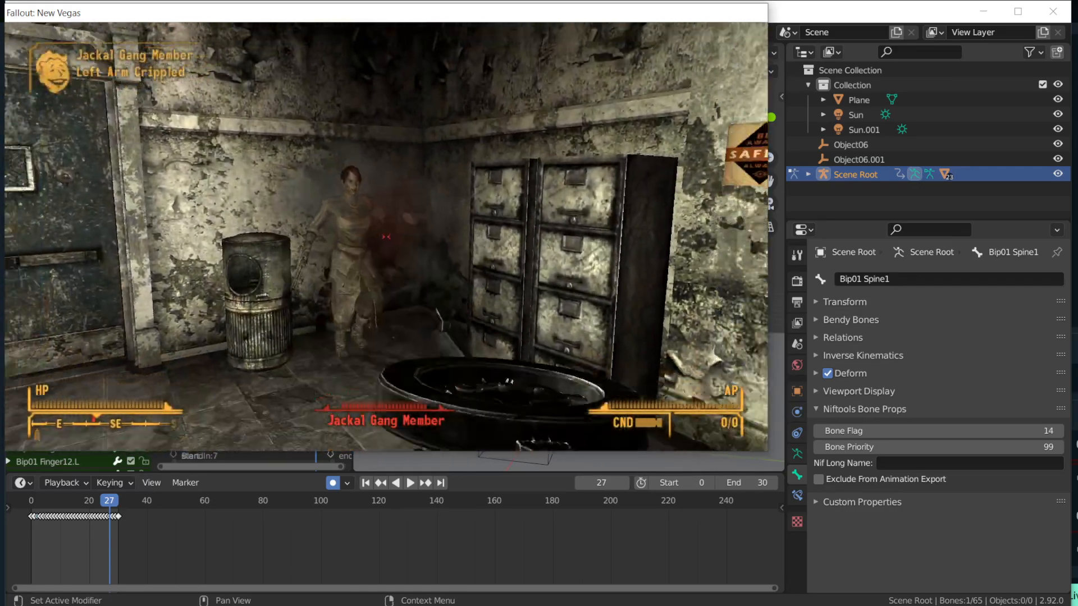
- Switch back to Blender and play the animation from a new viewing angle, pausing it on a mid-hit pose
key("grave")
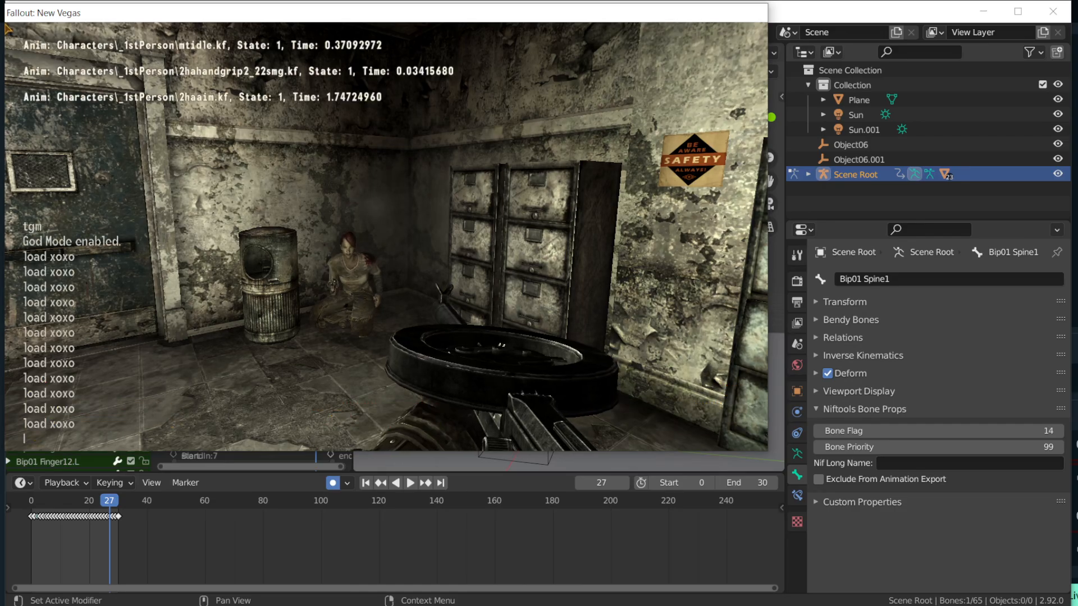
key("alt+Tab")
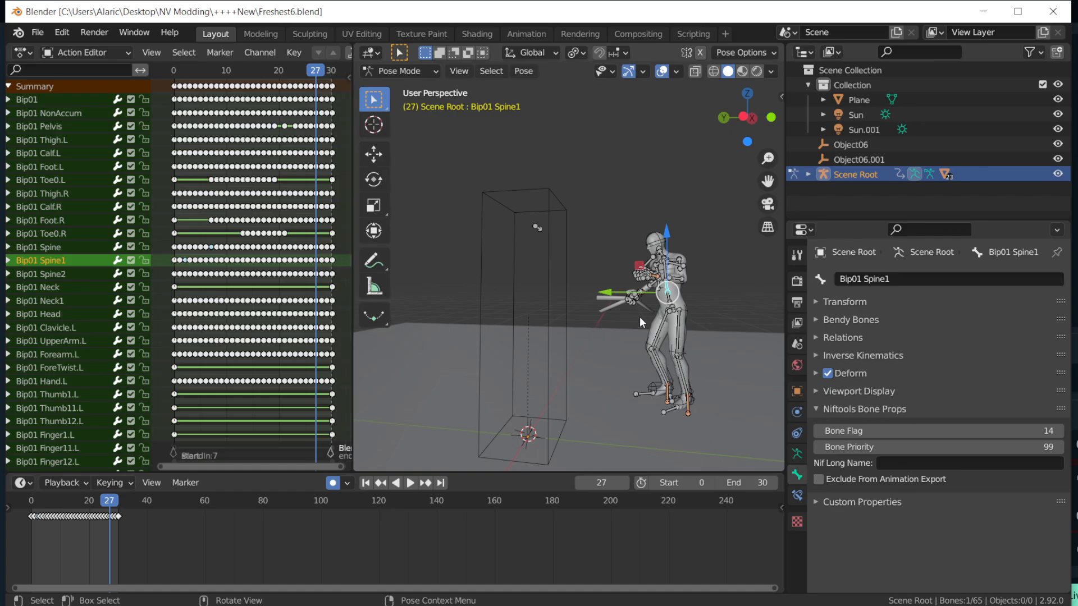
scroll(638, 317, "up", 2)
mouse_move(639, 317)
middle_mouse_down()
mouse_move(658, 297)
mouse_move(601, 291)
mouse_move(630, 297)
middle_mouse_up()
scroll(634, 306, "down", 3)
key("space")
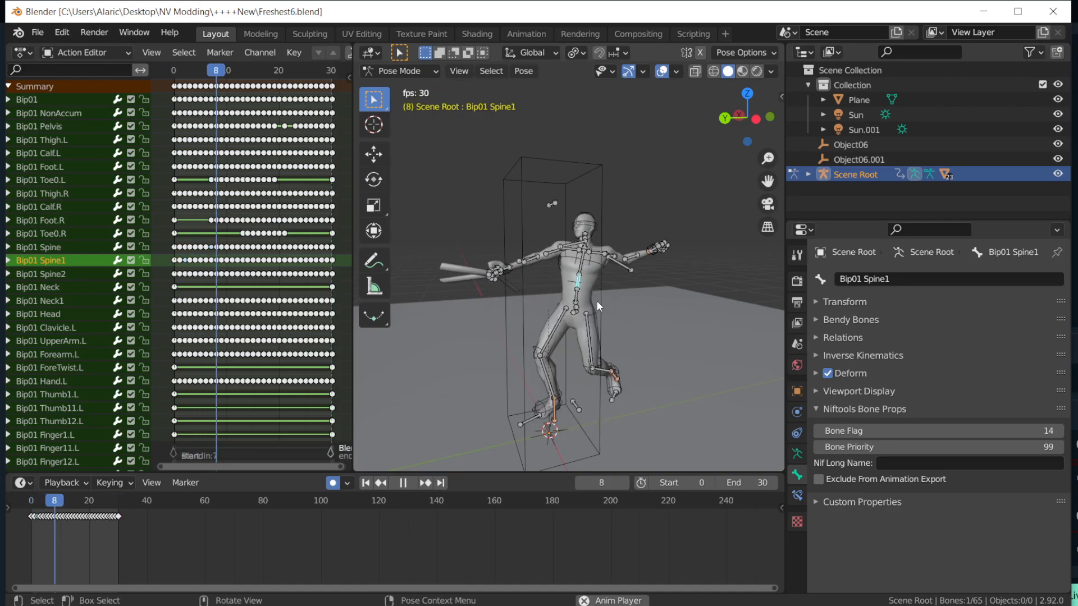
key("space")
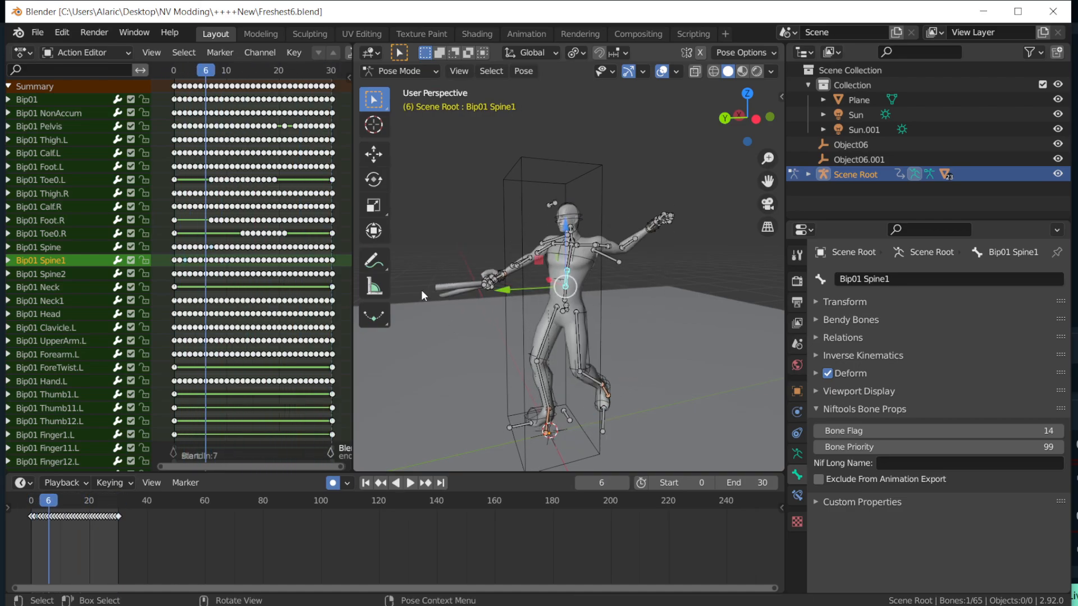
- Select the Bip01 Spine bone, narrow the program window, and inspect the Bone Flag field without changing it
left_click(42, 250)
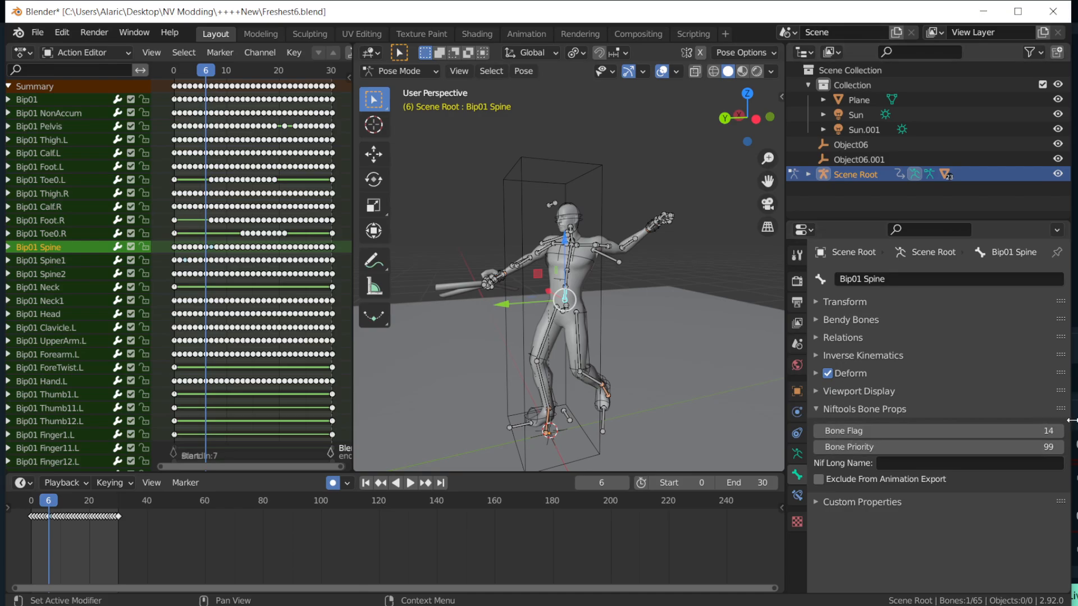
left_click_drag(1069, 420, 843, 422)
left_click(728, 437)
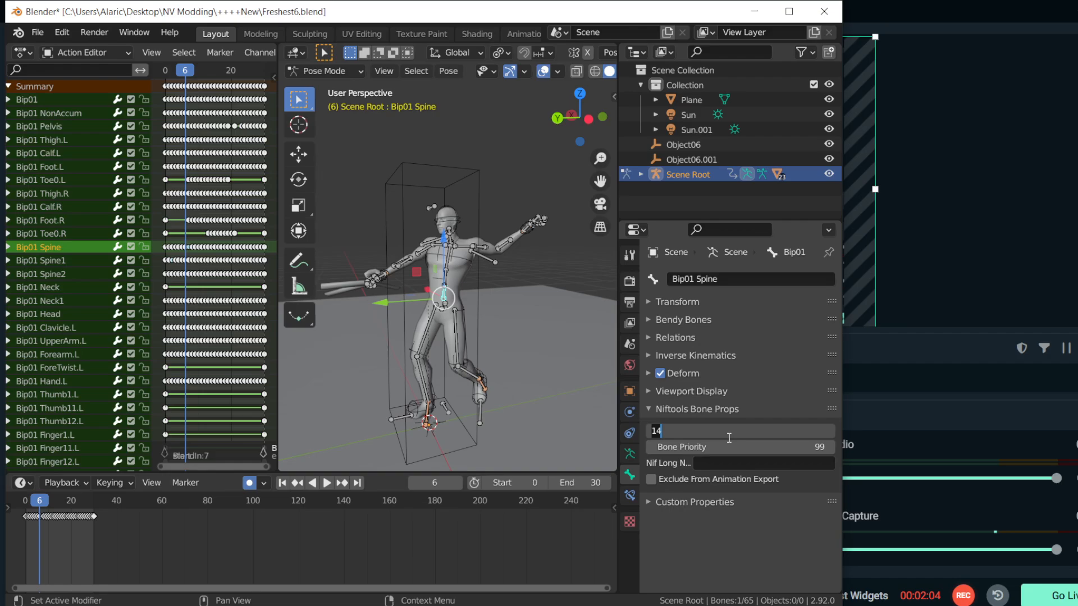
key("Return")
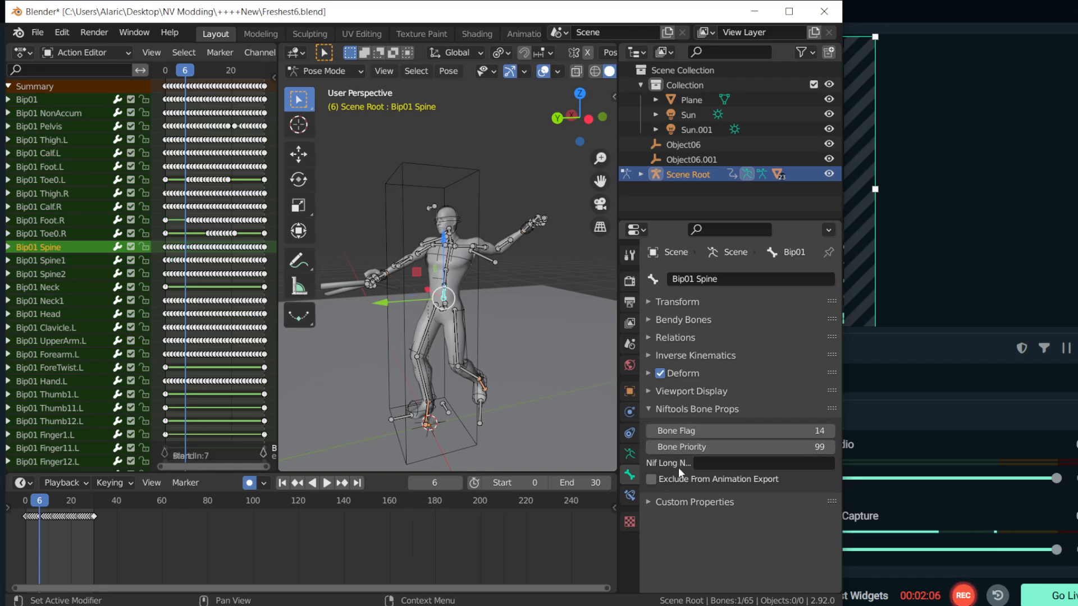
- Check the Niftools bone properties of Bip01 Foot.R, Calf.R, Thigh.R and Foot.L one after another
left_click(49, 220)
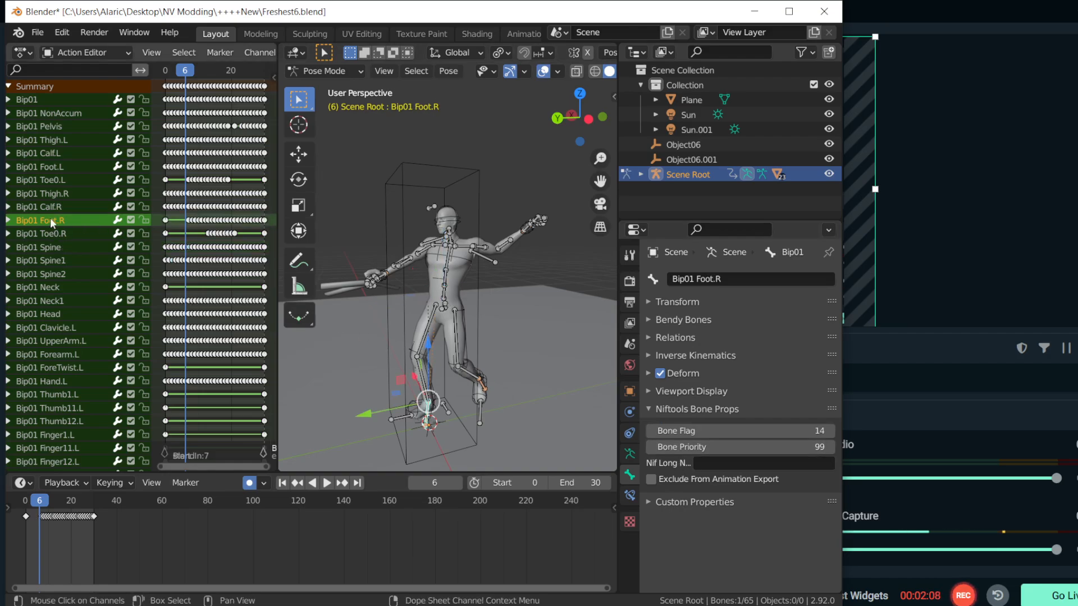
left_click(50, 206)
left_click(51, 193)
left_click(52, 164)
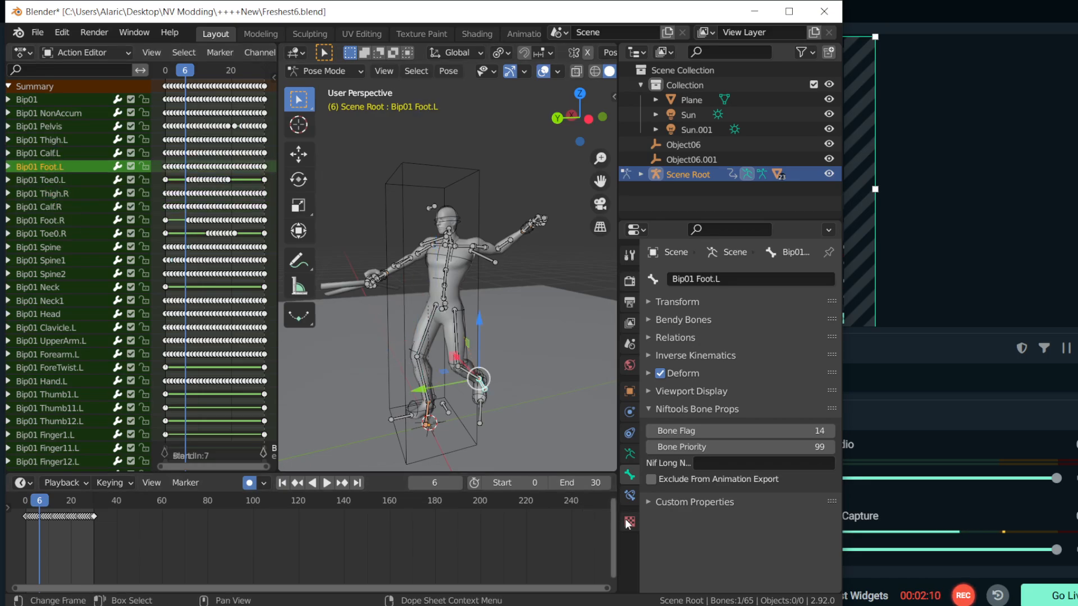
left_click(702, 461)
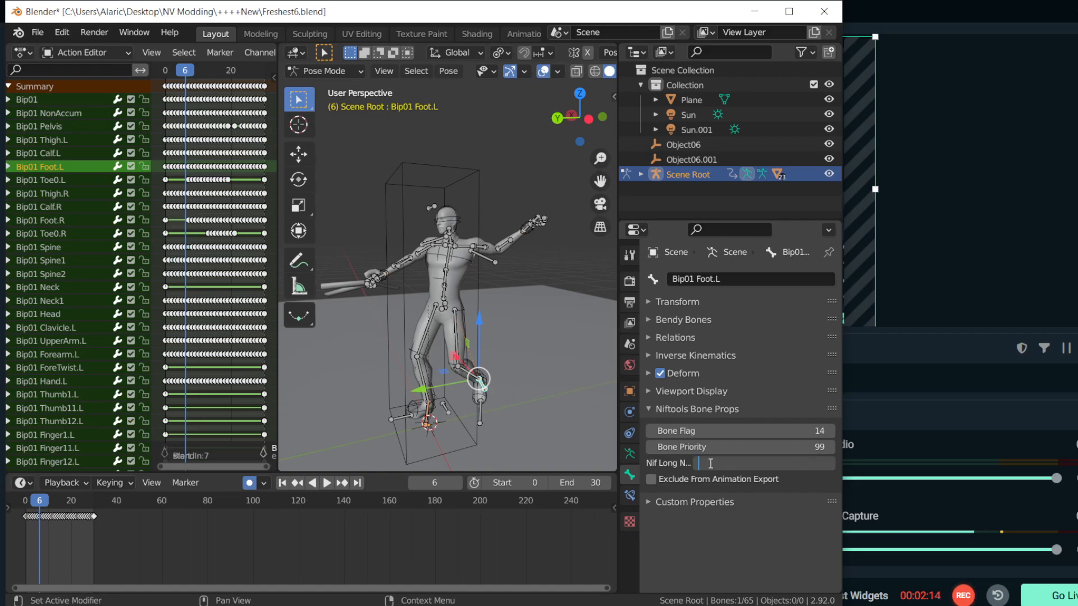
type("fasdfsdf")
key("BackSpace")
key("BackSpace")
key("BackSpace")
key("BackSpace")
key("BackSpace")
key("BackSpace")
key("BackSpace")
key("BackSpace")
left_click(96, 248)
- Select all the bones from the channel list and inspect the Nif Long Name field, leaving it empty
left_click(36, 208)
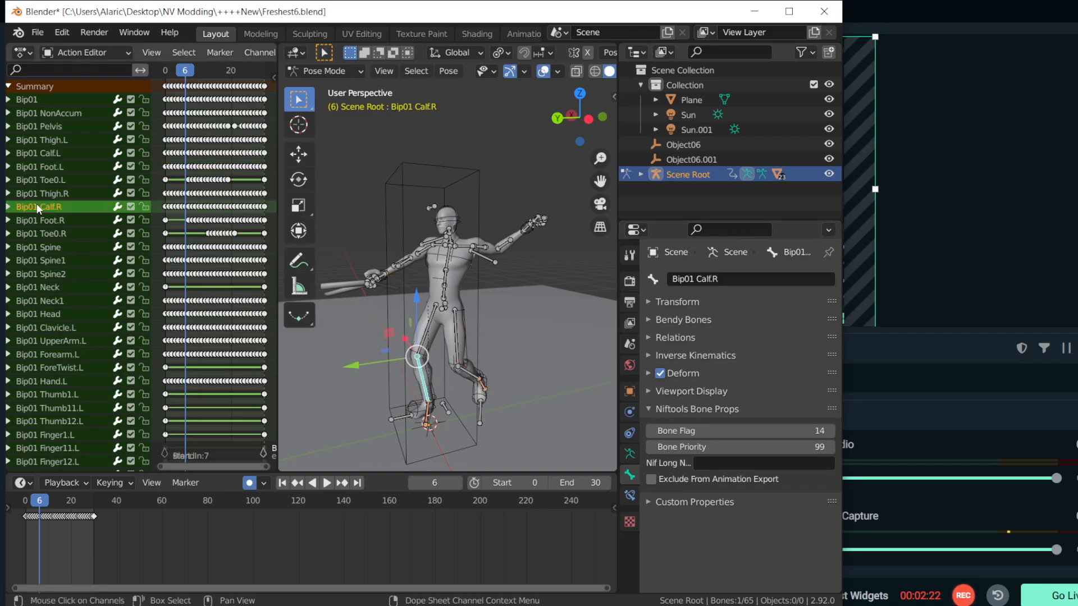
key("a")
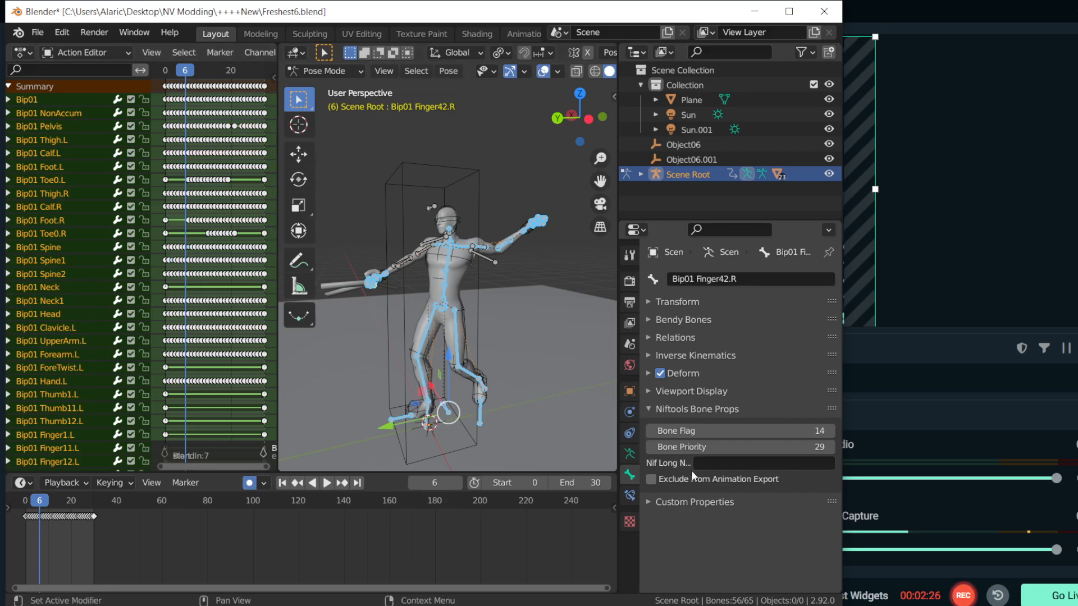
left_click(732, 460)
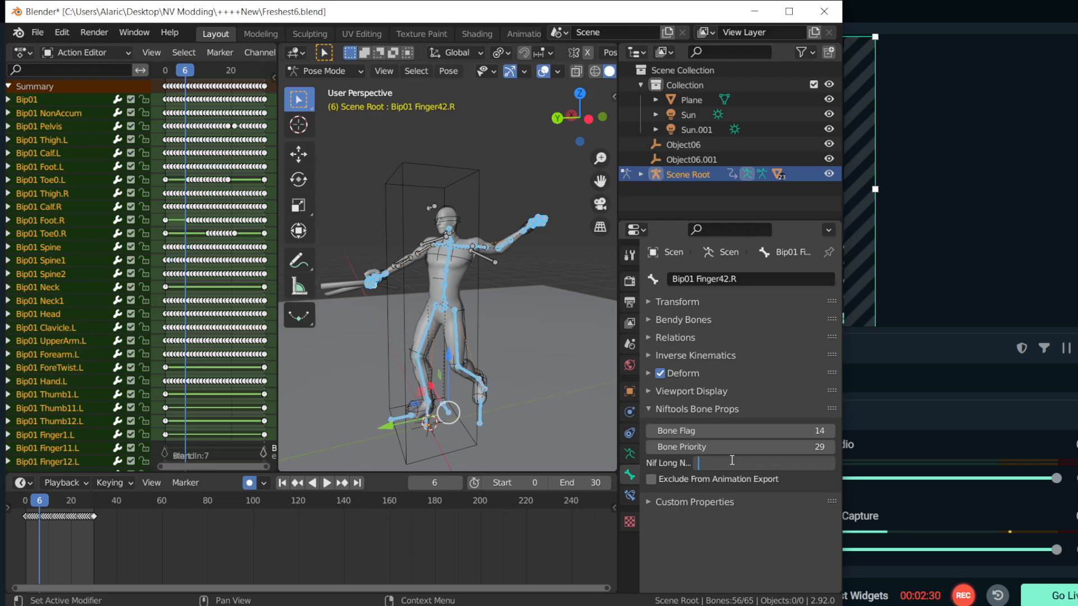
key("Escape")
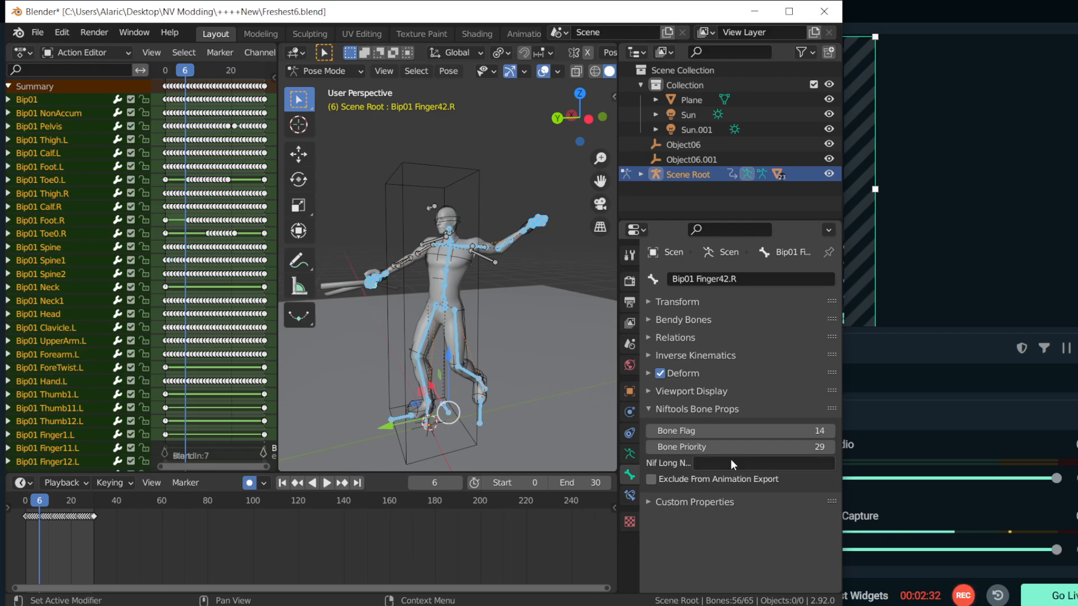
- Inspect the Nif Long Name field of the Bip01 Thigh.L bone without editing it, and clear the bone selection
left_click(459, 328)
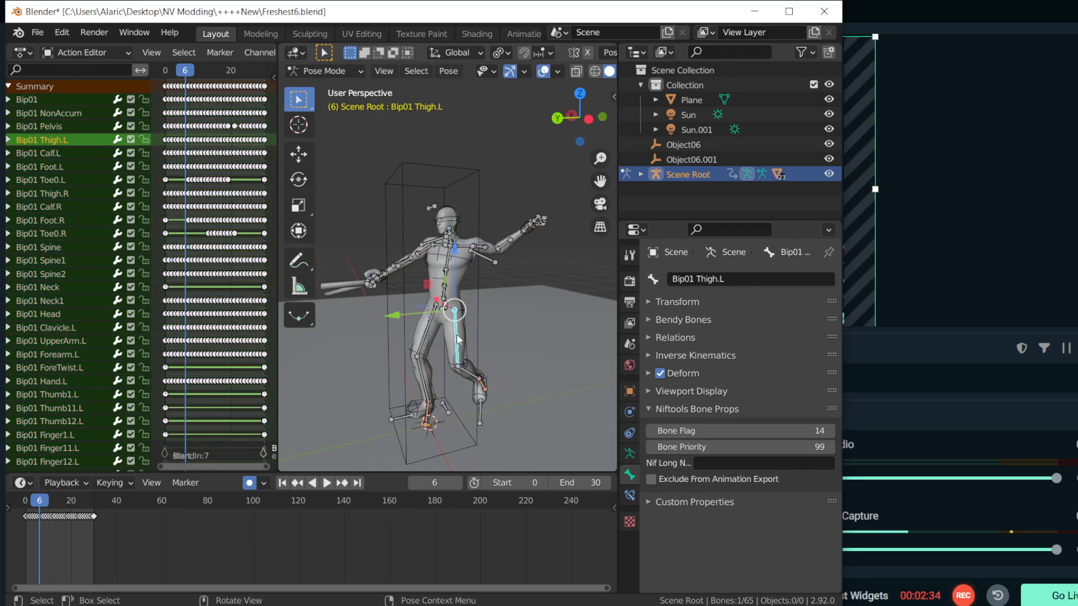
left_click(723, 464)
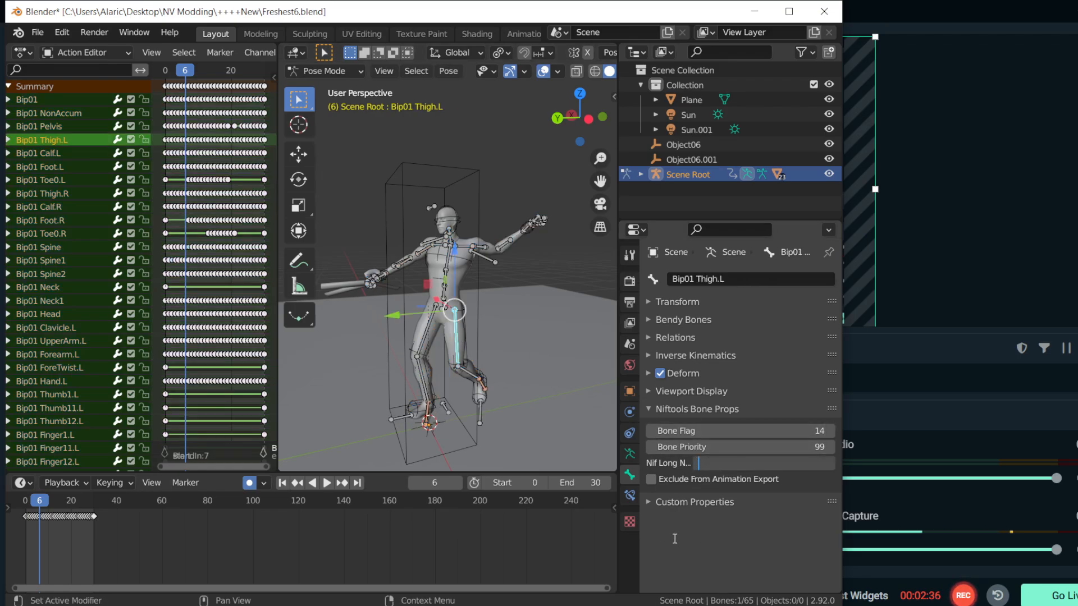
key("Escape")
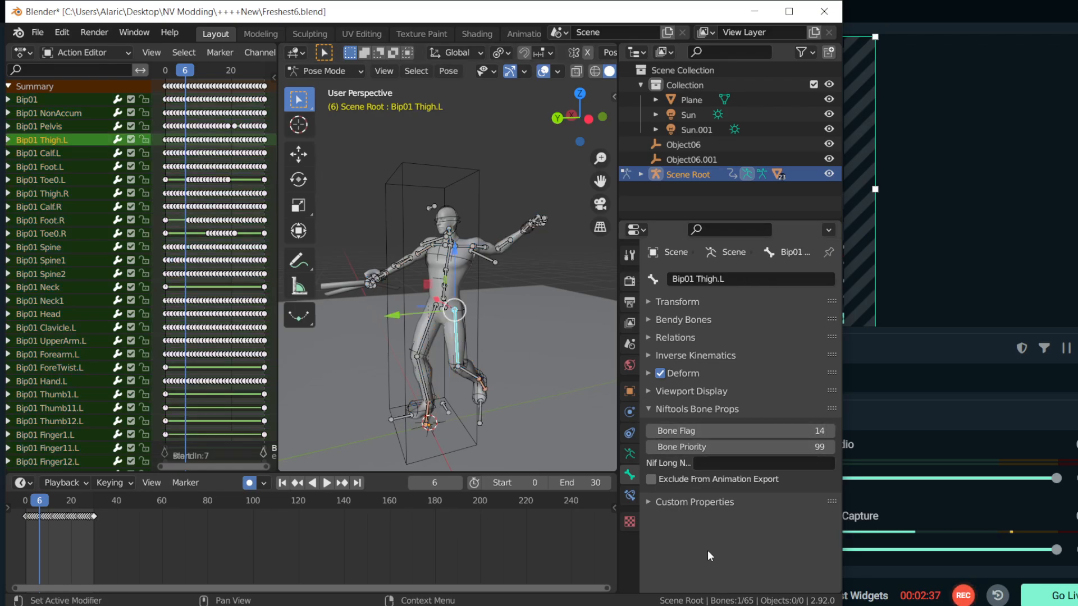
left_click(424, 343)
left_click(232, 285)
scroll(216, 285, "up", 2)
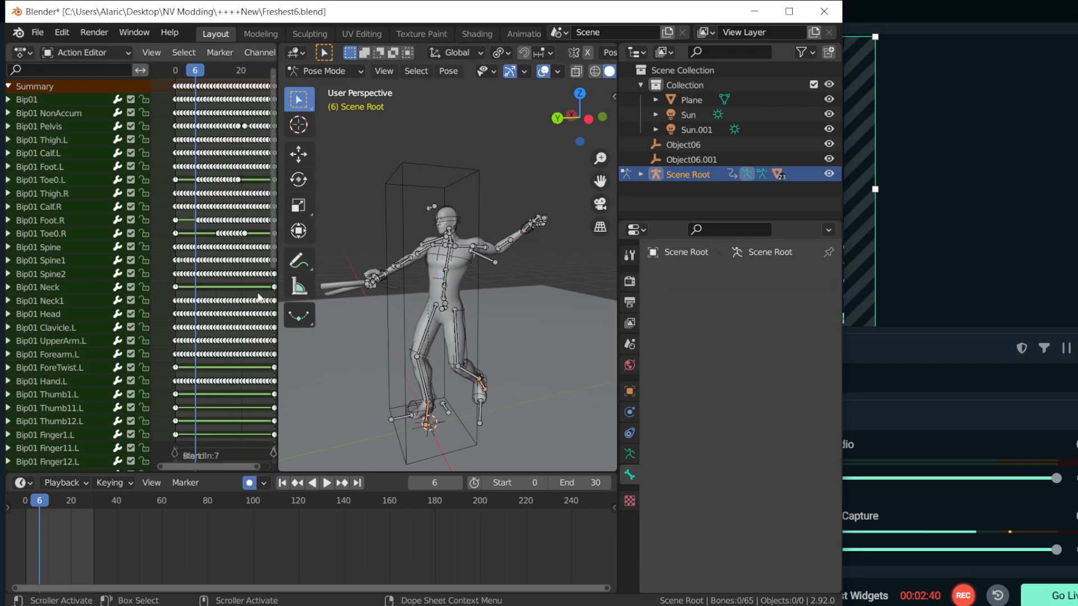
- Widen the Action Editor, select the Bip01 Spine bone, and extend the selection to all bone channels
left_click_drag(278, 299, 326, 300)
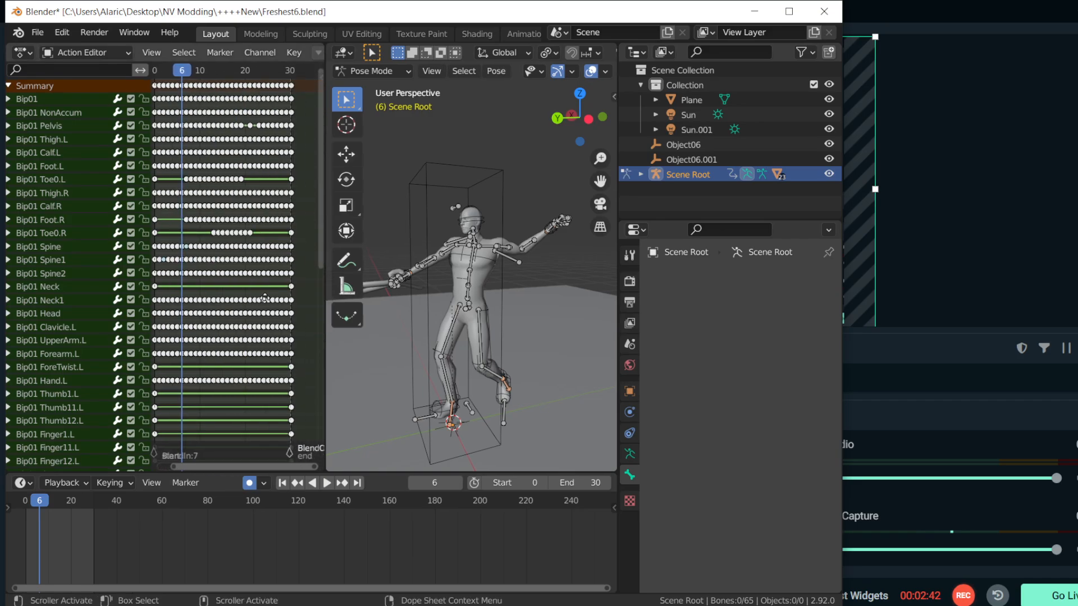
left_click(470, 296)
middle_click_drag(469, 297, 478, 297)
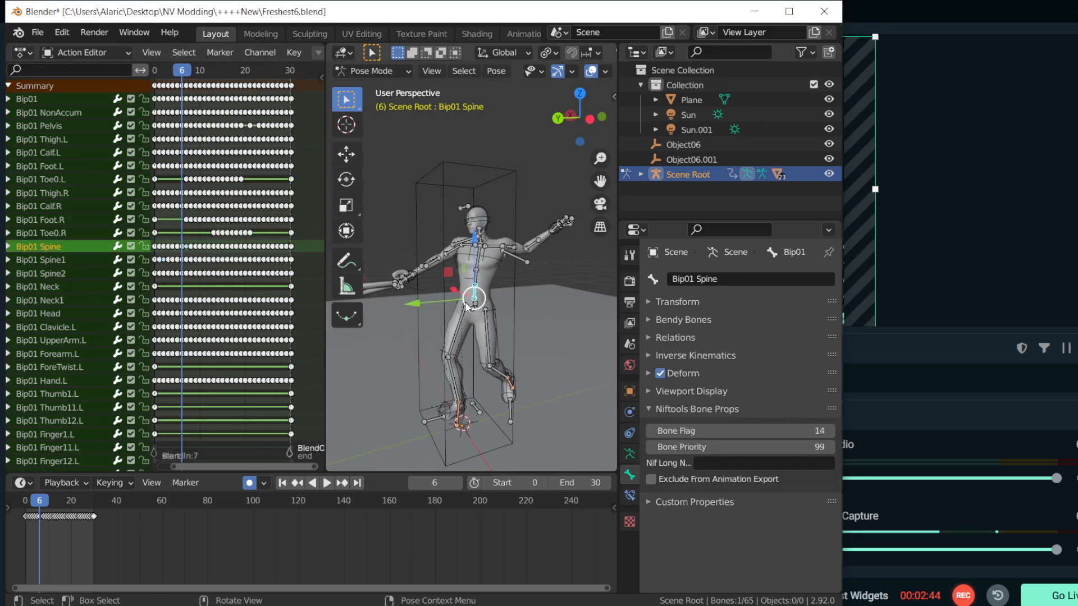
left_click(224, 251)
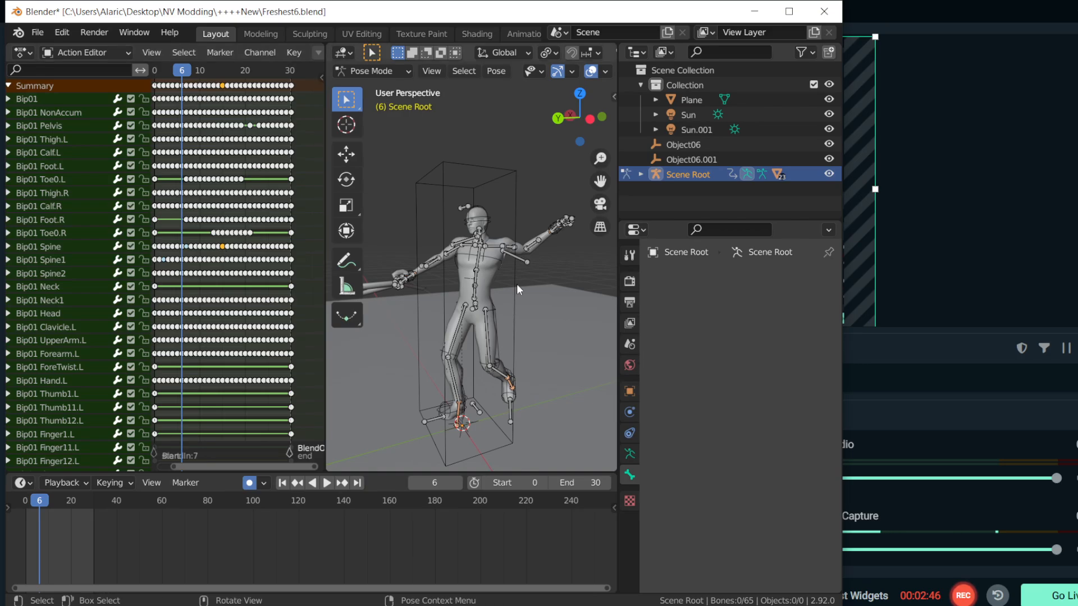
left_click(105, 244)
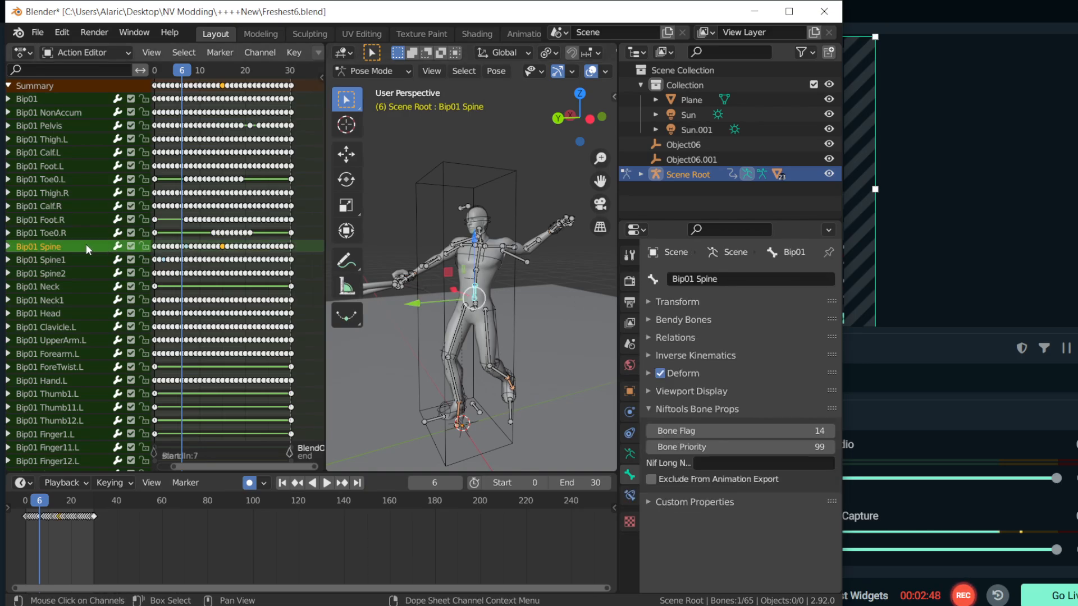
key("a")
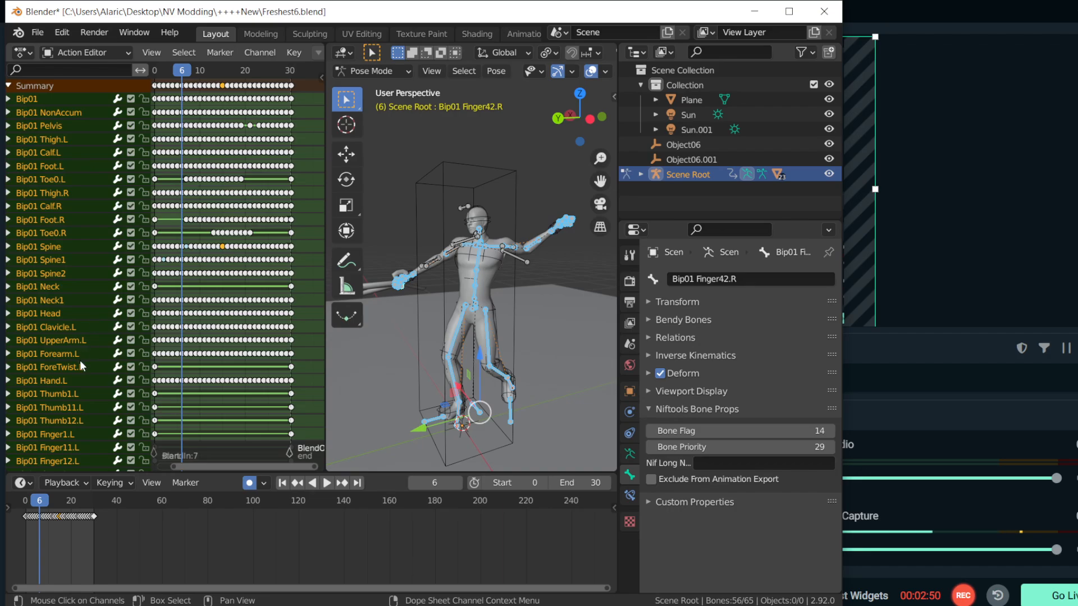
- Bake the action of the selected bones for frames 0 to 30 with Visual Keying, Clear Constraints, Overwrite Current Action and Clean Curves, without Clear Parents
left_click(487, 72)
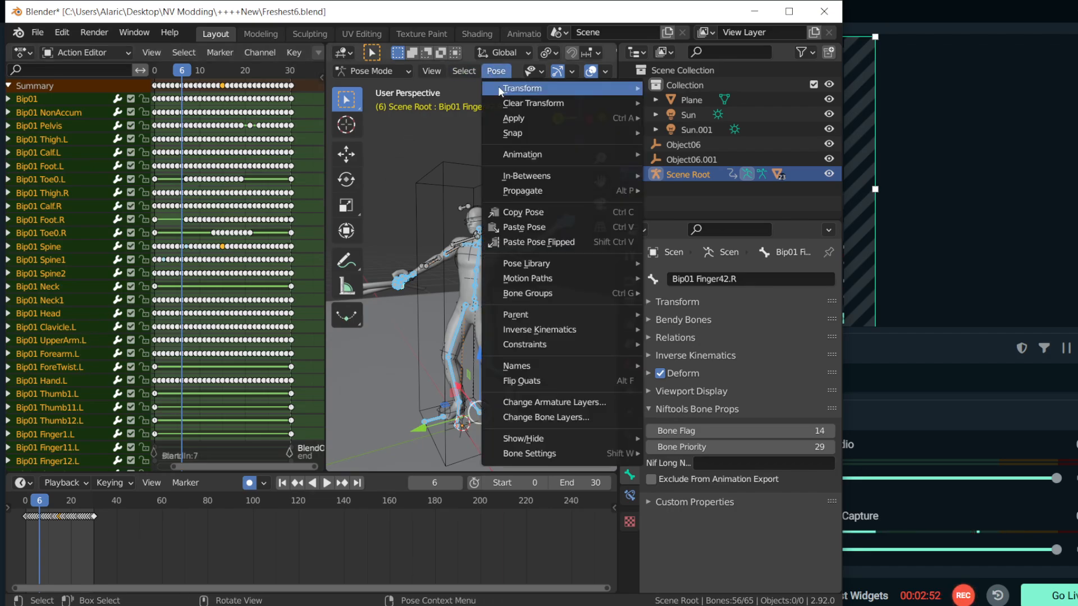
mouse_move(550, 151)
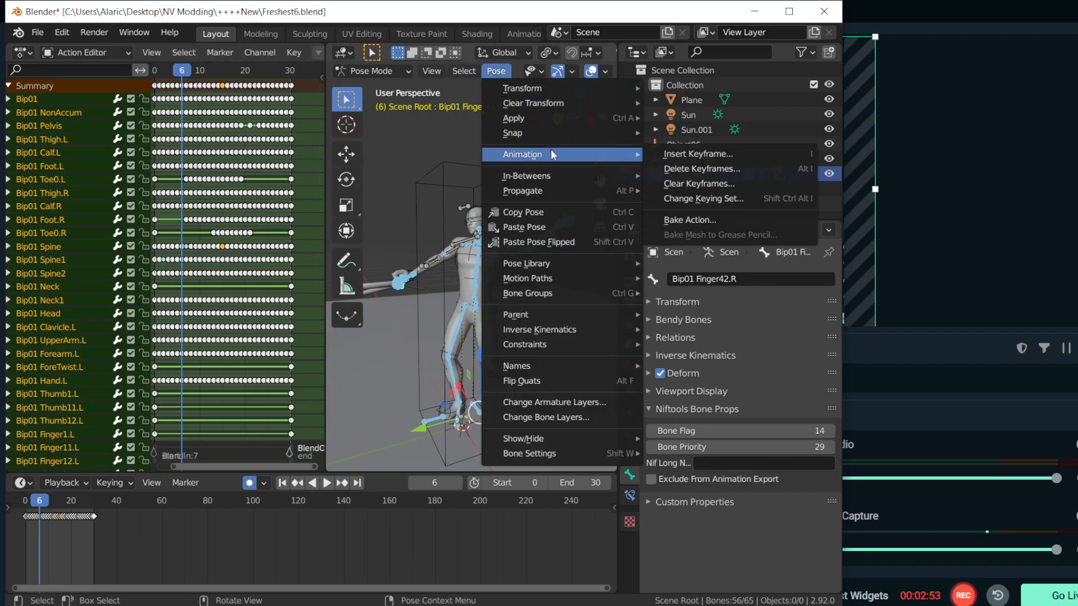
left_click(677, 218)
left_click(678, 314)
left_click(679, 331)
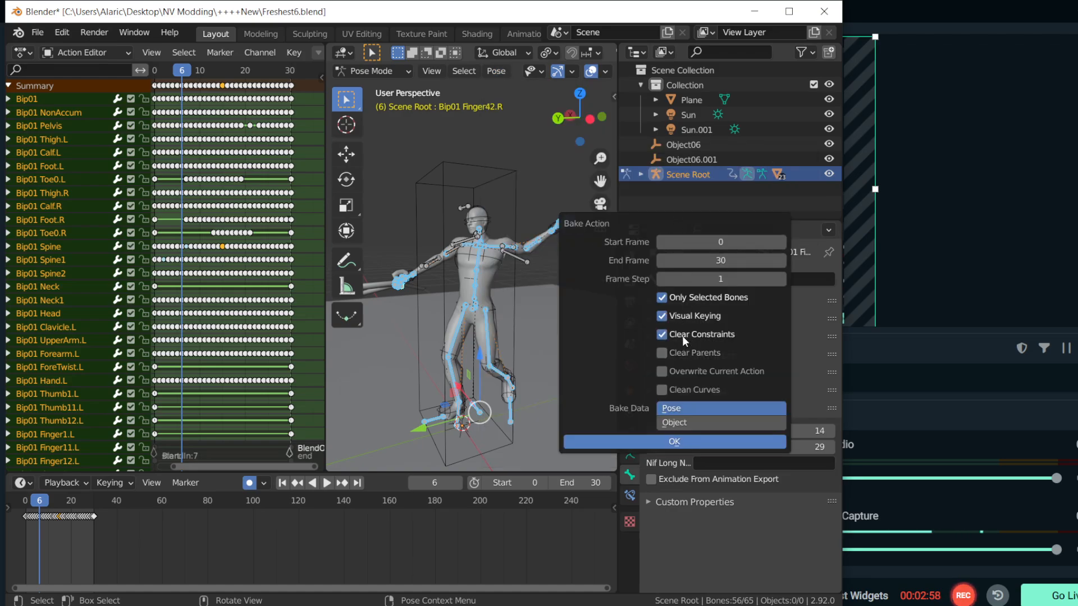
left_click(682, 336)
left_click(689, 352)
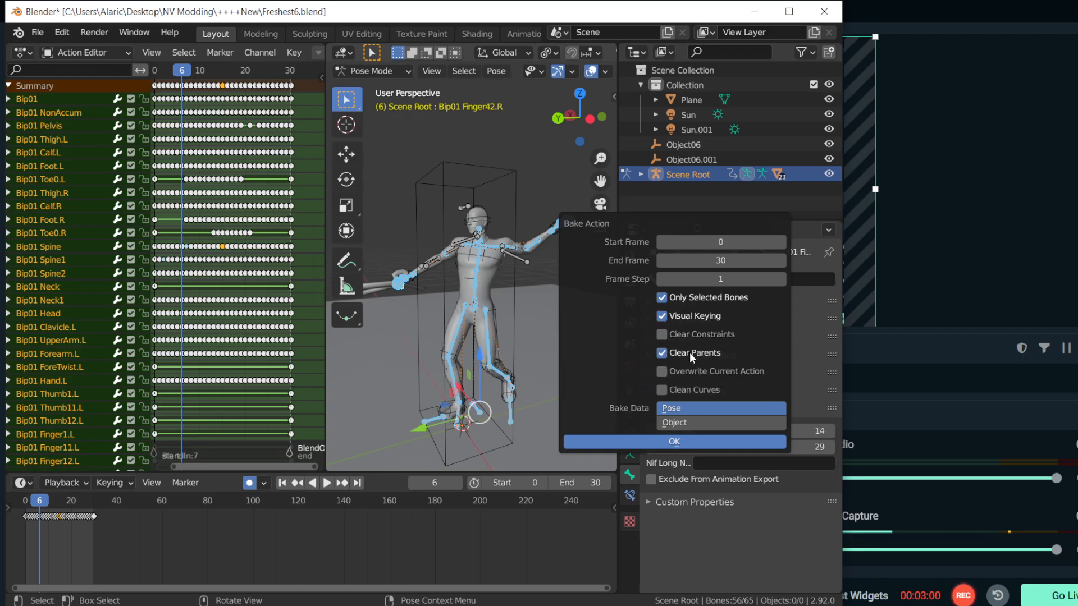
left_click(690, 352)
left_click(688, 371)
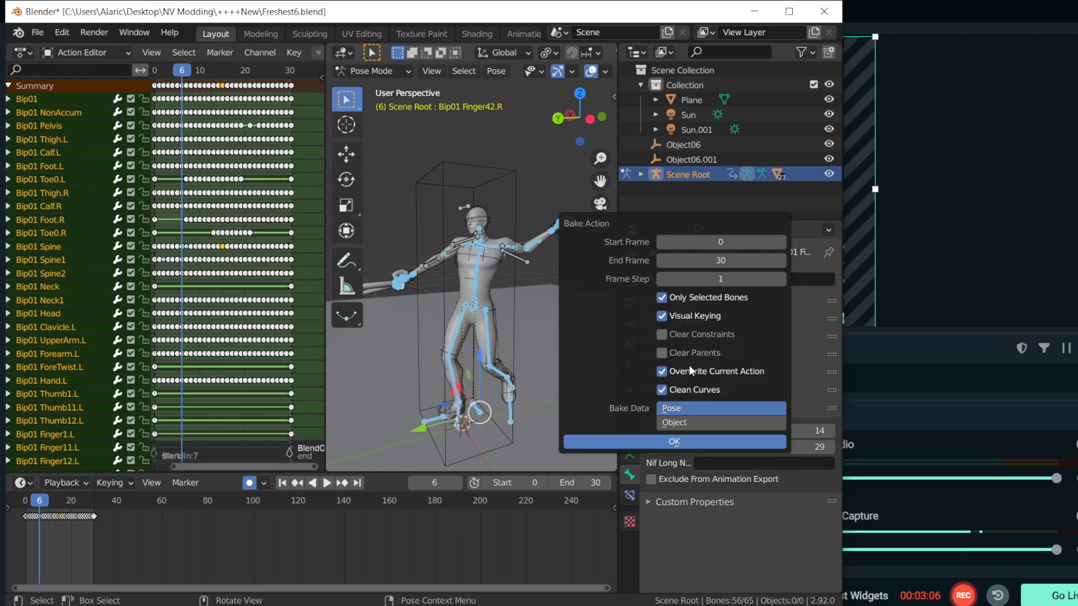
left_click(682, 348)
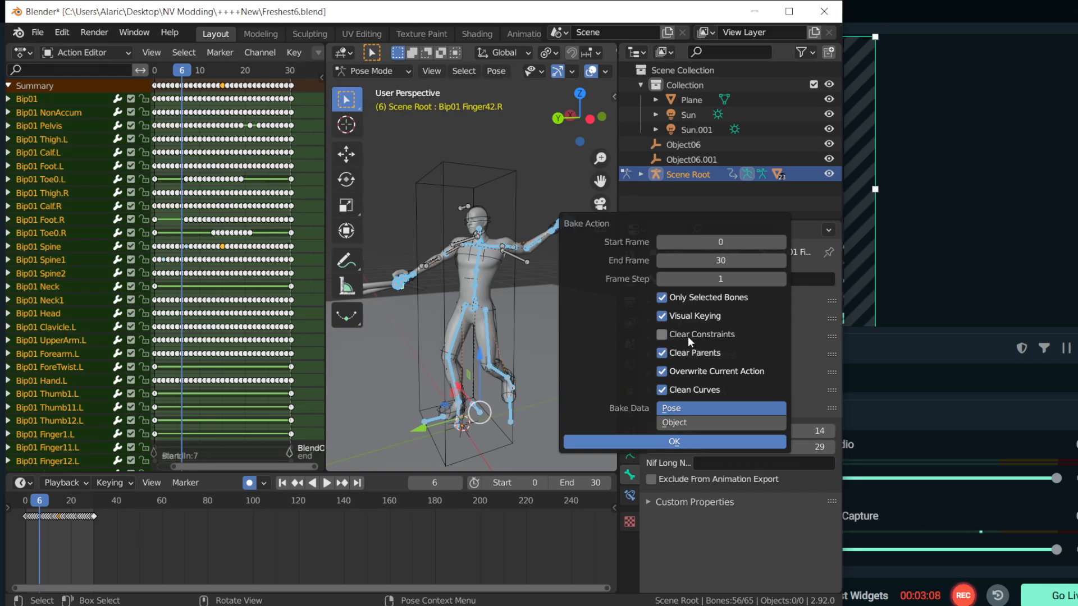
left_click(688, 332)
left_click(673, 353)
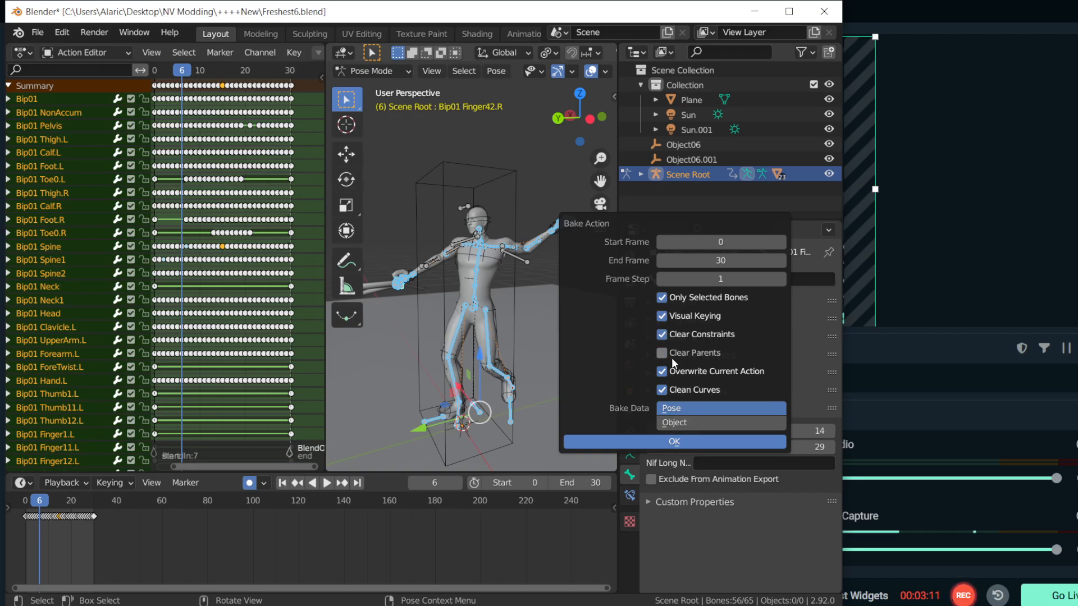
left_click(674, 443)
- Examine the baked keyframes of the bone channels and play the animation from several angles, pausing it at frame 12
scroll(265, 379, "up", 1)
middle_click_drag(260, 380, 275, 268)
scroll(223, 353, "up", 2)
left_click(252, 306)
middle_click_drag(253, 306, 242, 301)
key("space")
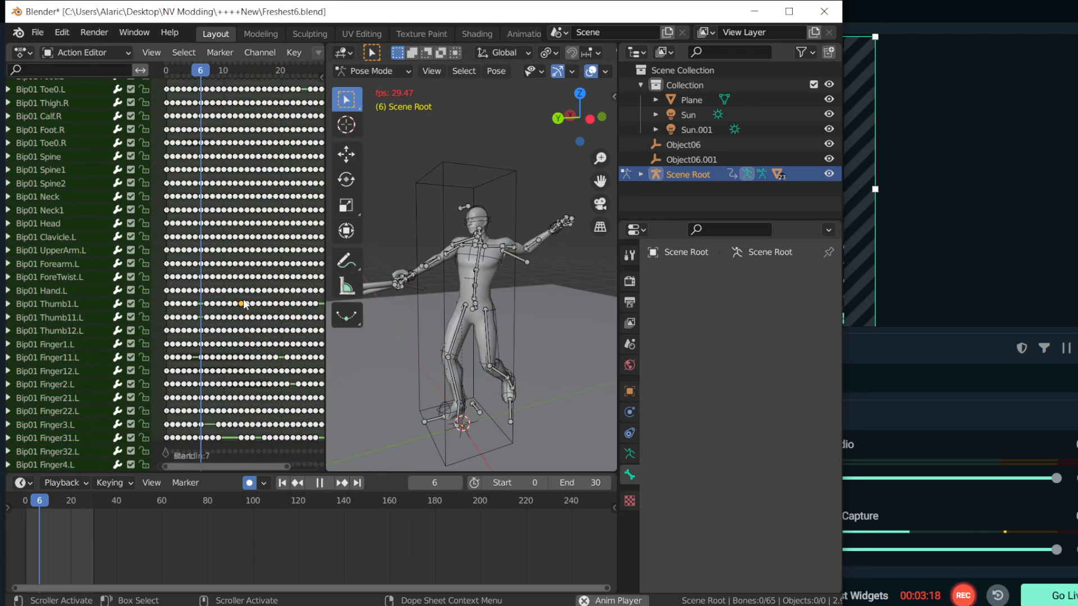
middle_click_drag(500, 326, 535, 315)
middle_click_drag(249, 375, 250, 348)
scroll(262, 397, "up", 1)
middle_click_drag(264, 398, 254, 359)
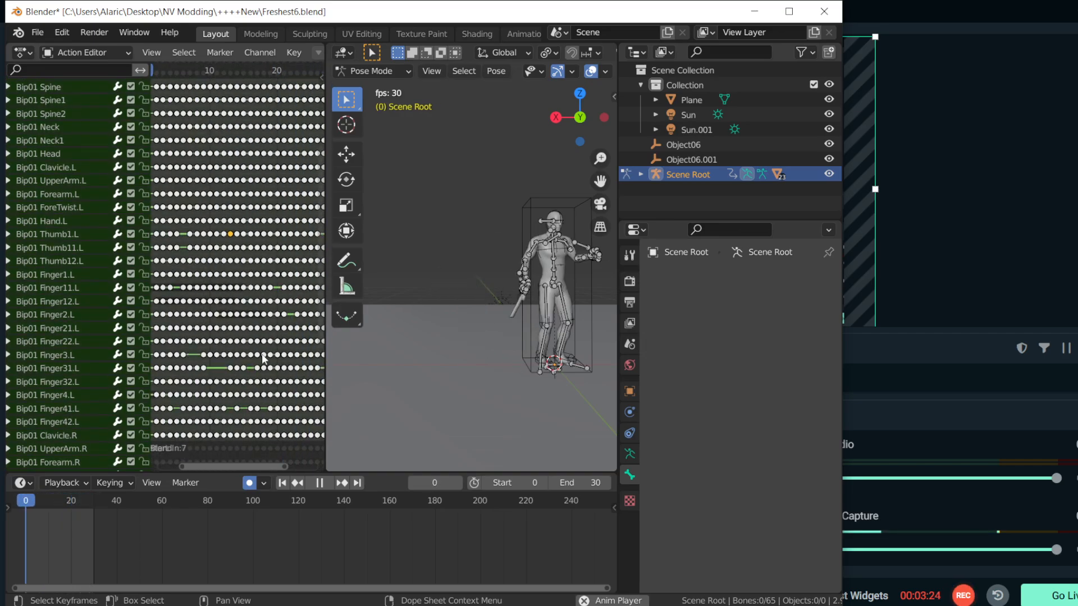
middle_click_drag(507, 337, 550, 329)
key("space")
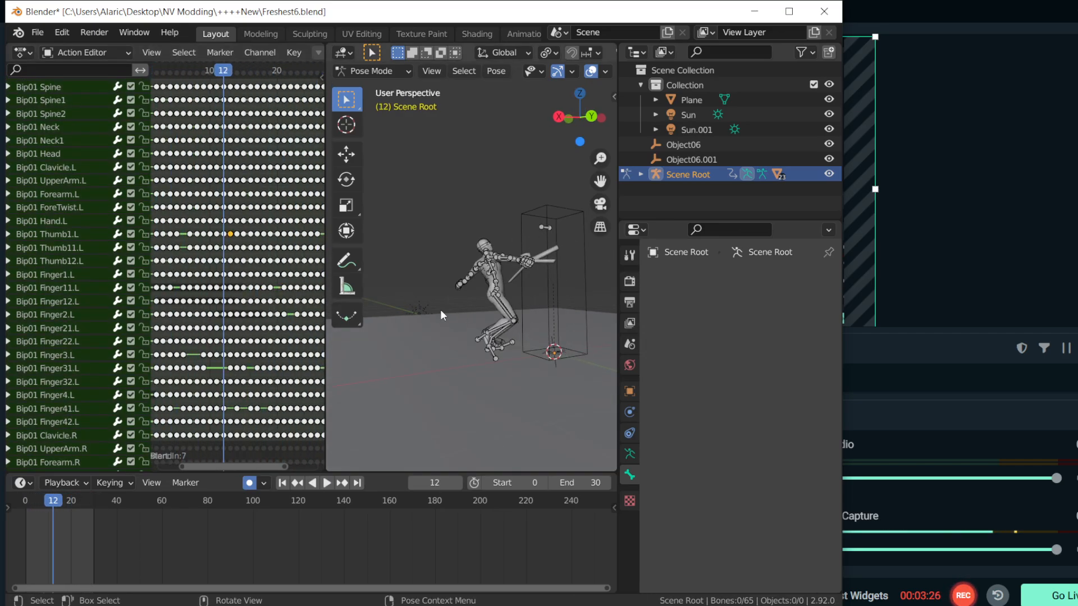
- Select all keyframes of the baked action and widen the Action Editor
left_click_drag(323, 293, 316, 293)
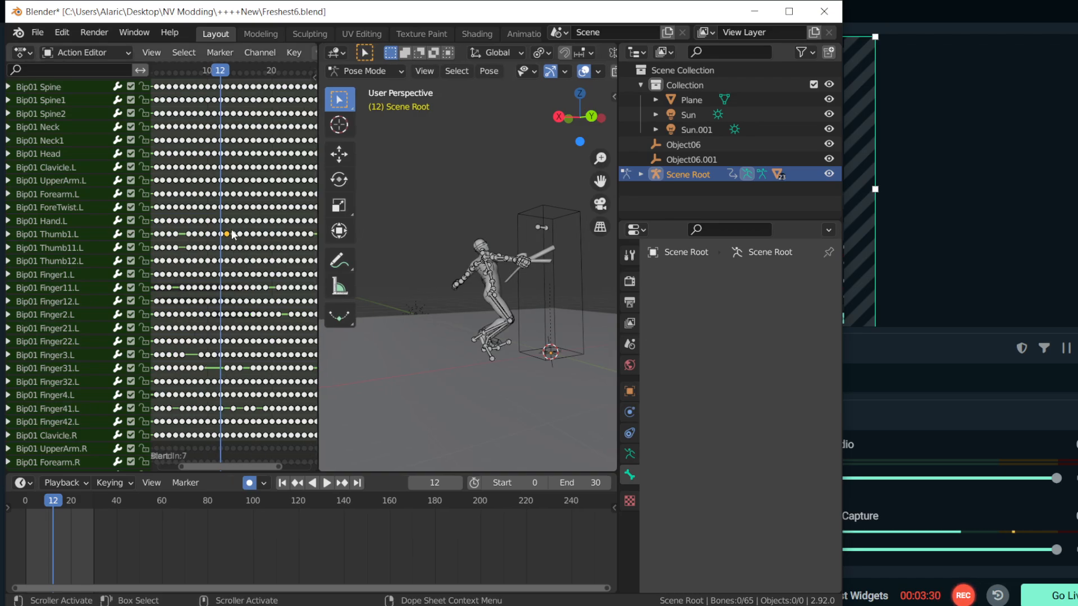
key("a")
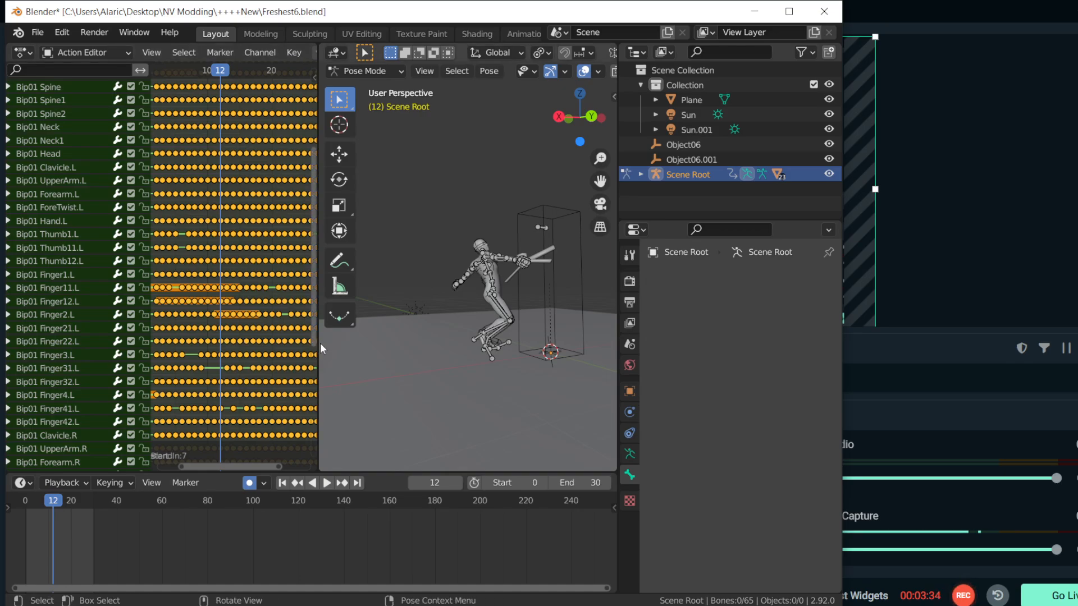
left_click_drag(320, 343, 374, 342)
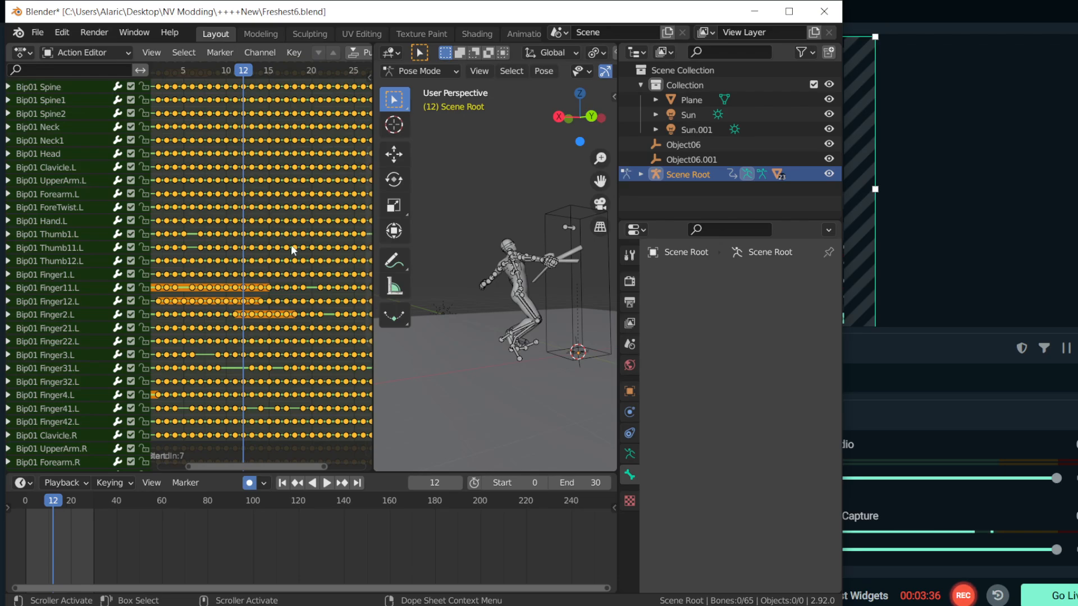
- Change the Action Editor area to the Graph Editor and display the curves of the Bip01 Spine1 bone
left_click(33, 51)
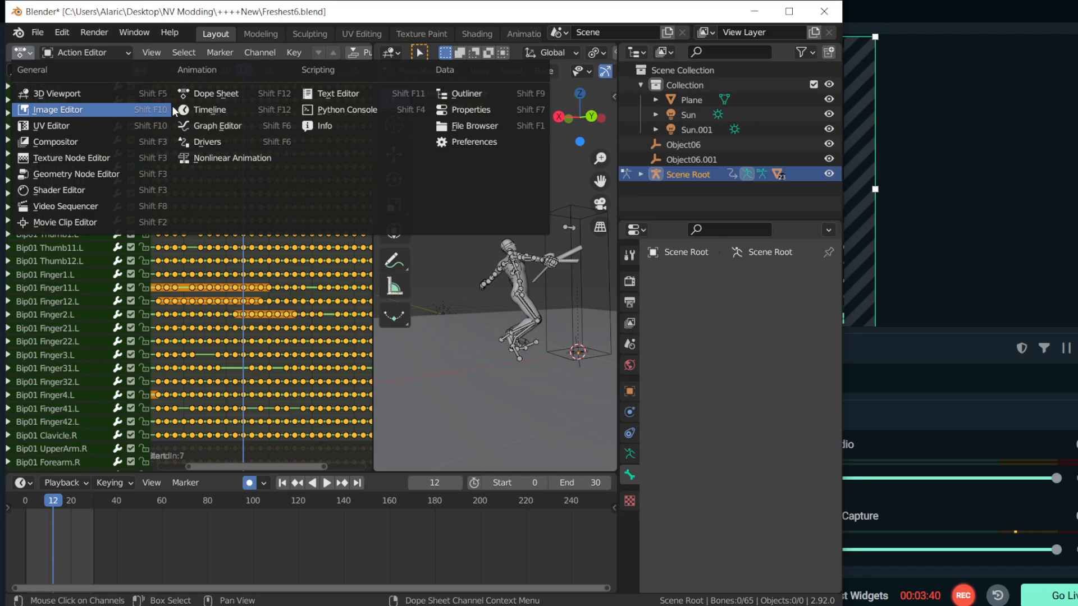
left_click(209, 124)
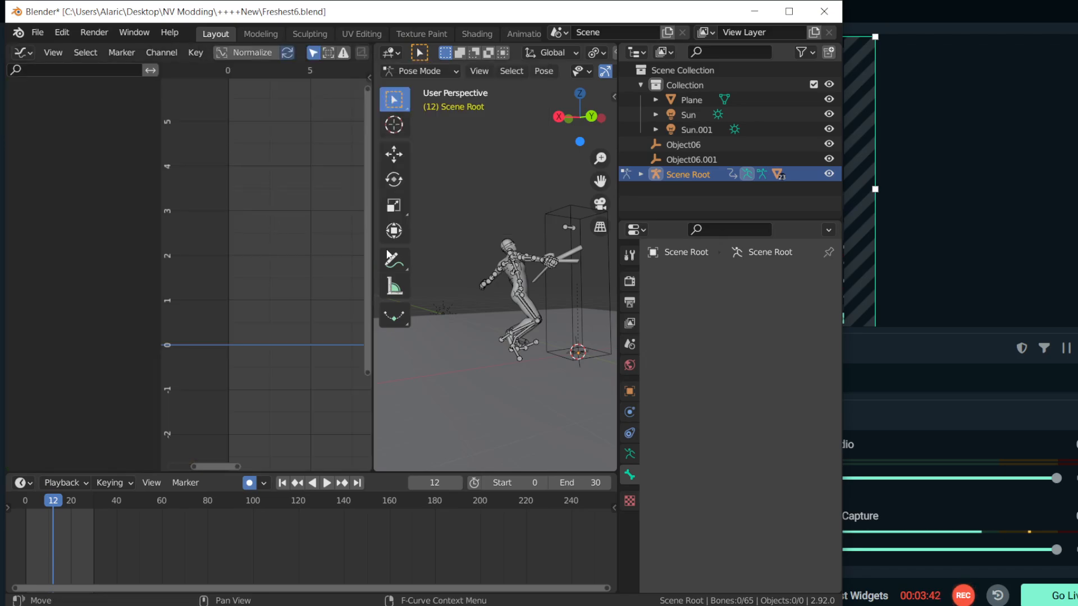
left_click(522, 275)
key("Home")
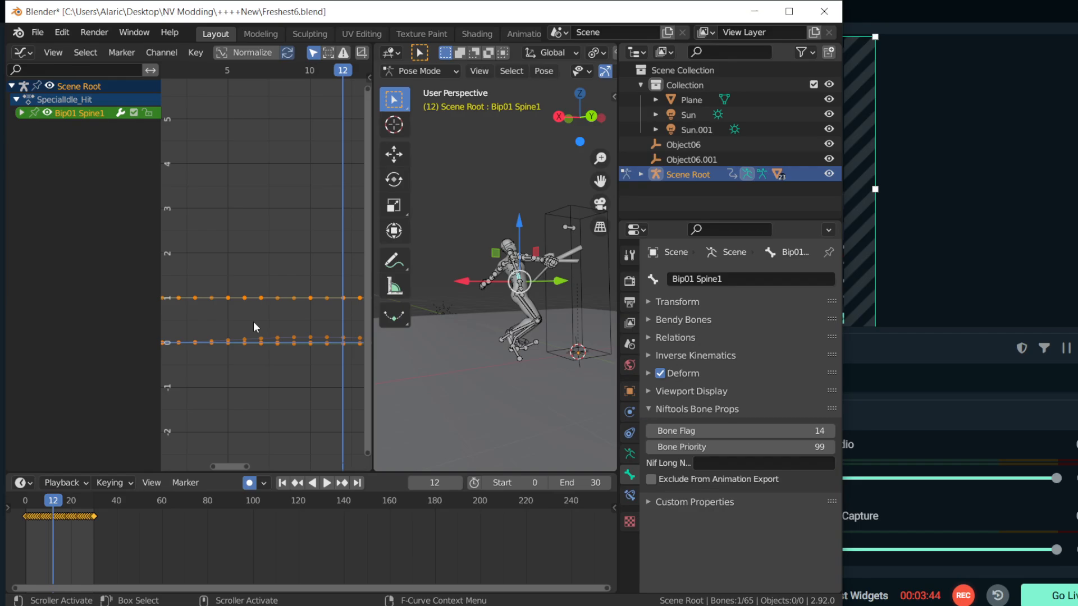
scroll(253, 322, "up", 3)
middle_click_drag(299, 364, 223, 324)
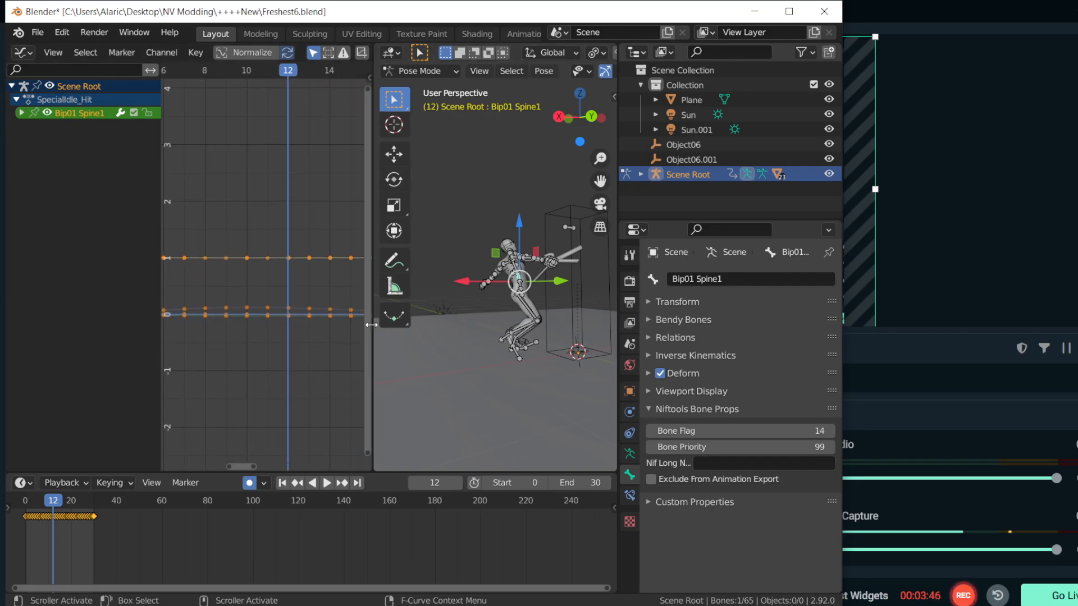
- Switch the animation area to the Dope Sheet and back to the Graph Editor
left_click(23, 53)
left_click(216, 94)
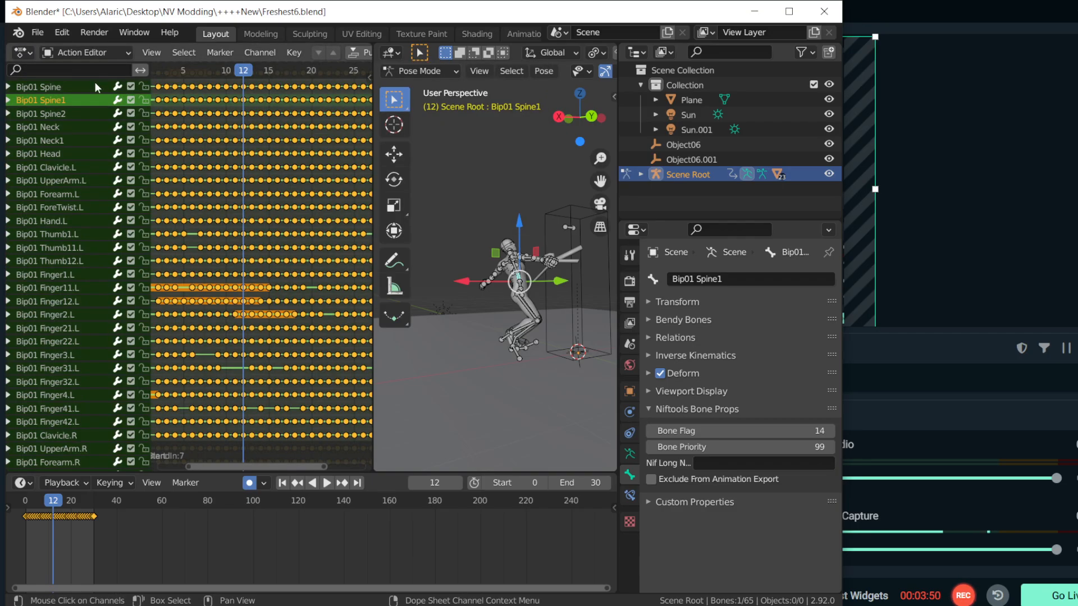
left_click(21, 53)
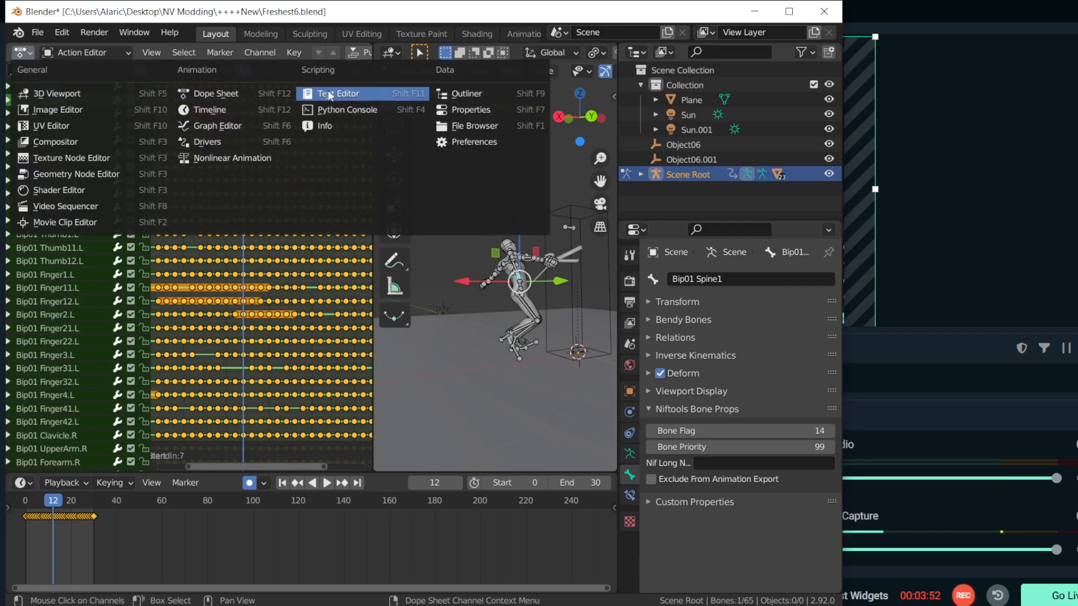
left_click(226, 129)
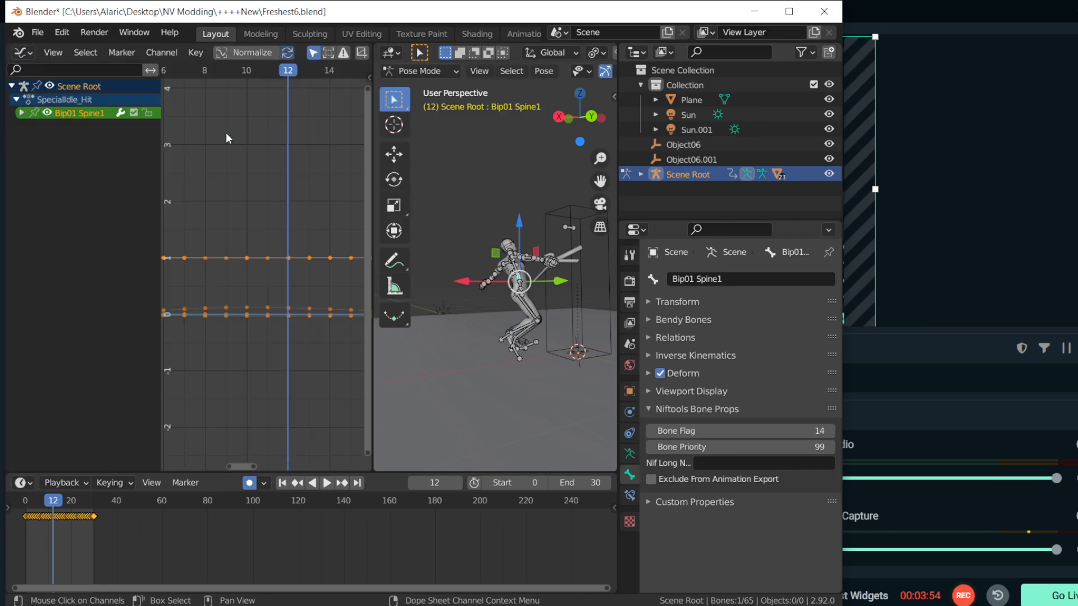
- Select the Bip01 Spine bone in the viewport to show its curves in the Graph Editor
middle_click_drag(301, 243, 314, 244)
scroll(536, 300, "up", 2)
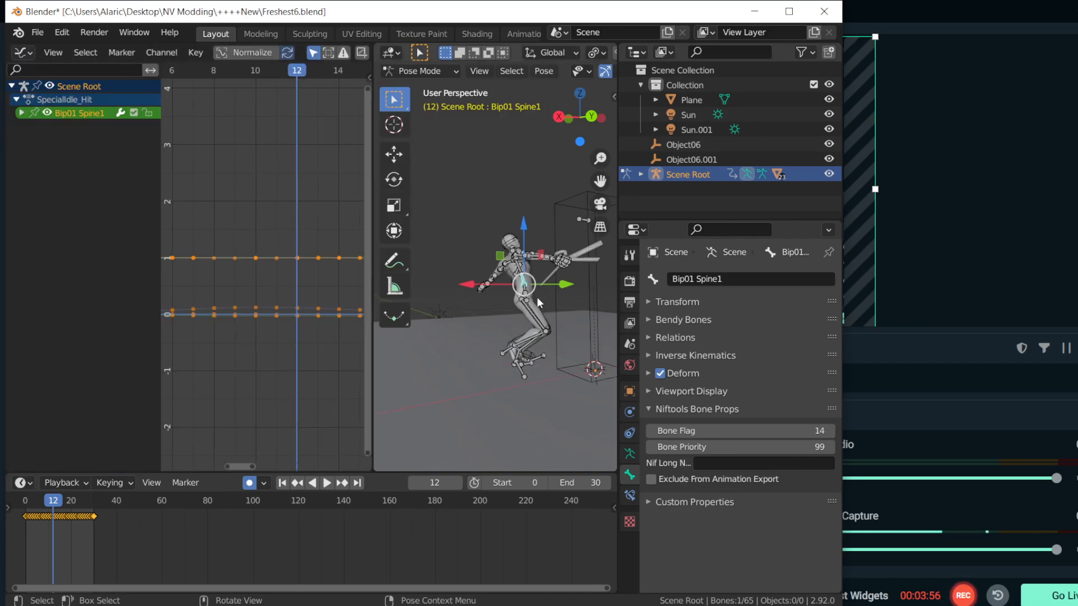
left_click(532, 296)
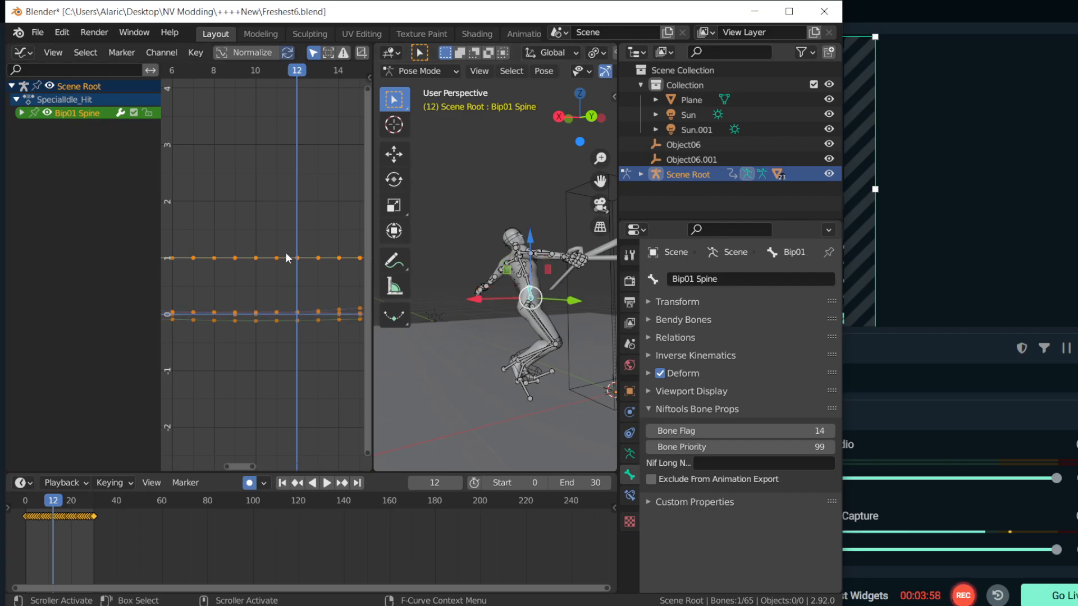
- Try moving the frame 12 keyframes on Bip01 Spine's curves vertically, and cancel the moves
left_click(298, 259)
scroll(314, 265, "up", 2)
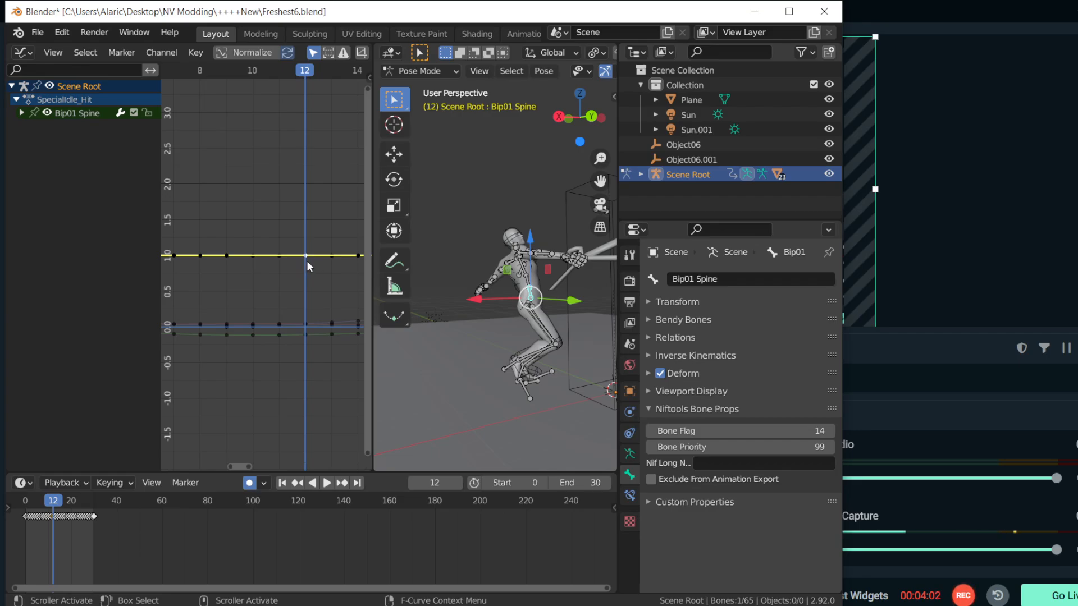
left_click_drag(307, 256, 305, 322)
right_click(308, 337)
right_click(307, 309)
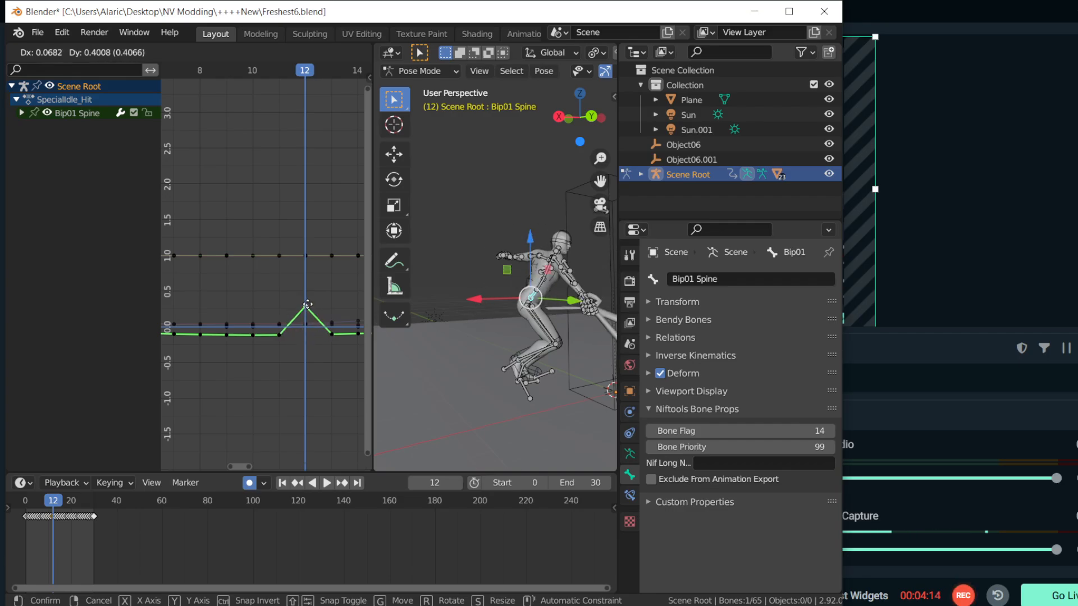
right_click(308, 315)
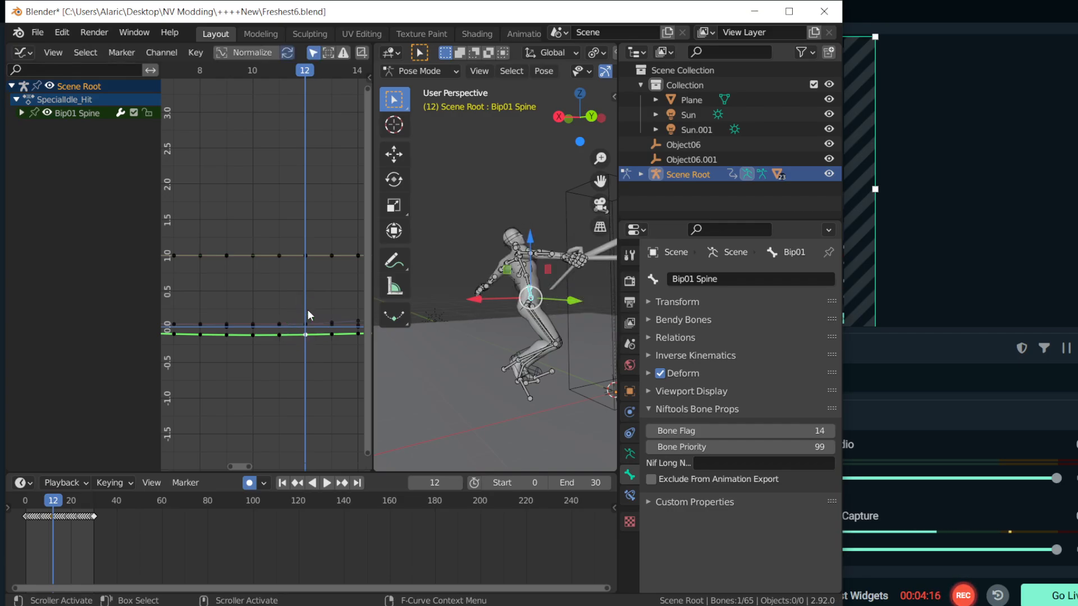
- Go to frame 11 and try raising the keyframe on Bip01 Spine's green curve by about 0.38
left_click(279, 71)
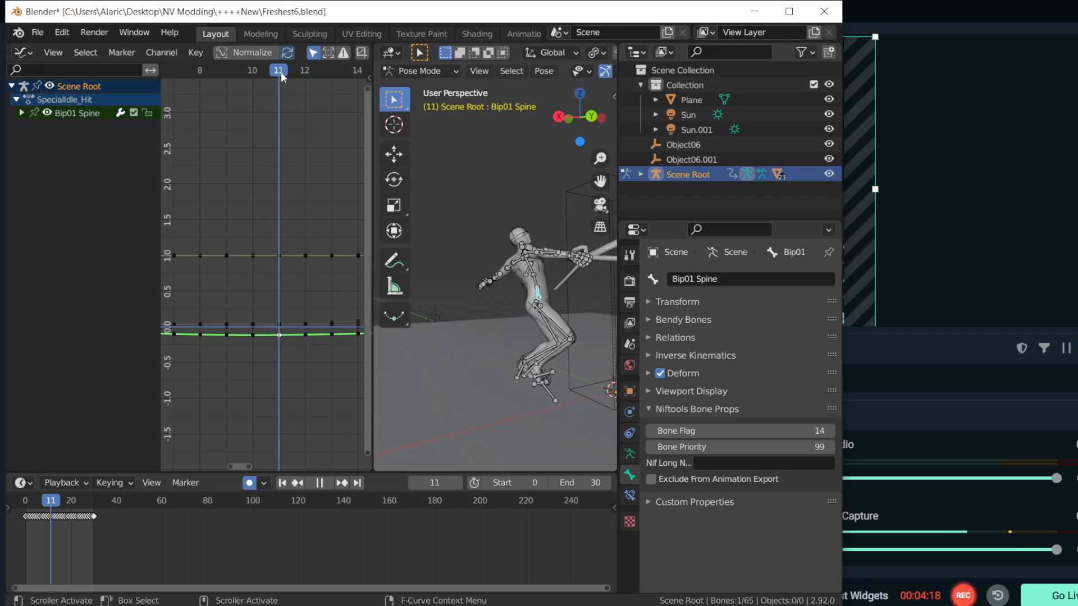
key("g")
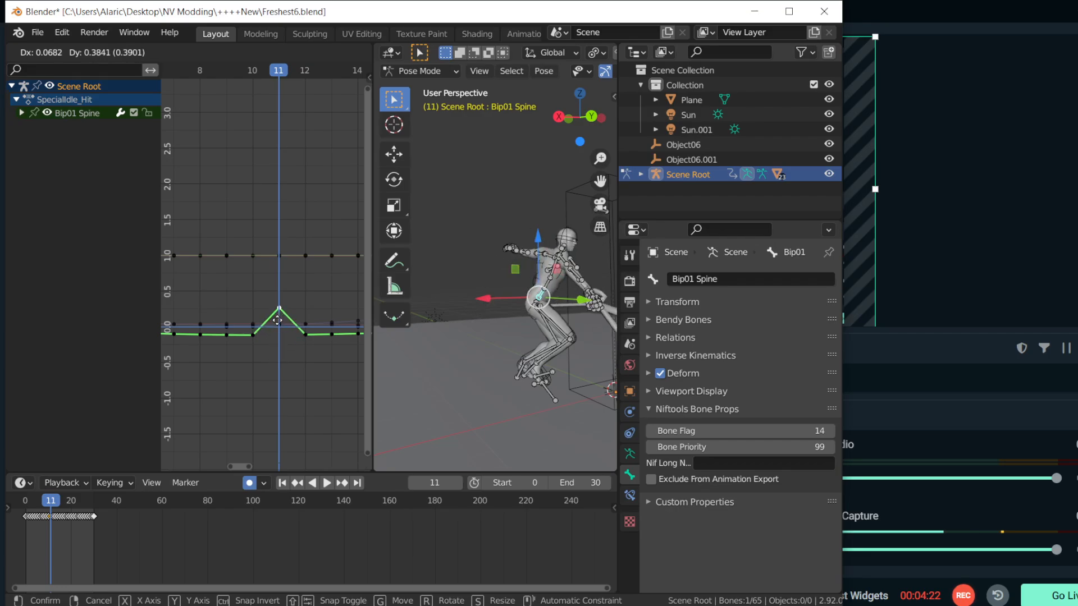
left_click(282, 342)
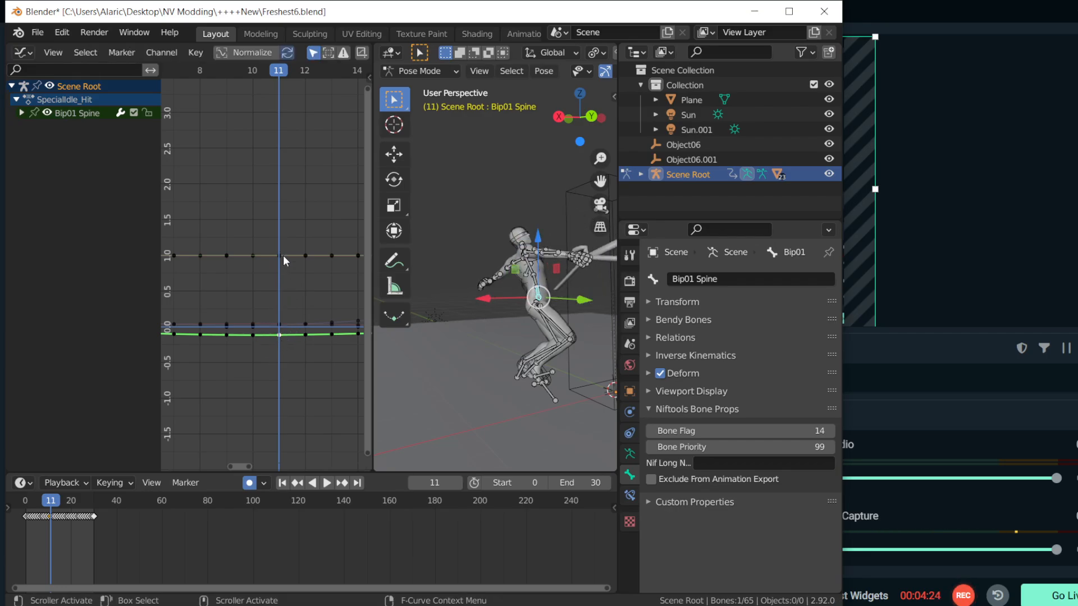
- Try moving the frame 10 keyframe on Bip01 Spine's red curve, and cancel the move
left_click(253, 255)
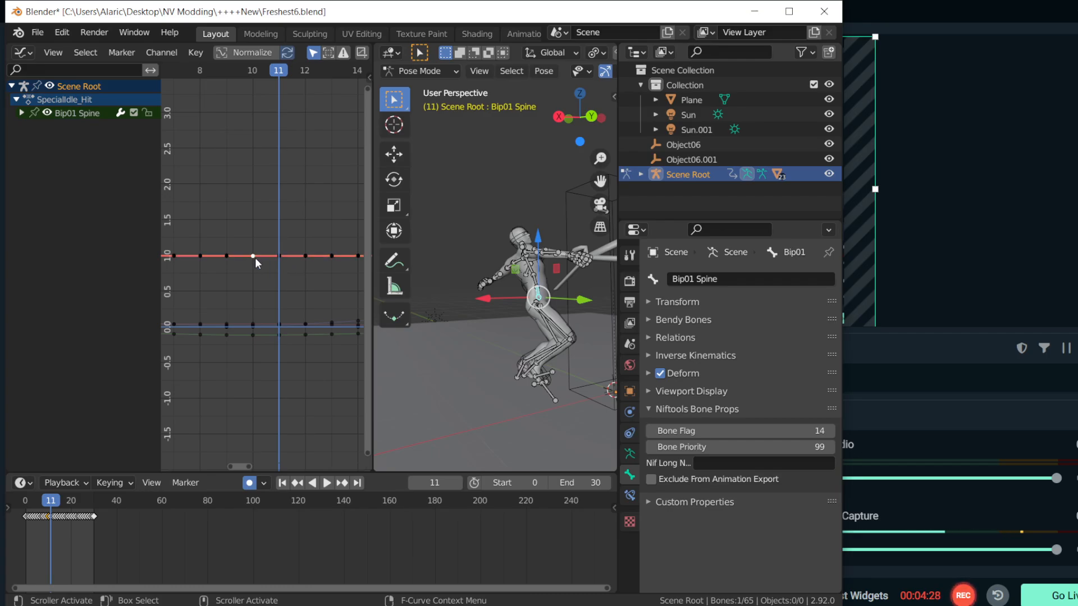
key("g")
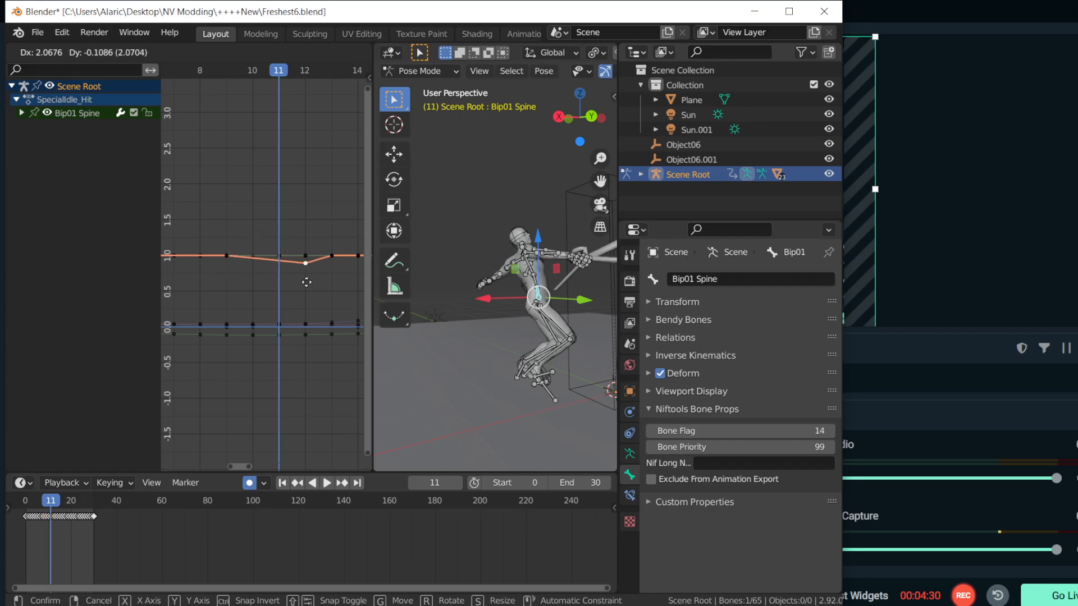
right_click(251, 273)
- Go to frame 13 and select all of the armature's bones to show their curves in the Graph Editor
left_click_drag(272, 76, 328, 86)
left_click(294, 220)
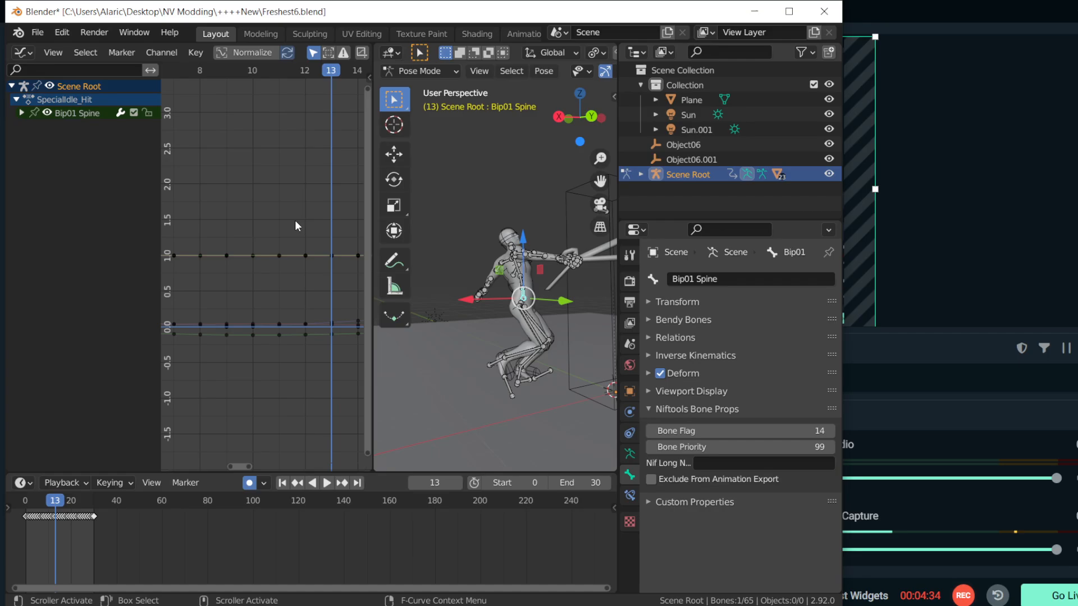
left_click(527, 317)
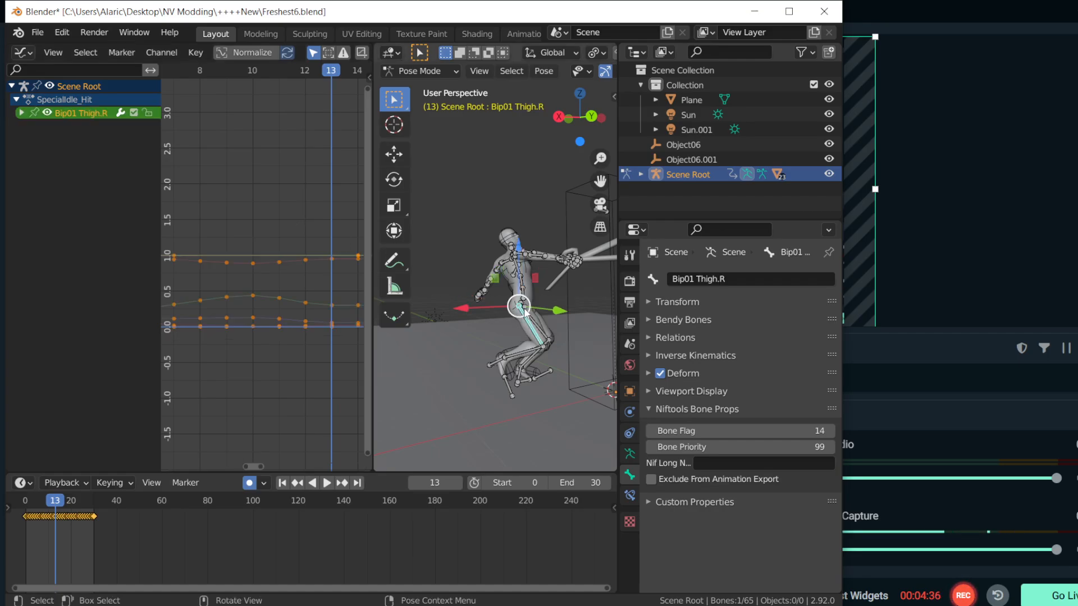
left_click(526, 312)
key("a")
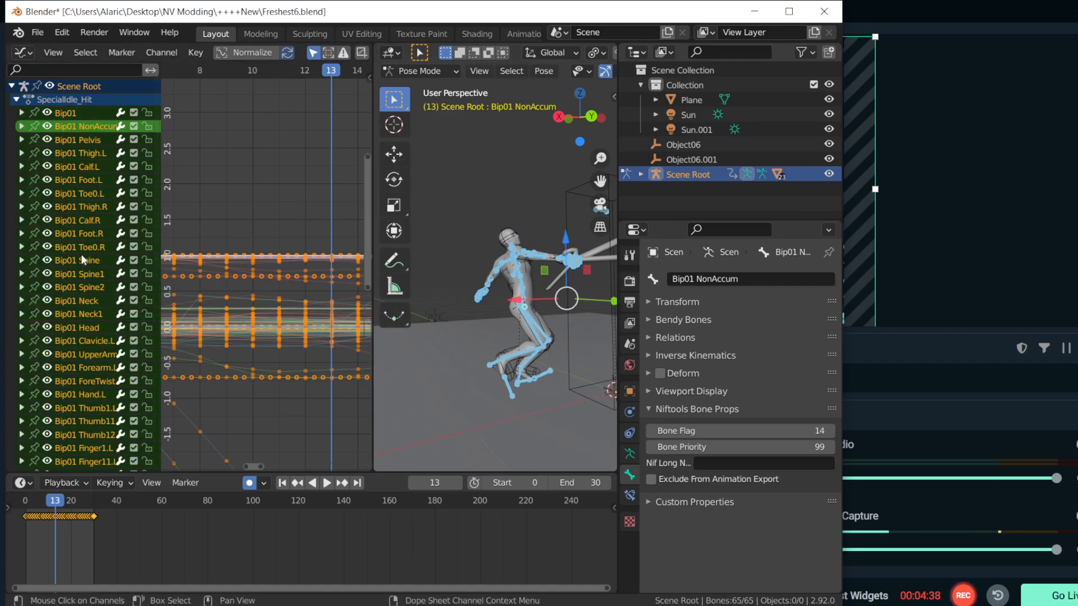
- Select all keyframes on every bone's curves in the Graph Editor
scroll(299, 279, "down", 2)
scroll(302, 287, "down", 4)
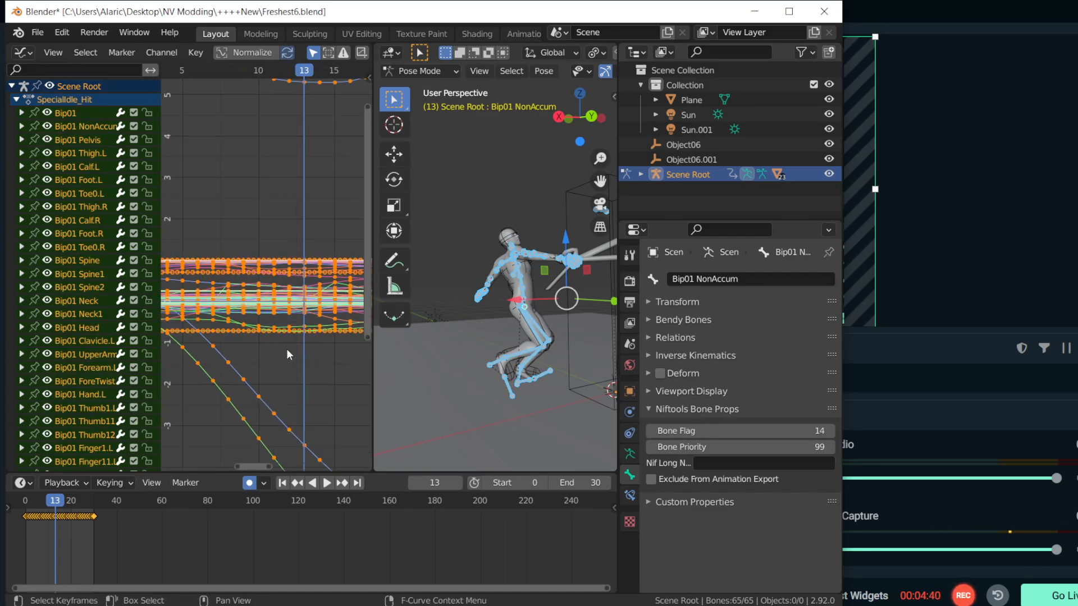
scroll(254, 357, "up", 3)
left_click(251, 338)
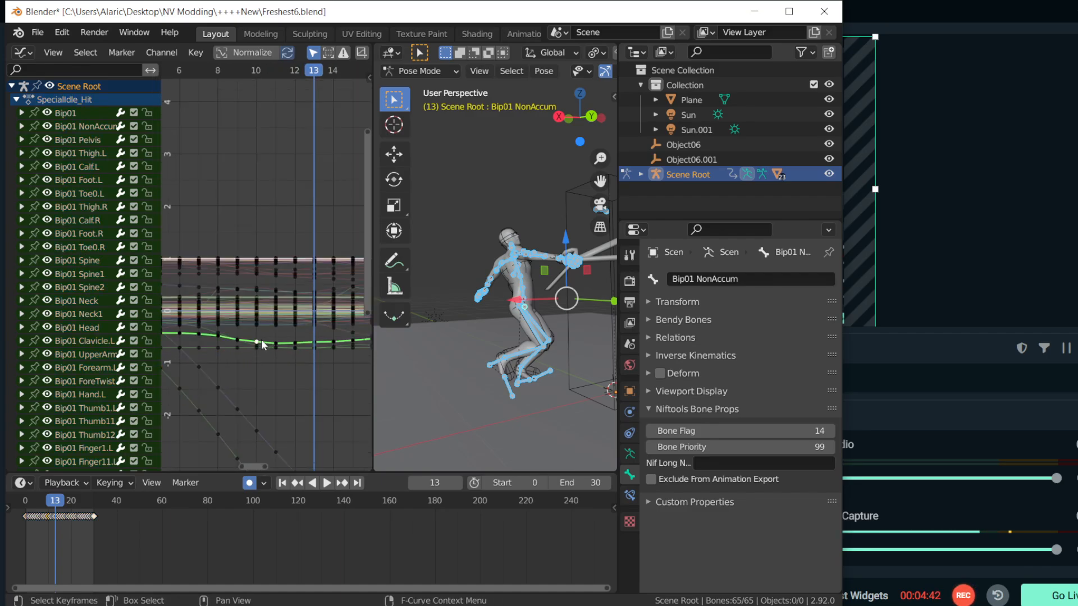
key("a")
mouse_move(263, 343)
middle_mouse_down()
mouse_move(271, 251)
mouse_move(253, 346)
middle_mouse_up()
- Try Sample Keyframes on the selected keyframes, undo it and clear the keyframe selection
left_click(202, 53)
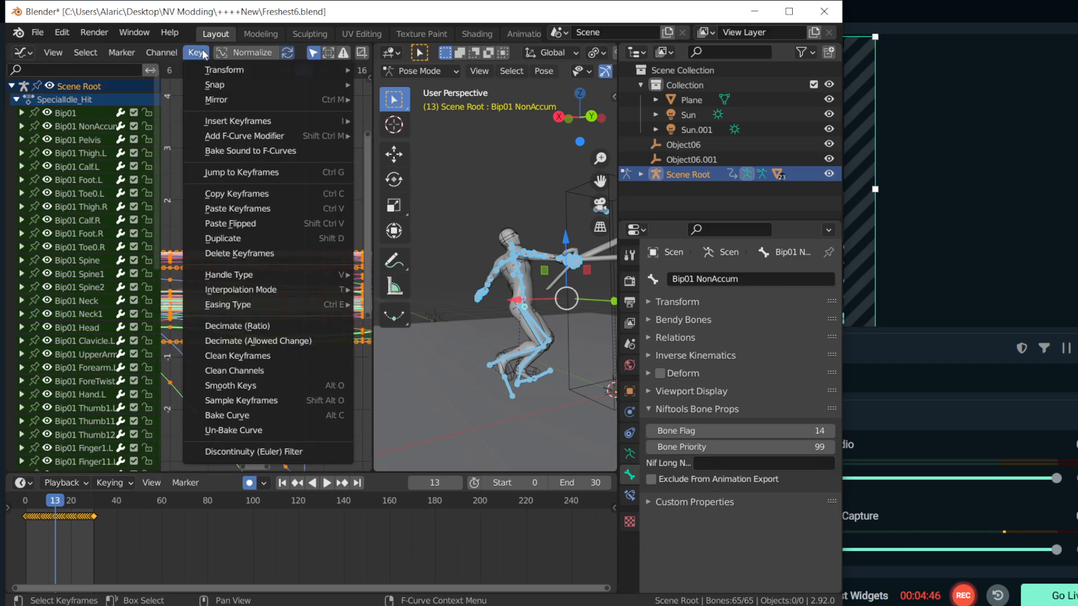
left_click(266, 402)
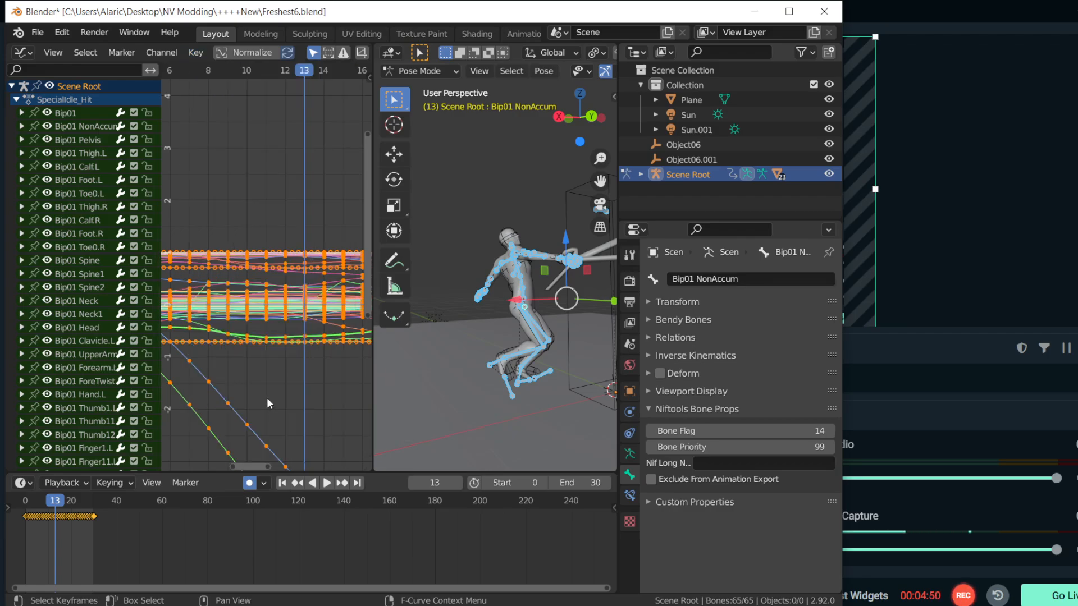
key("ctrl+z")
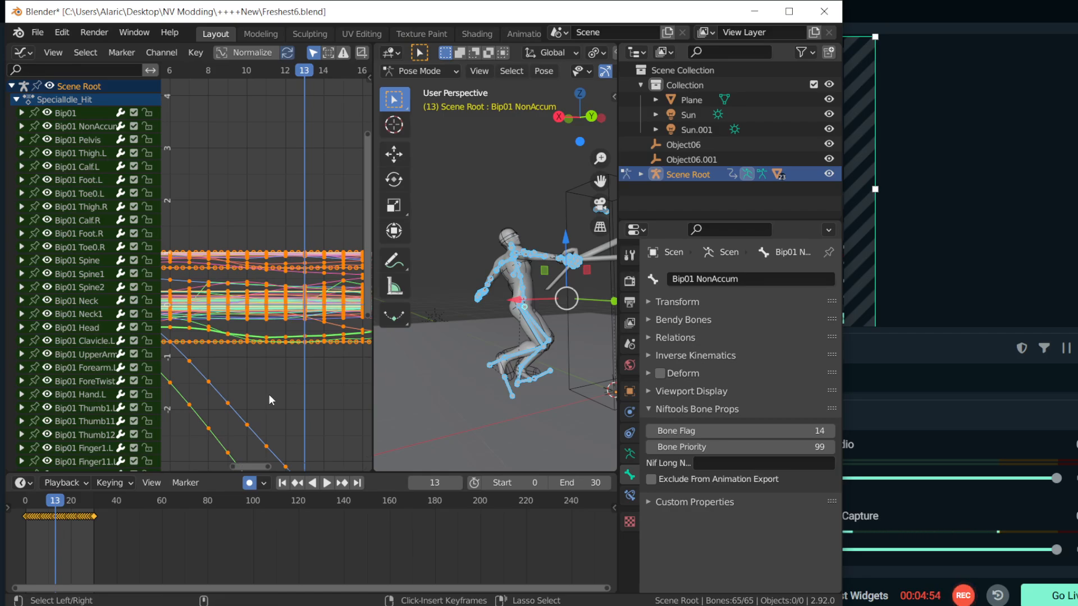
left_click(295, 345)
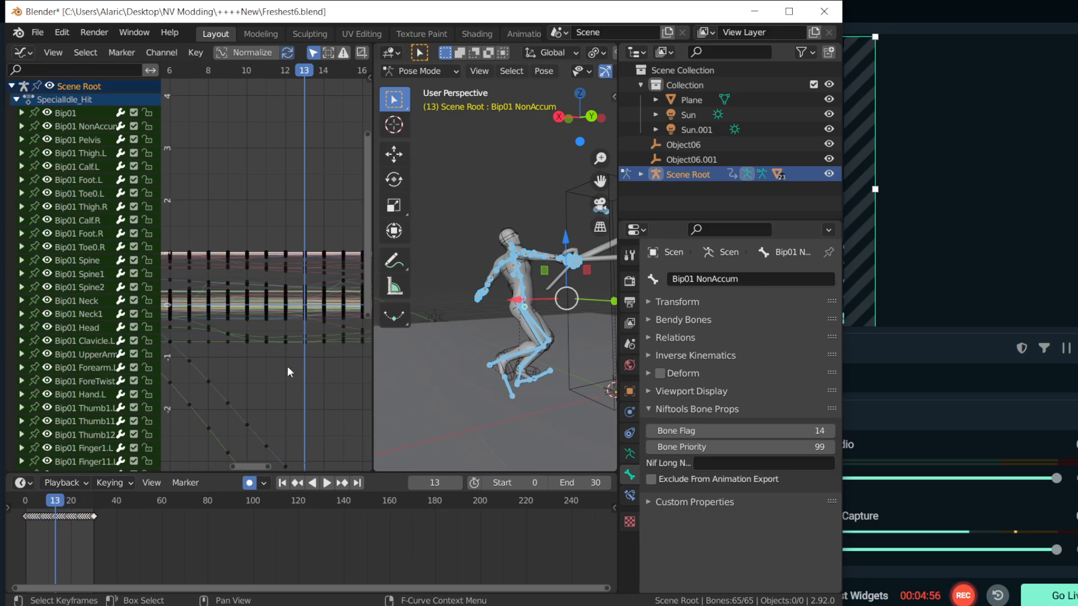
- Export the animation as a NetImmerse/Gamebryo KF file named mt_hitarmleft.kf in the idleanims folder, overwriting the existing file
left_click(39, 33)
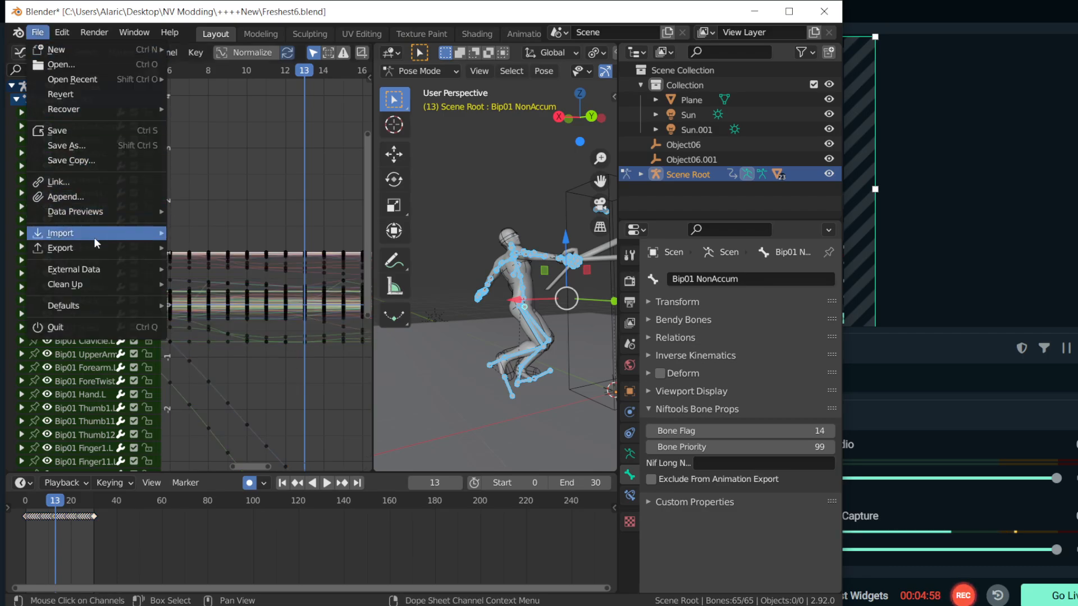
mouse_move(95, 248)
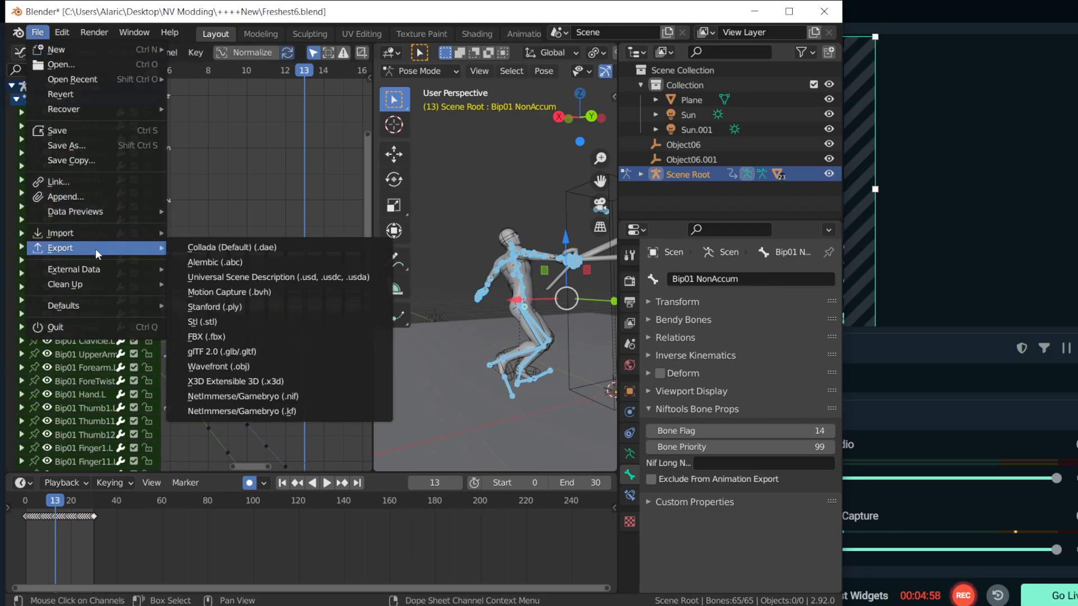
left_click(287, 414)
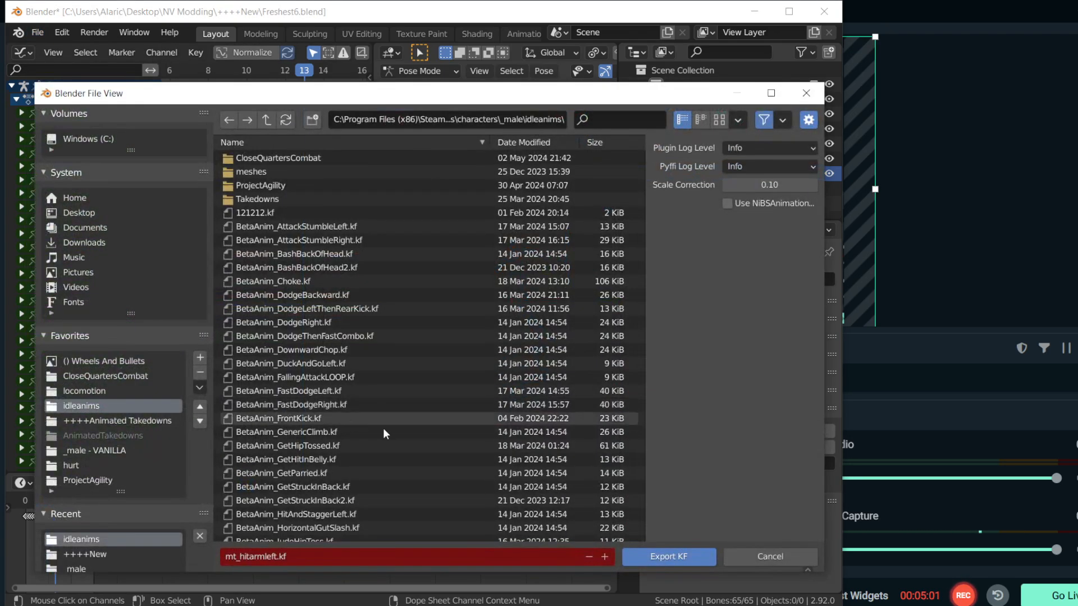
left_click(681, 566)
scroll(268, 308, "up", 3)
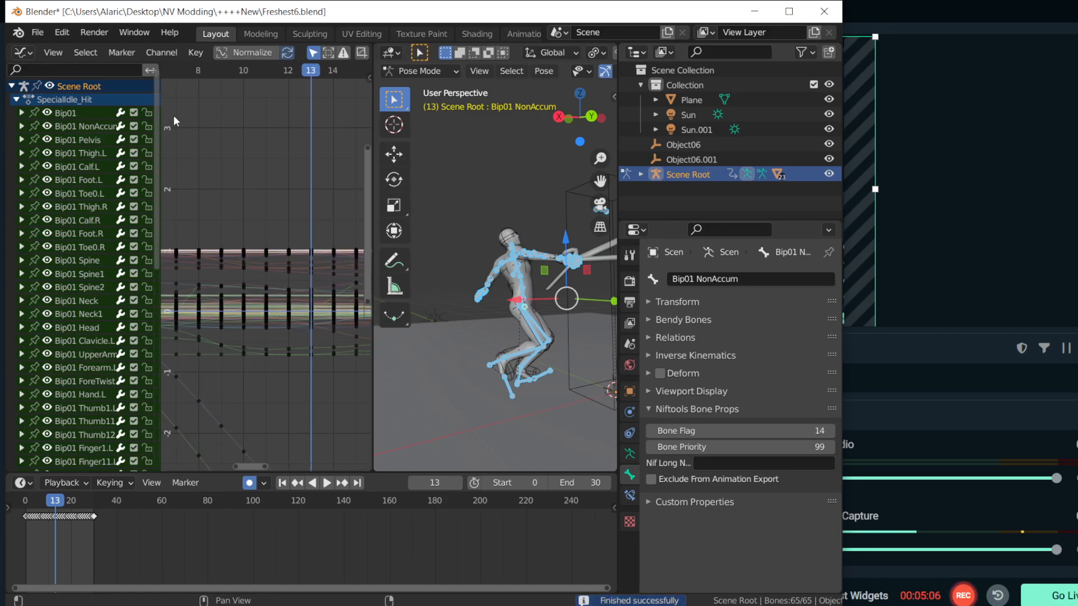
left_click(32, 55)
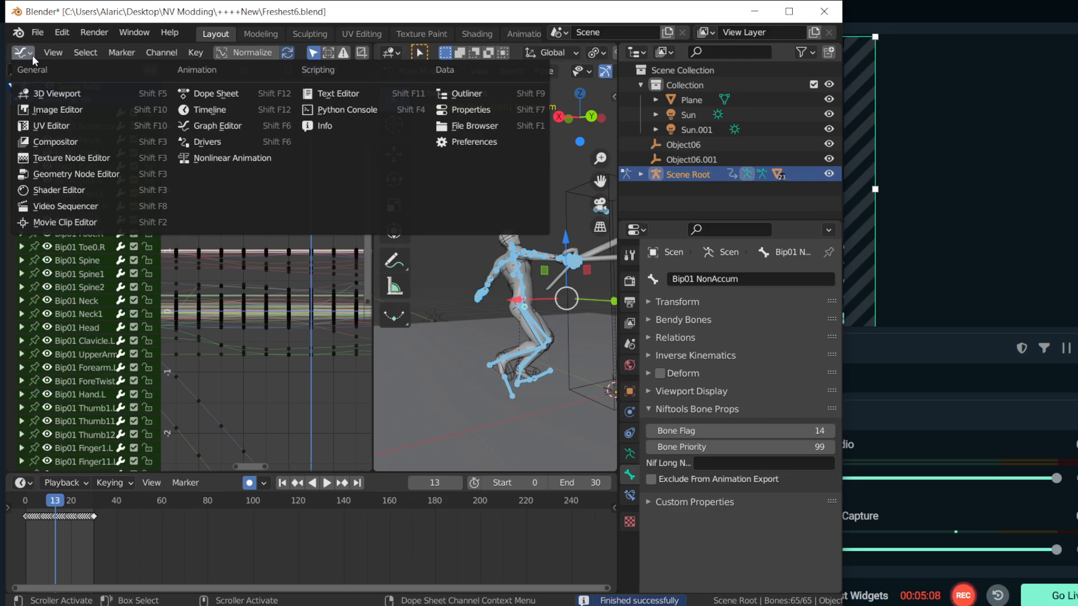
left_click(225, 128)
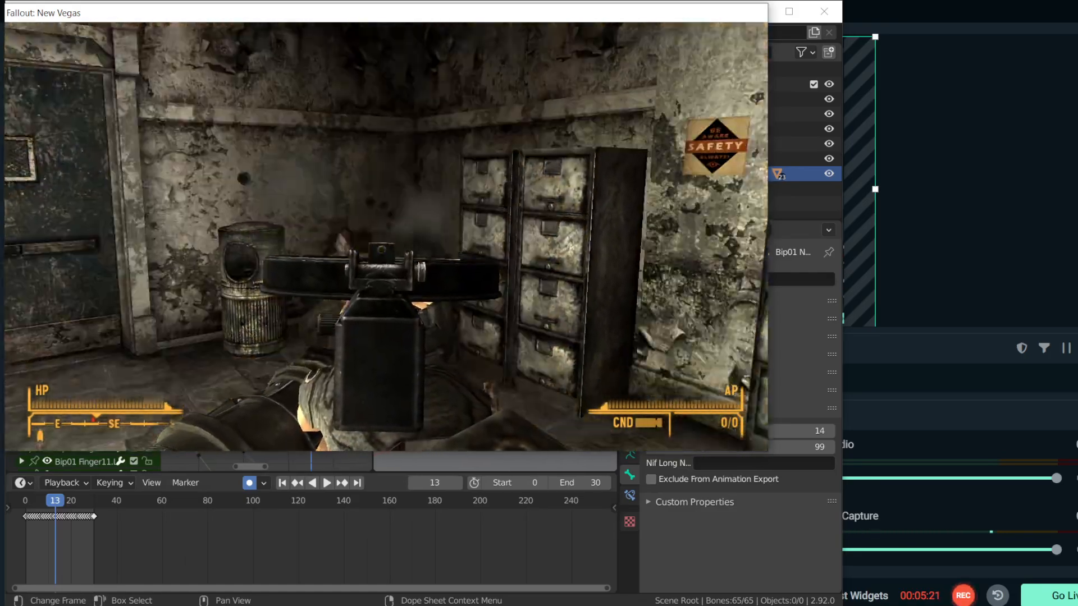
- Switch to Fallout: New Vegas and shoot the Jackal Gang Member to test the hit reaction, reloading the xoxo save after each attempt
left_click(386, 237)
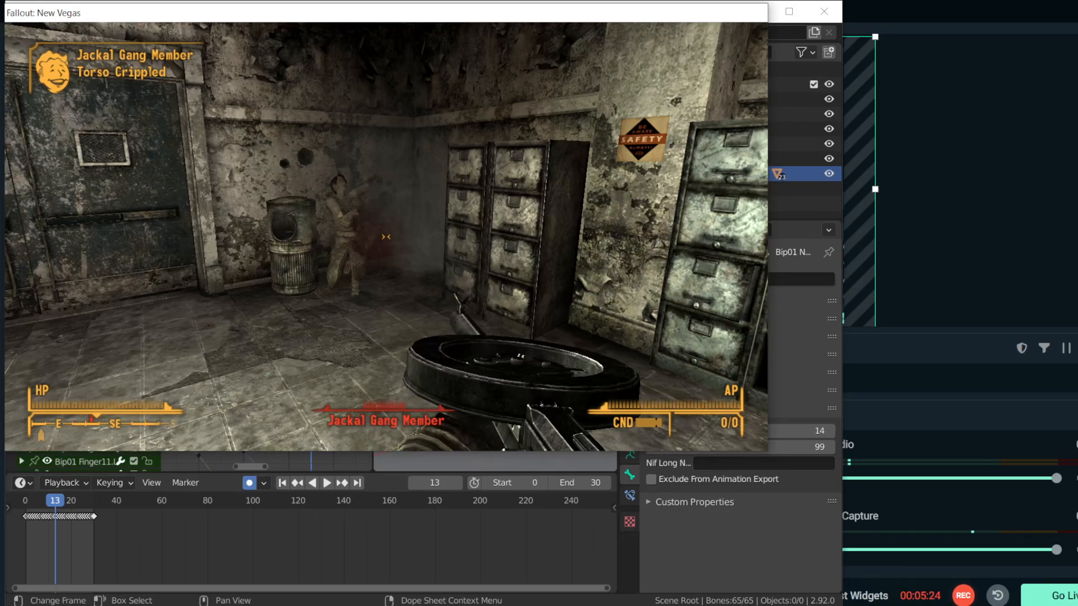
key("grave")
key("Return")
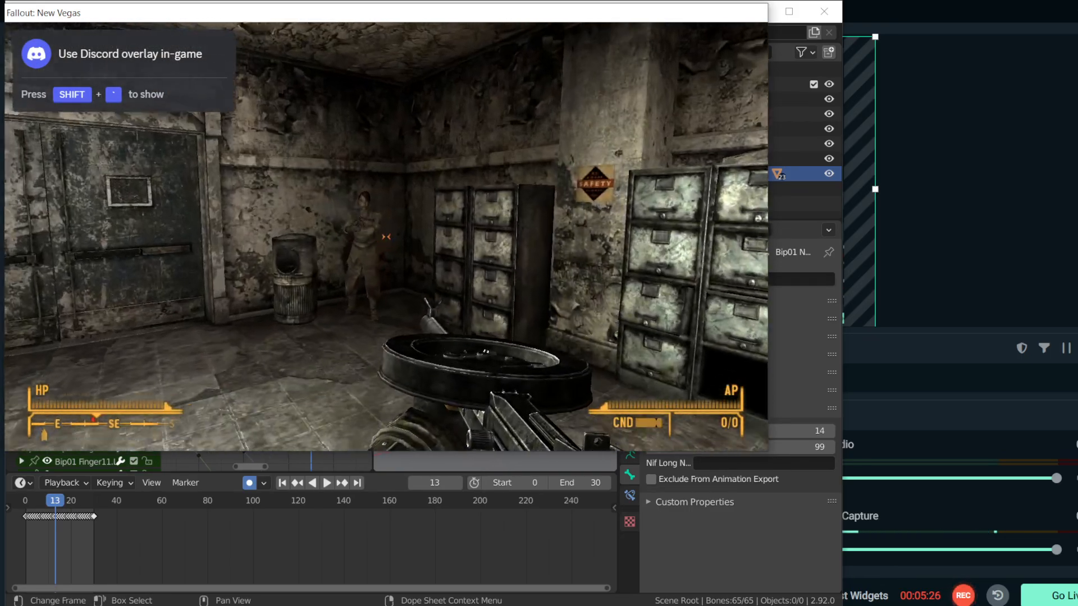
right_click(385, 237)
left_click(386, 237)
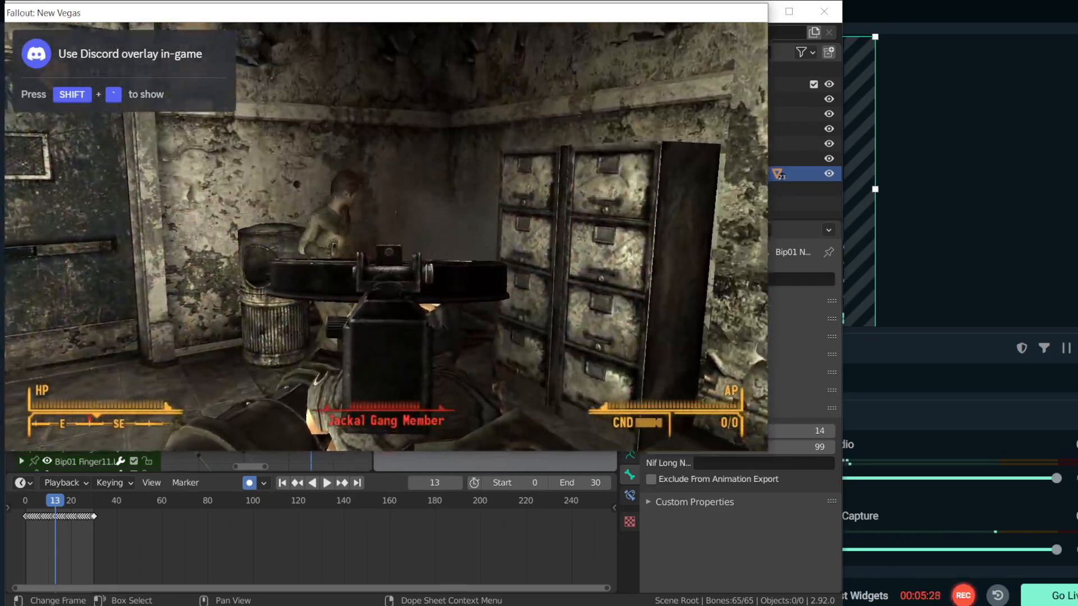
key("grave")
key("Return")
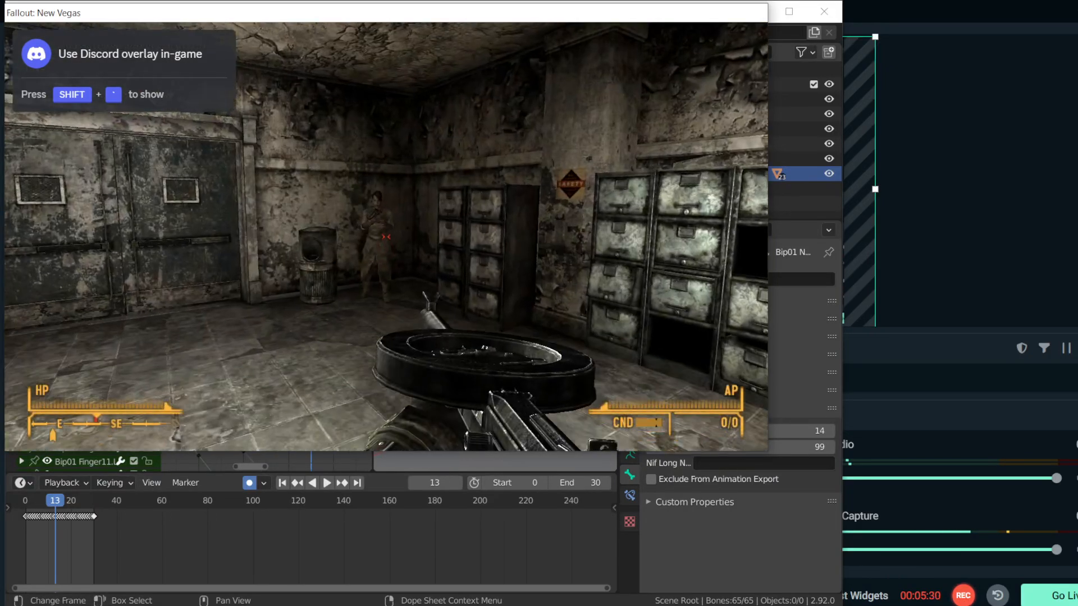
- Repeat the hit-reaction test by aiming and shooting at the Jackal Gang Member twice more, reloading the xoxo save in between
right_click(386, 237)
left_click(386, 237)
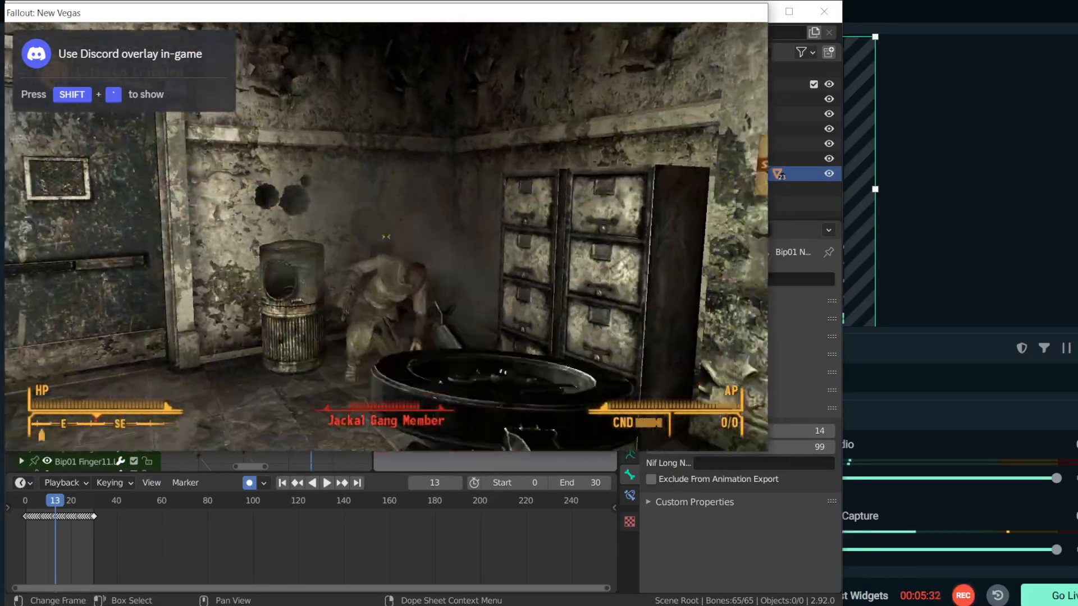
key("grave")
key("Up")
key("Return")
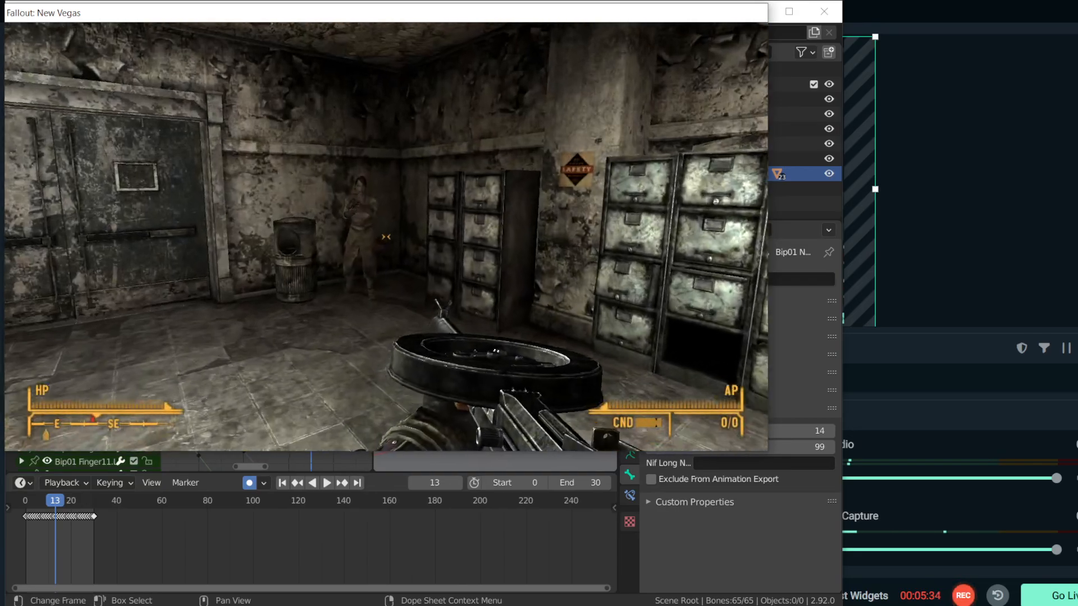
right_click(385, 237)
left_click(386, 237)
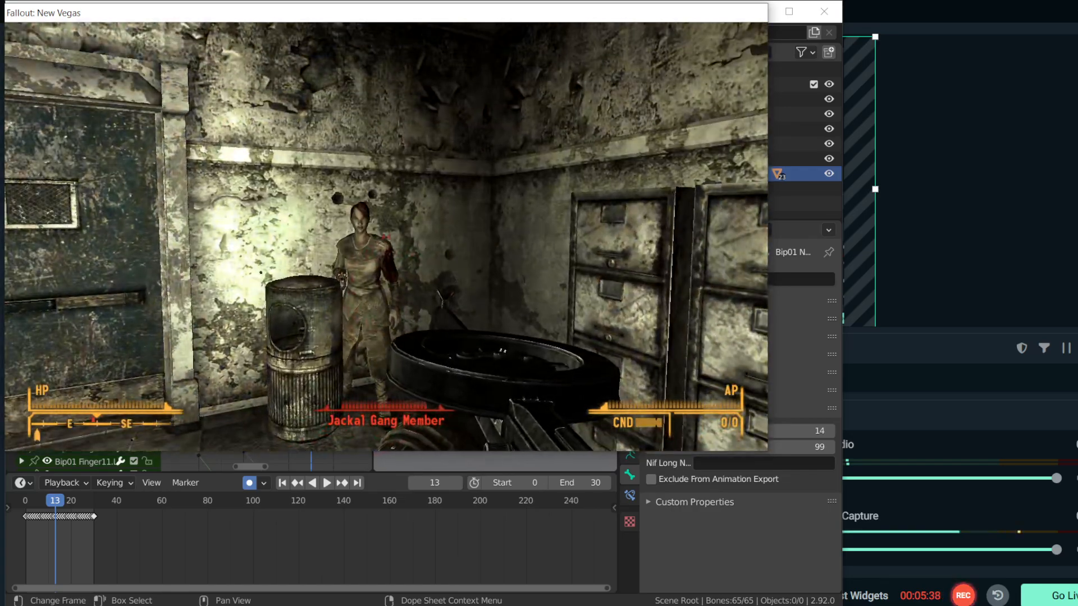
- Reload xoxo through the console, approach and test another hit on the Jackal Gang Member, and reload the save again
key("grave")
key("Up")
key("Return")
key("w")
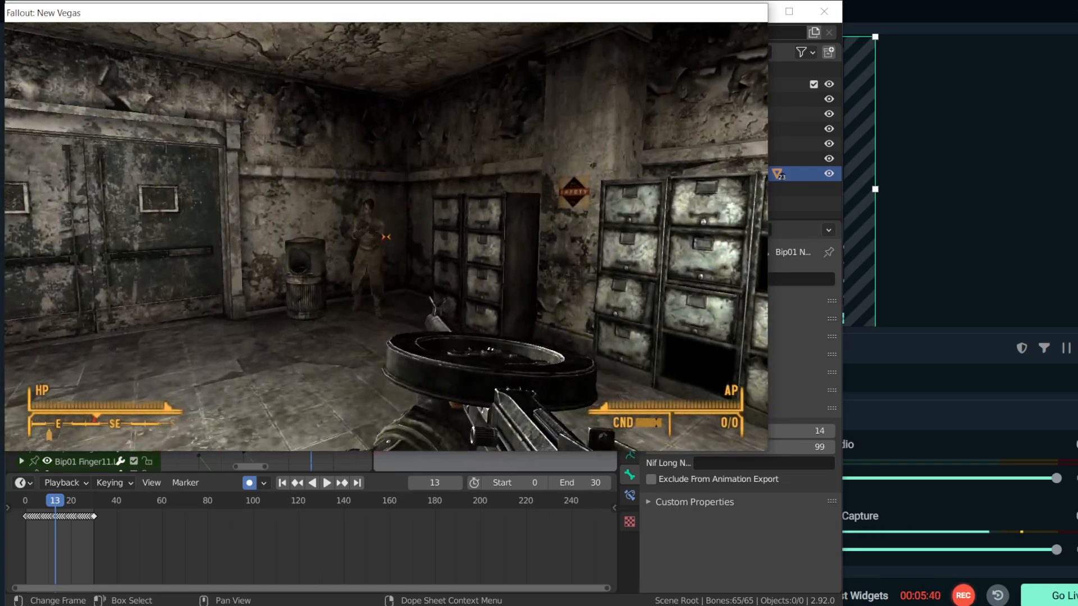
right_click(385, 237)
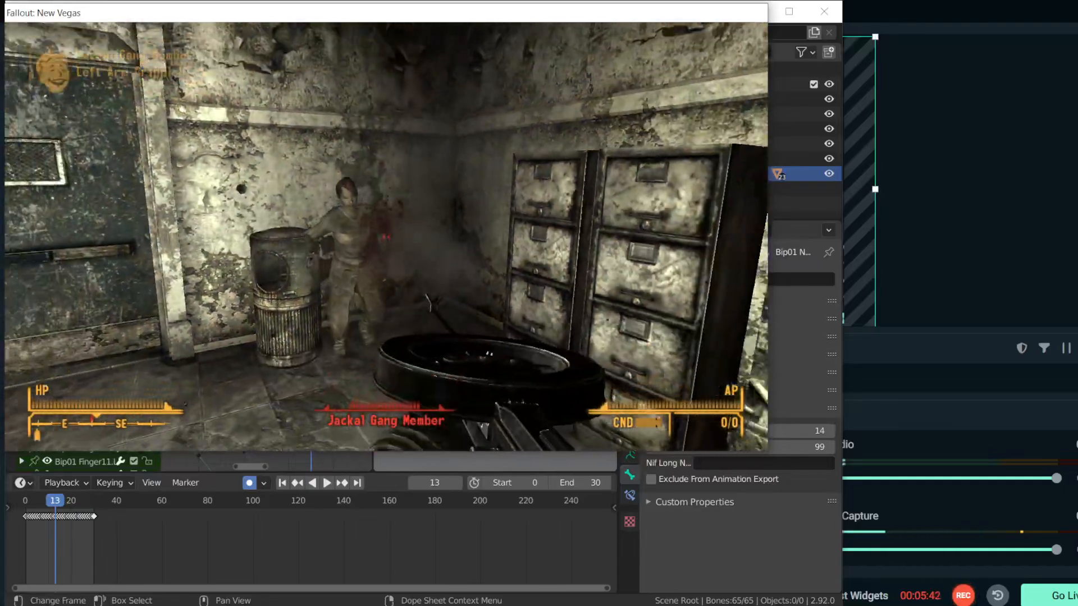
key("grave")
key("Return")
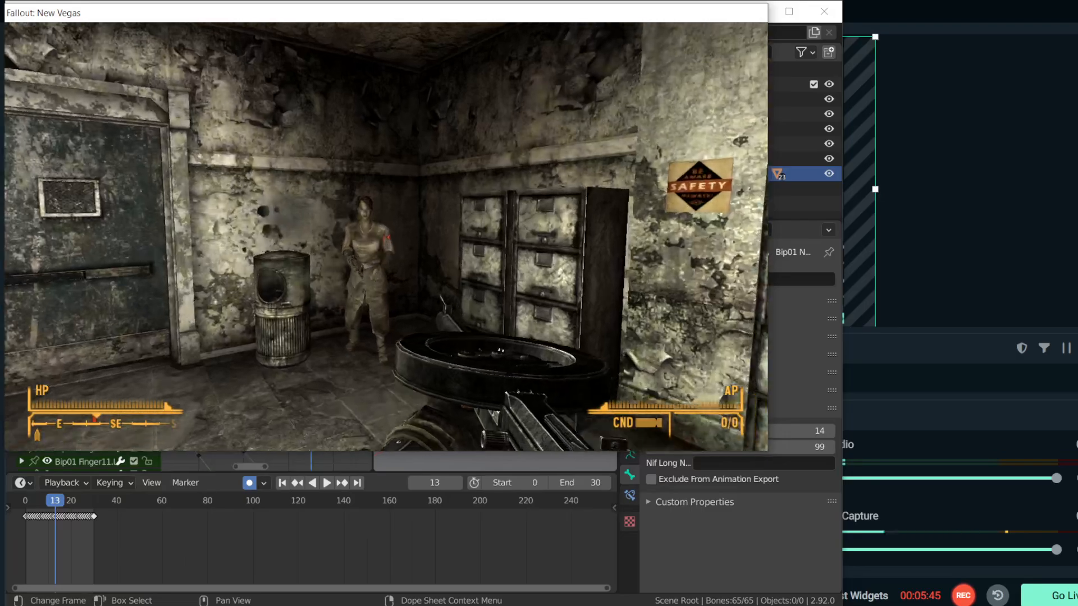
- Walk closer, aim and shoot at the Jackal Gang Member once more, and open the game console
key("w")
right_click(386, 237)
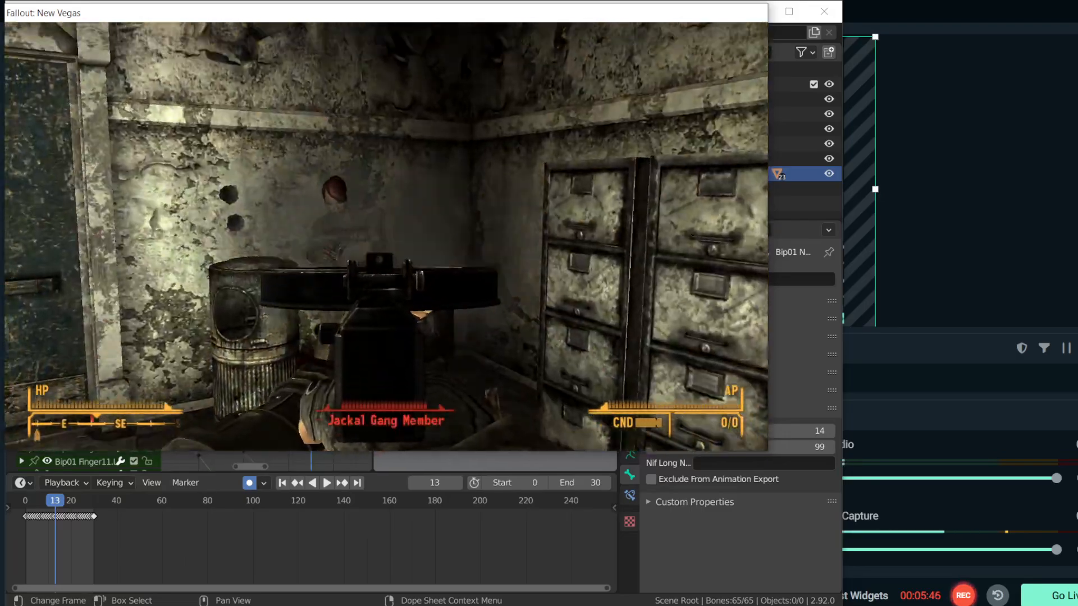
left_click(385, 236)
key("grave")
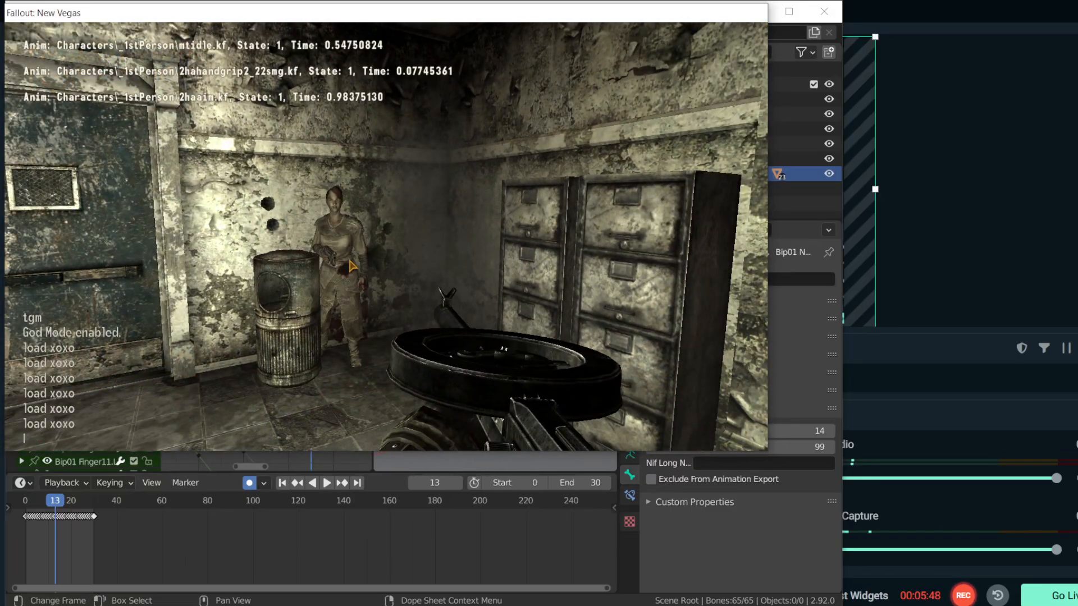
- Switch back to Blender and shift its window so part of the game window is uncovered
key("alt+Tab")
left_click(719, 464)
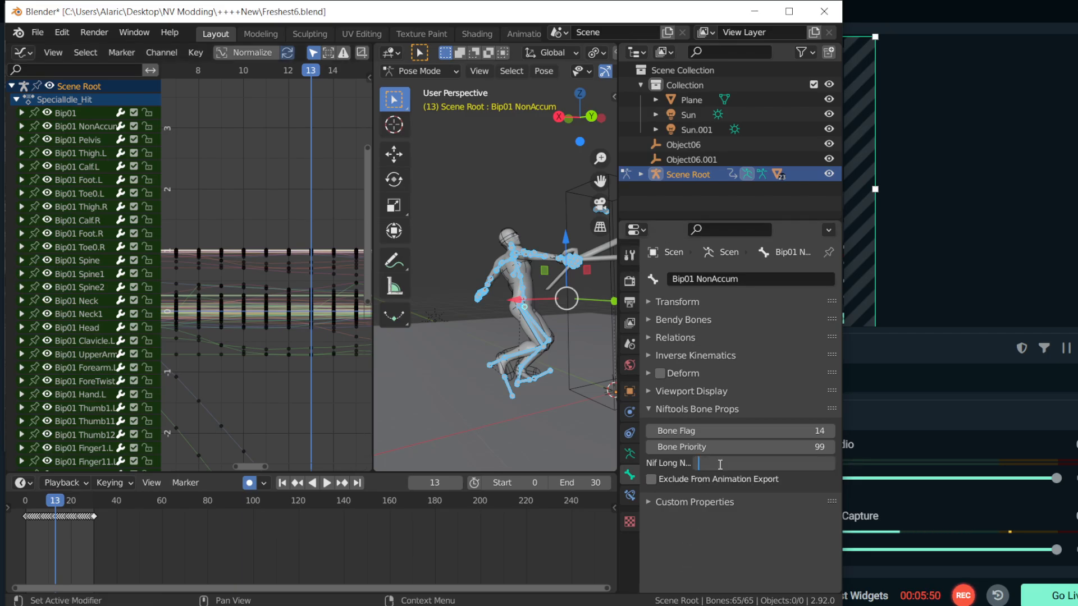
left_click(713, 523)
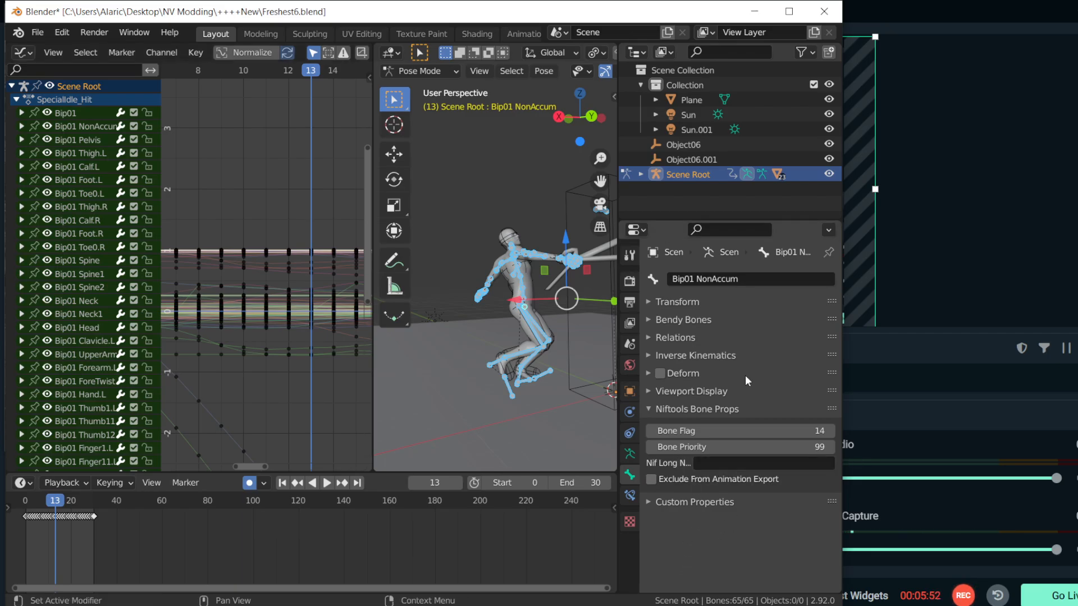
left_click_drag(707, 14, 732, 24)
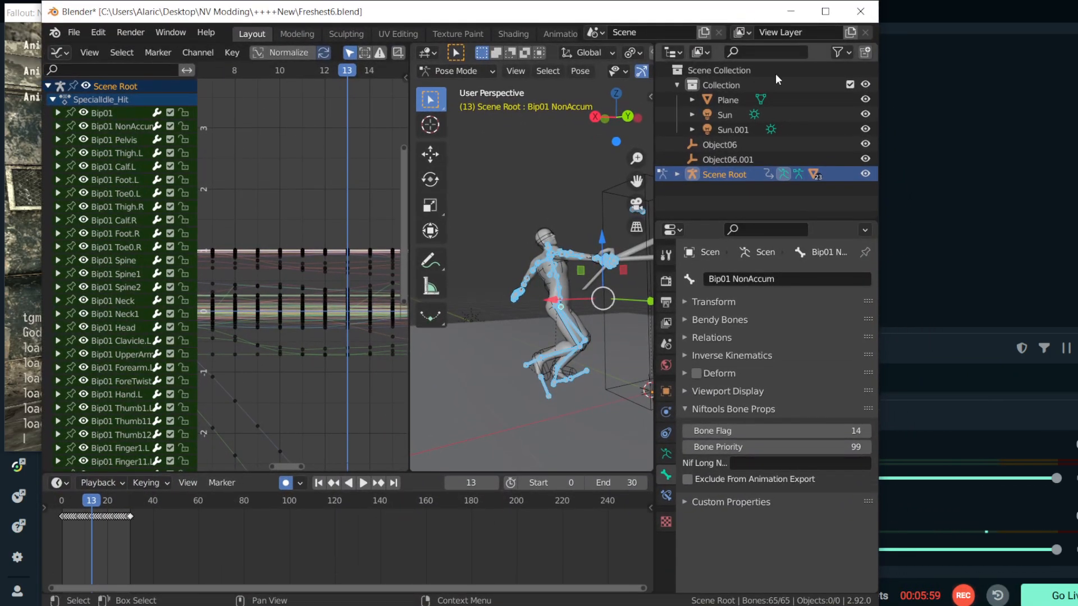
left_click(776, 461)
left_click(759, 496)
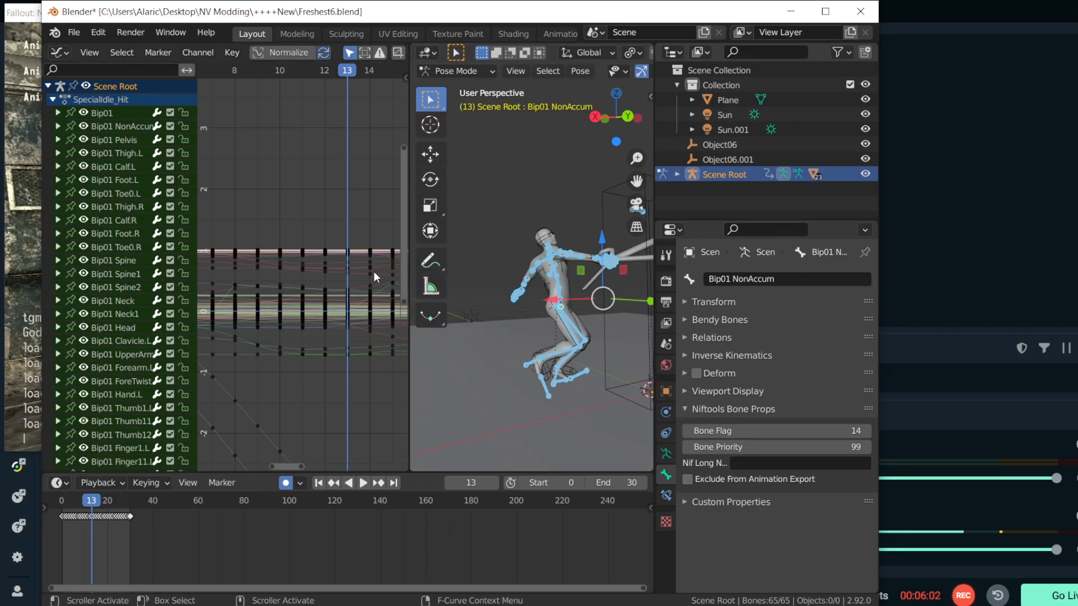
- Select only the Bip01 NonAccum bone and switch the animation area from the Graph Editor to the Dope Sheet
left_click(566, 299)
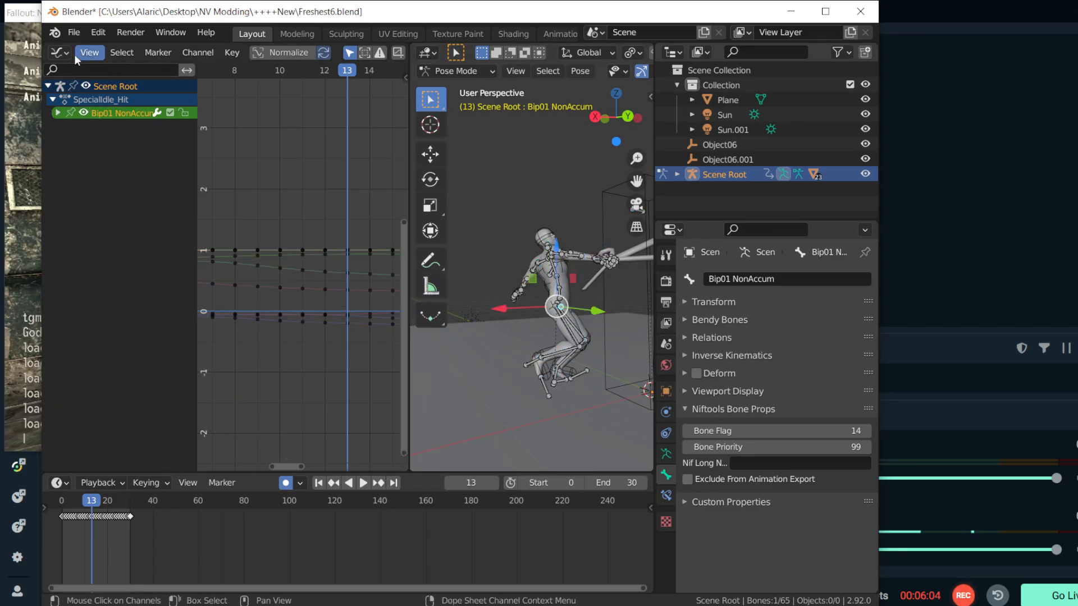
left_click(60, 52)
left_click(254, 94)
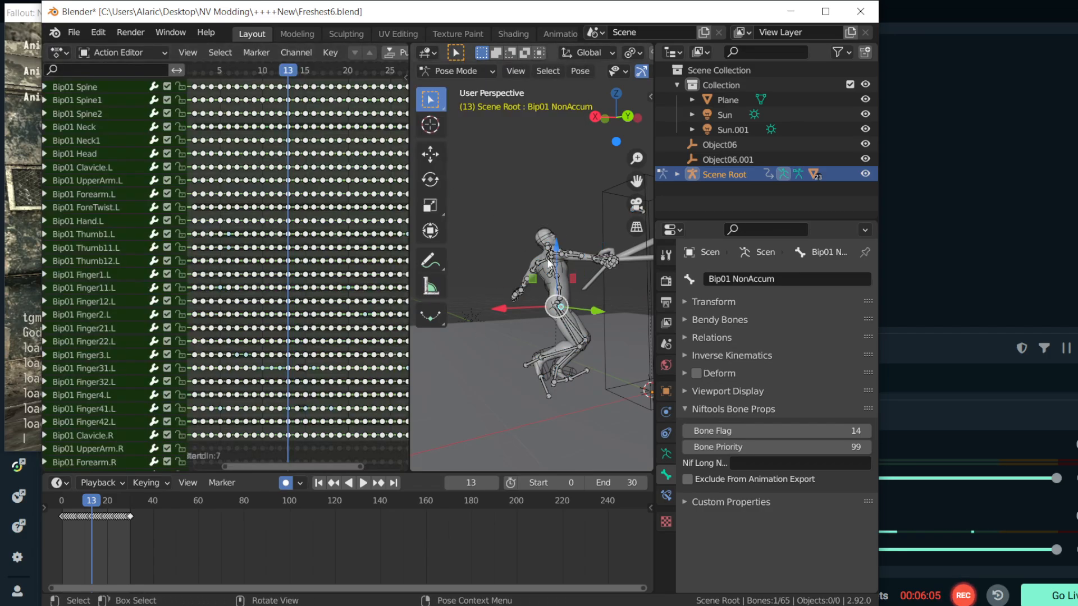
left_click(288, 261)
left_click(112, 223)
key("a")
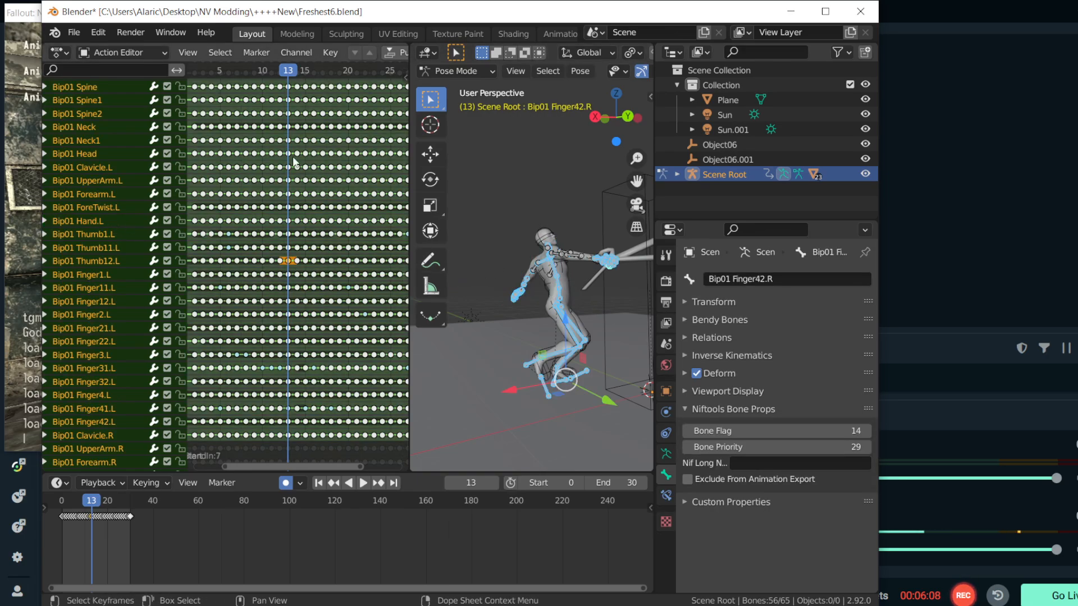
left_click(587, 70)
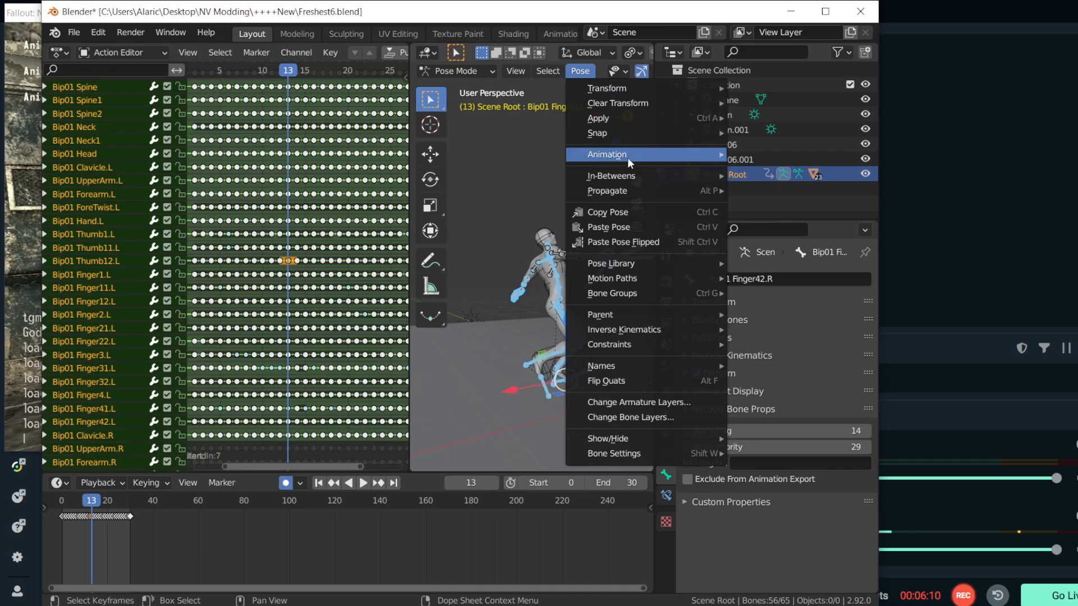
mouse_move(627, 156)
left_click(464, 321)
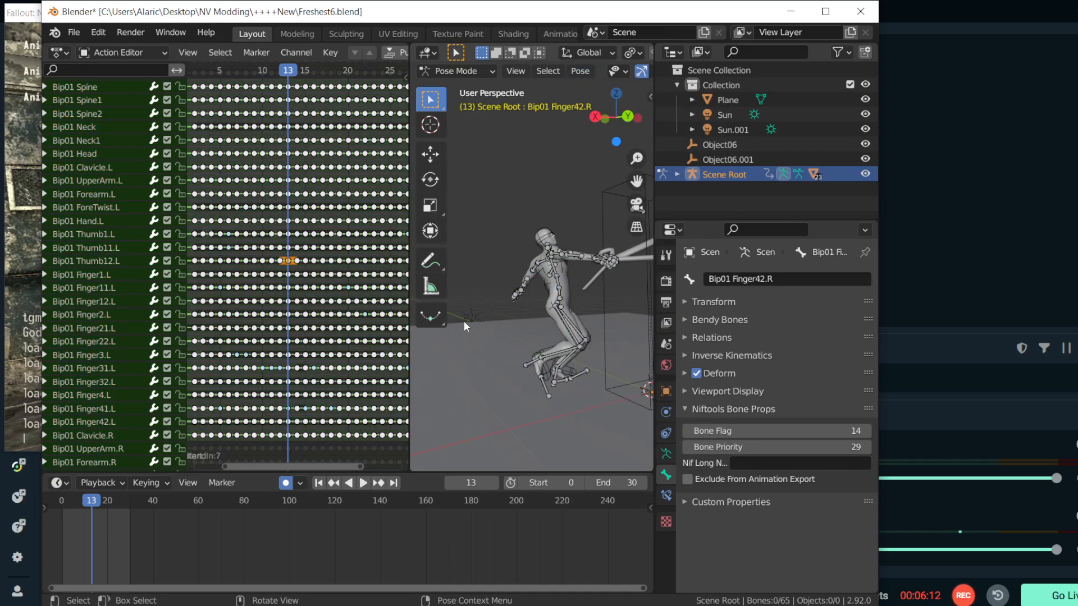
- Switch the animation area to the Graph Editor, select all armature bones to show their curves, and deselect the curves
left_click(59, 53)
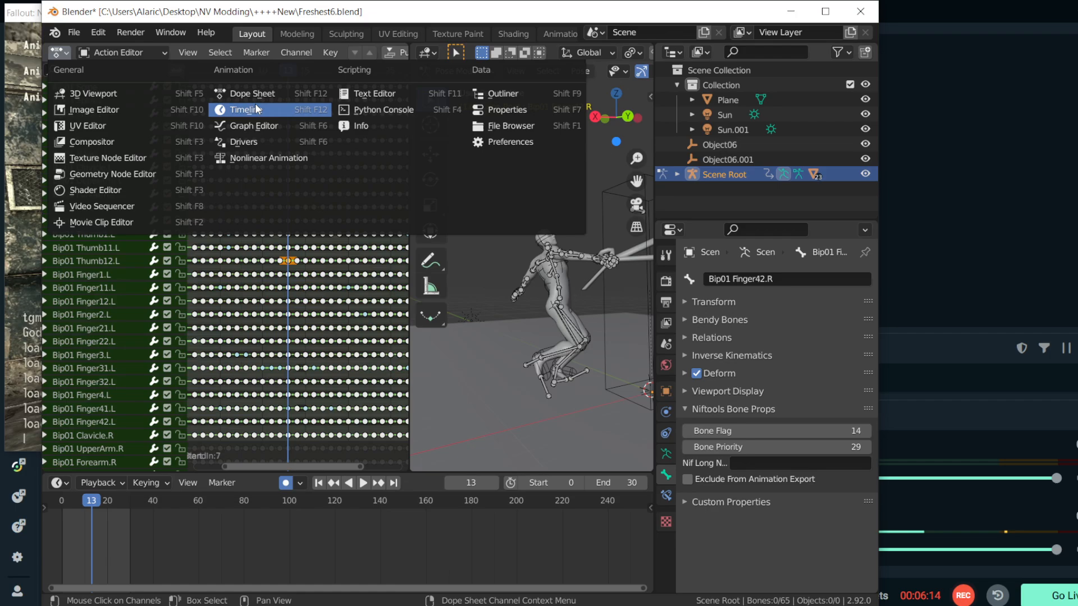
left_click(284, 125)
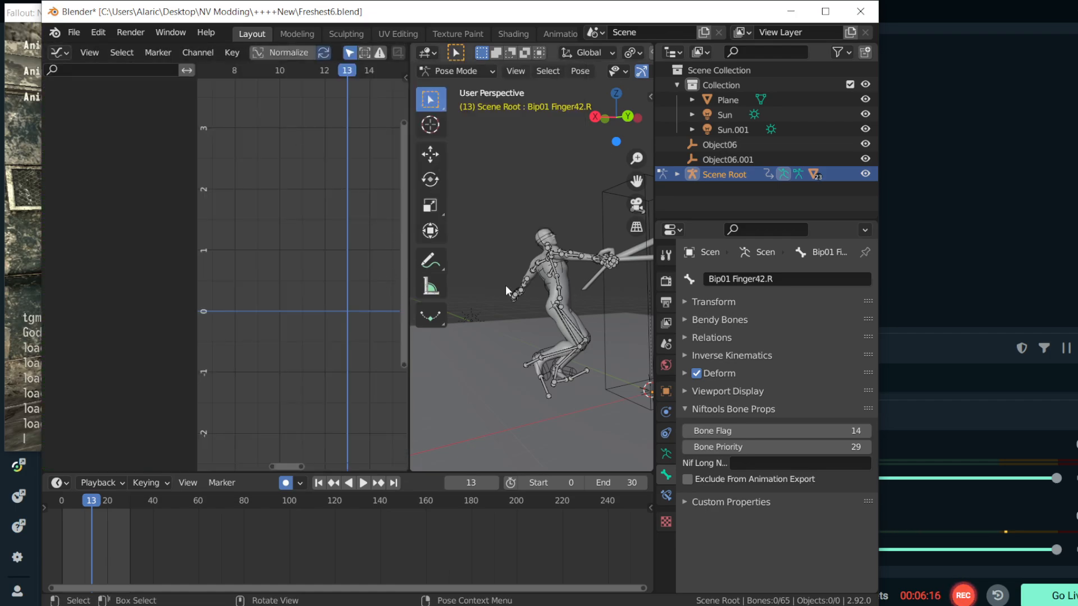
left_click(560, 296)
key("a")
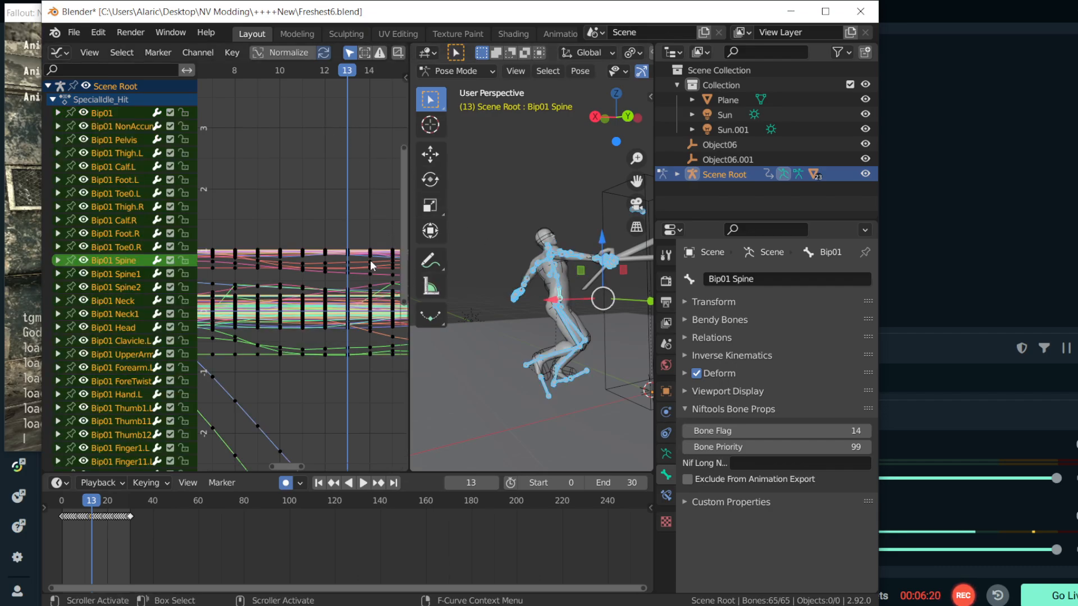
left_click(369, 261)
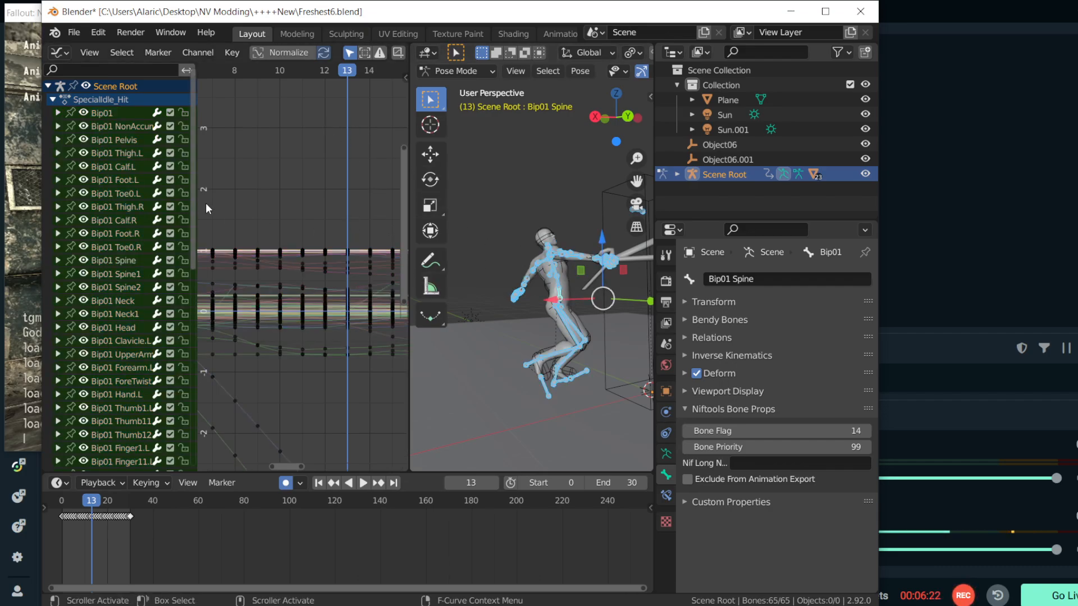
- Select only the Bip01 UpperArm.R bone and toggle the Graph Editor's Only Show Selected filter several times, leaving it off
left_click(561, 255)
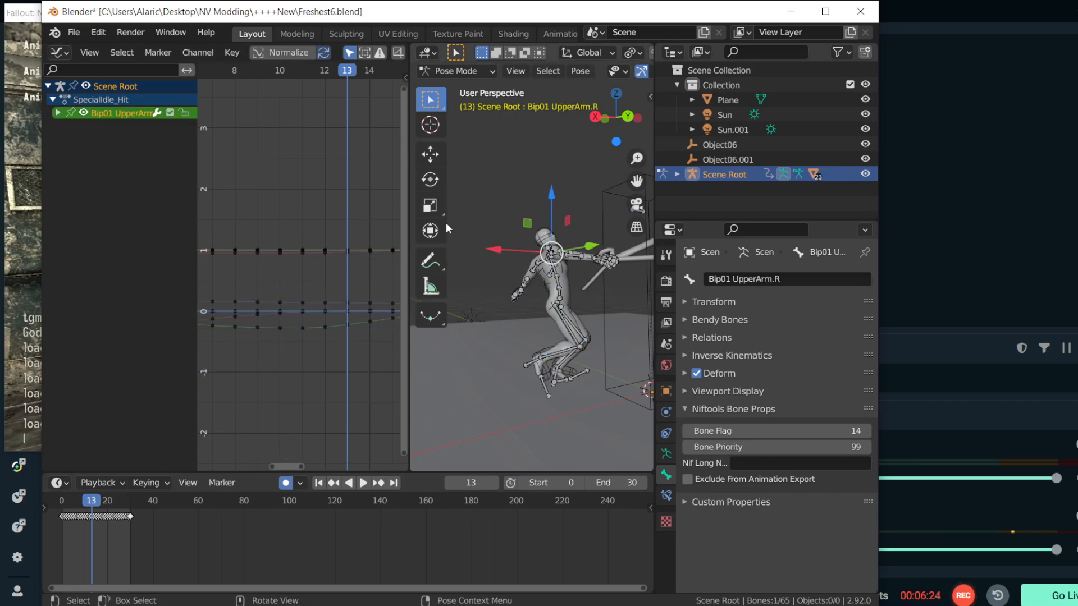
left_click(328, 123)
left_click(350, 52)
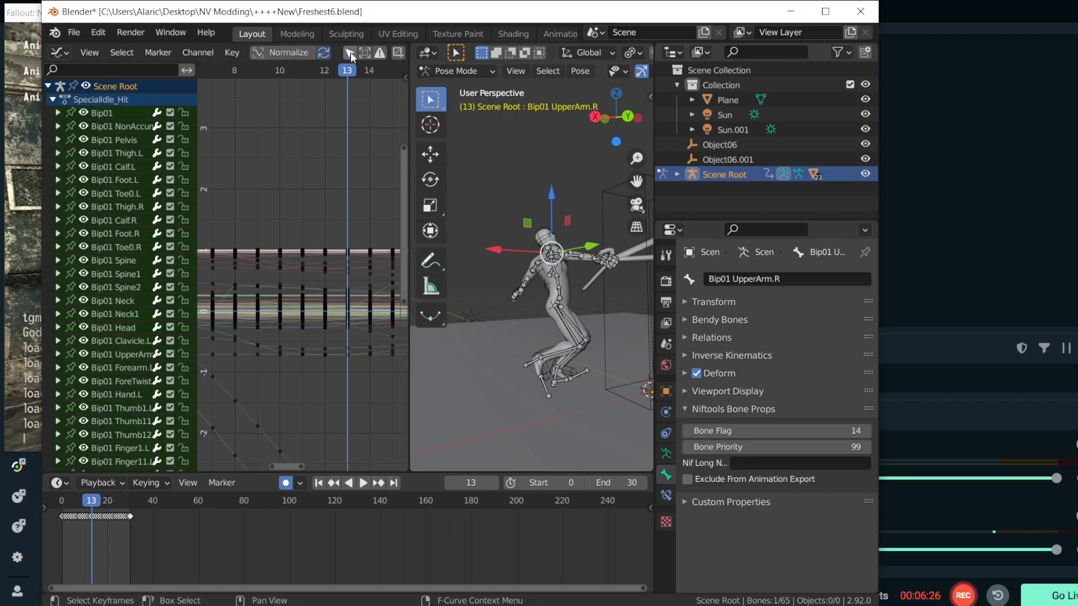
left_click(350, 56)
left_click(350, 56)
left_click(350, 55)
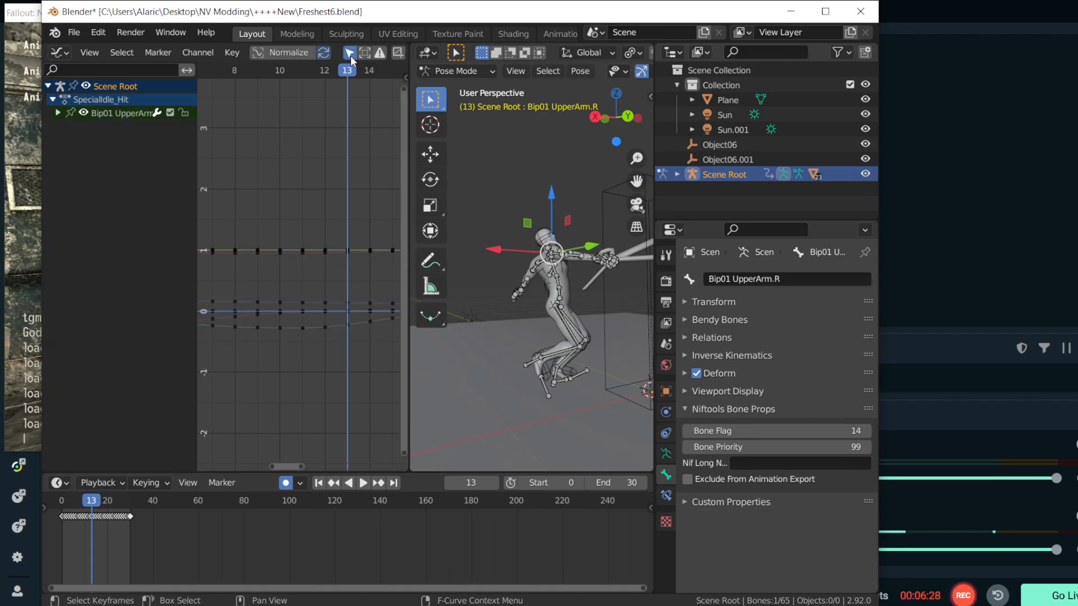
left_click(350, 55)
left_click(350, 56)
left_click(350, 55)
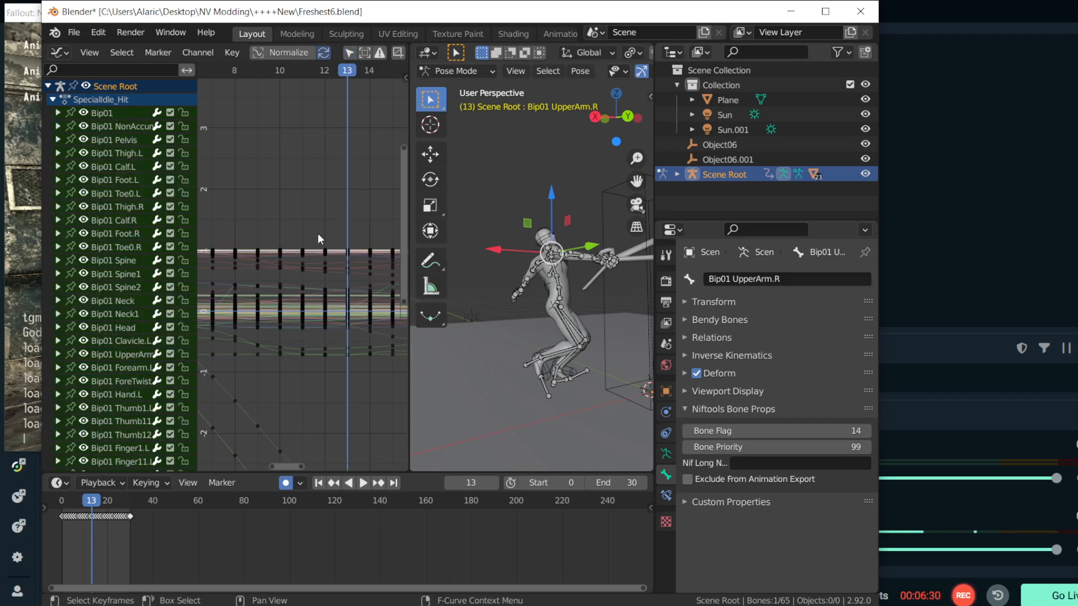
- Select all keyframes across the displayed curves, then reduce the selection to one keyframe at frame 13
left_click(289, 260)
left_click(299, 273)
key("a")
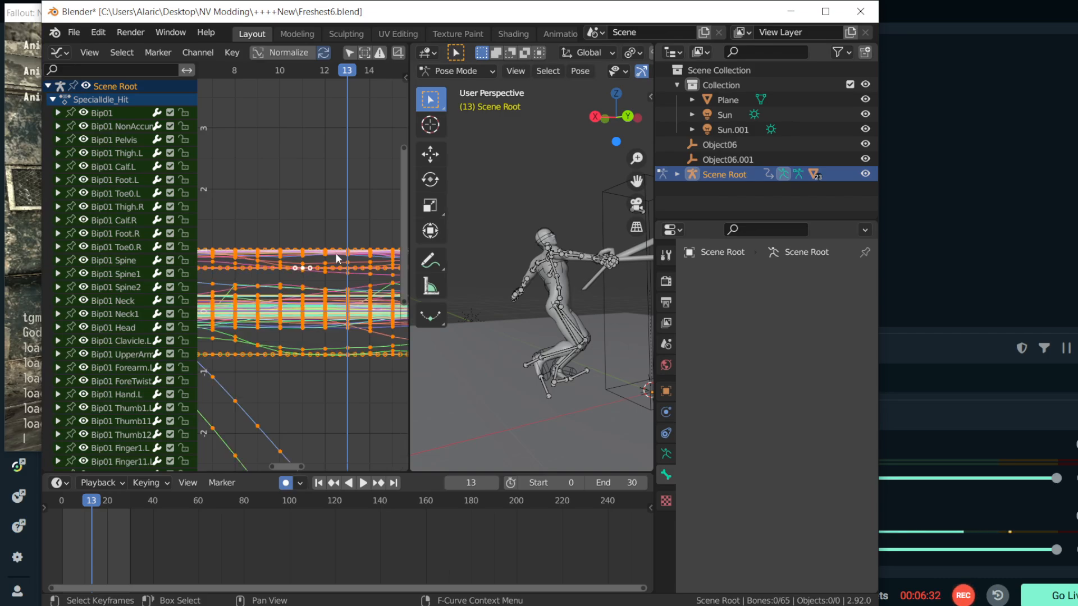
left_click(311, 250)
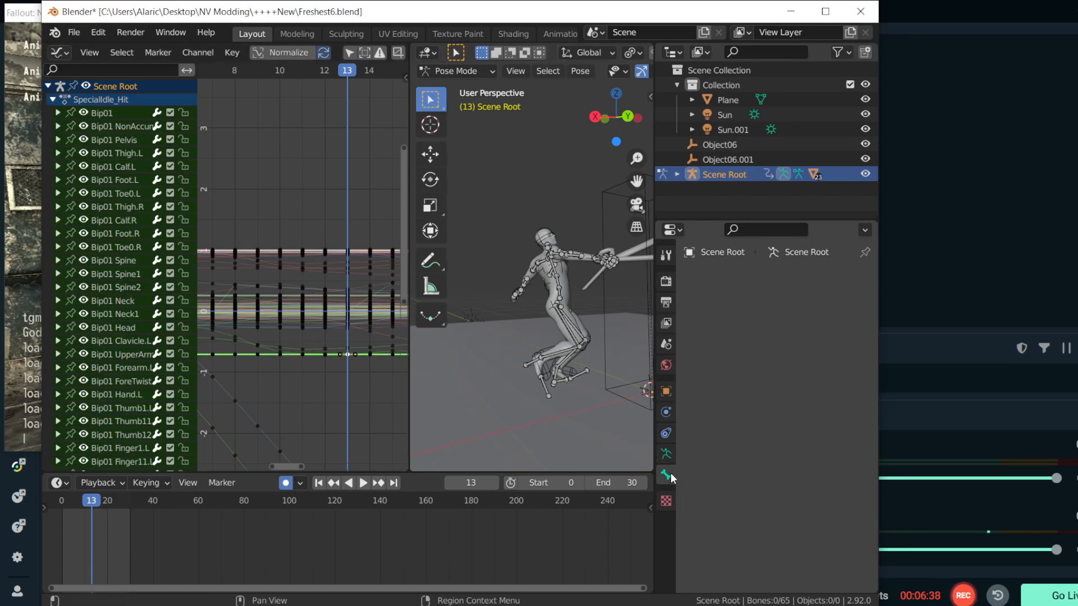
- Select the Bip01 Spine bone and set its Niftools bone priority to 20
left_click(566, 294)
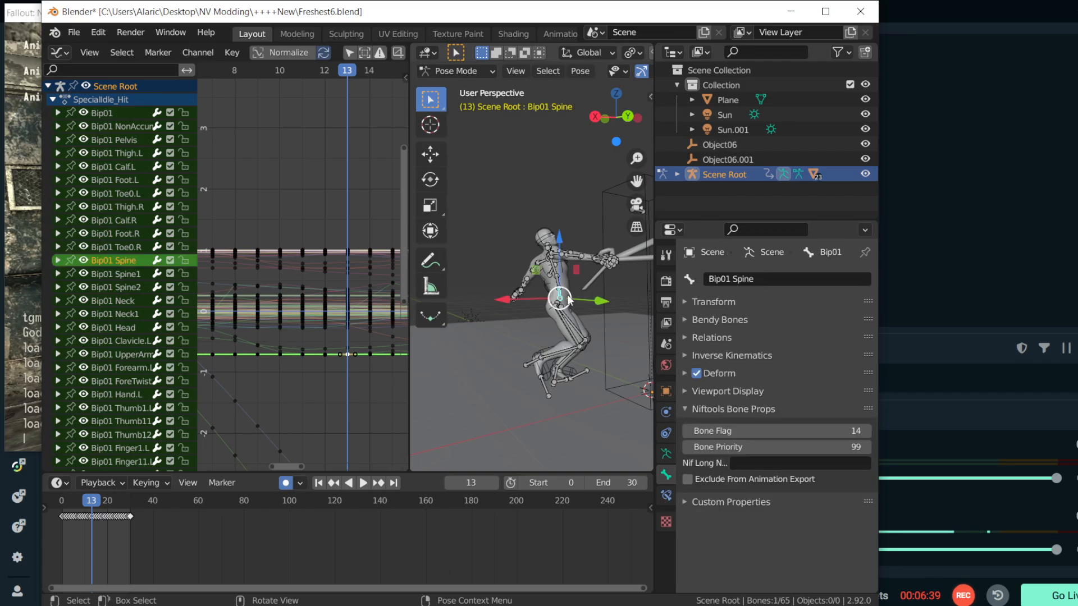
left_click(751, 447)
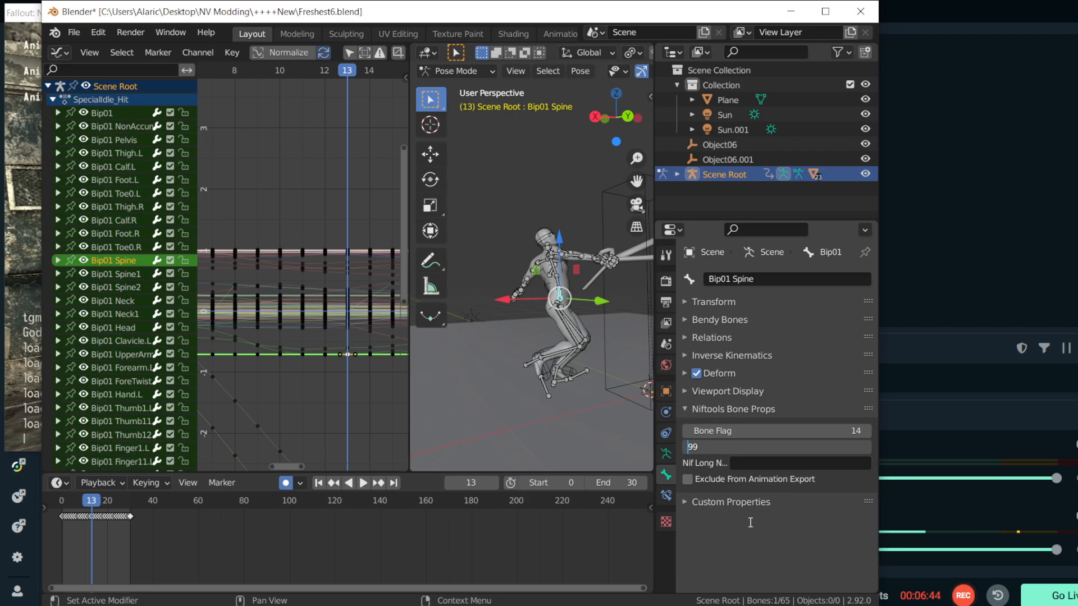
left_click(740, 447)
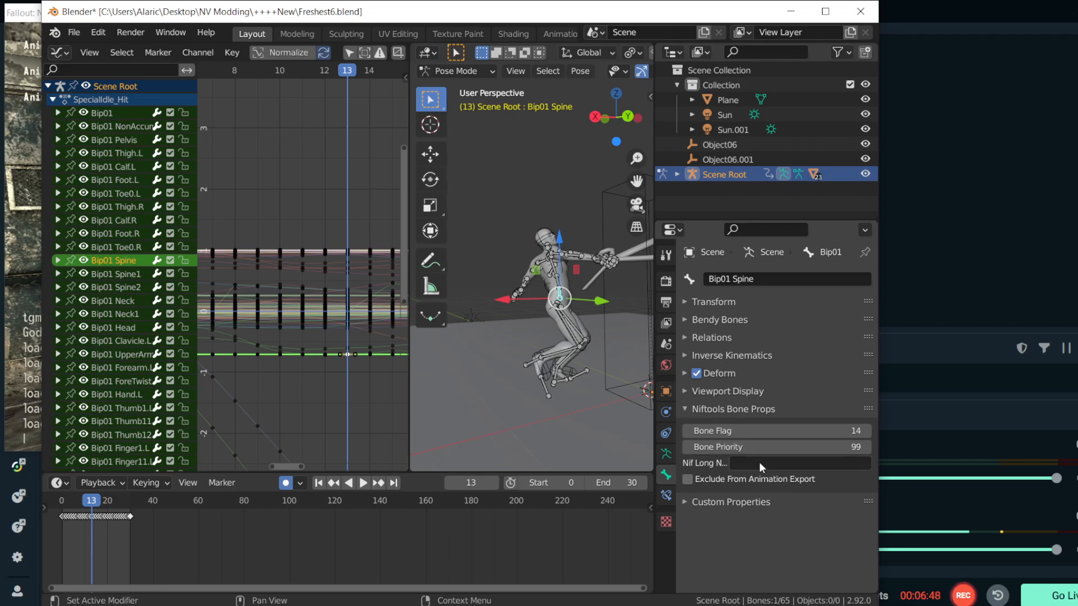
left_click(754, 448)
left_click(762, 444)
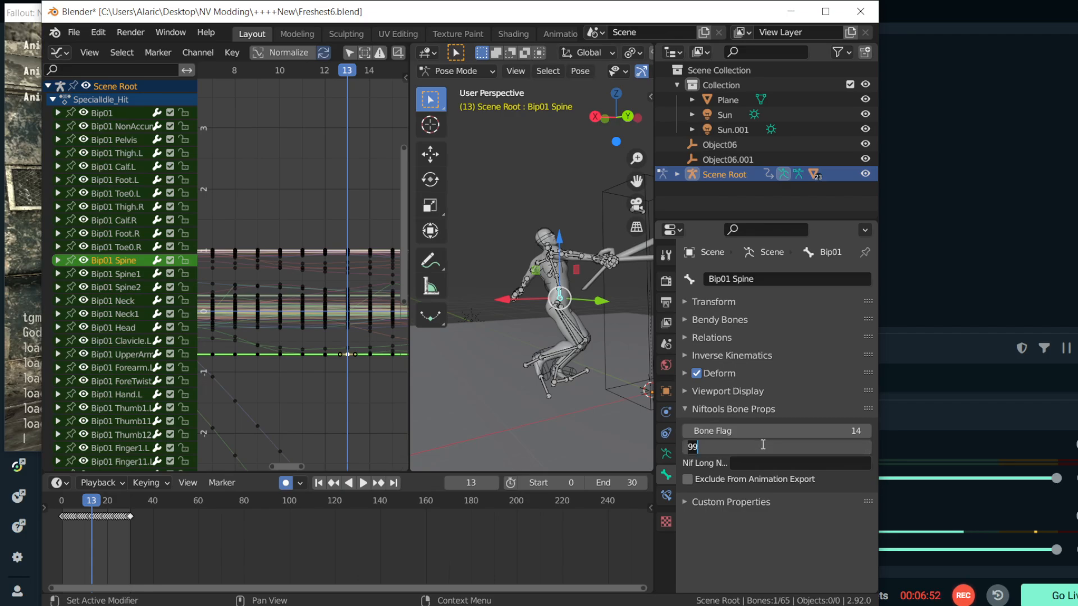
type("20")
key("Return")
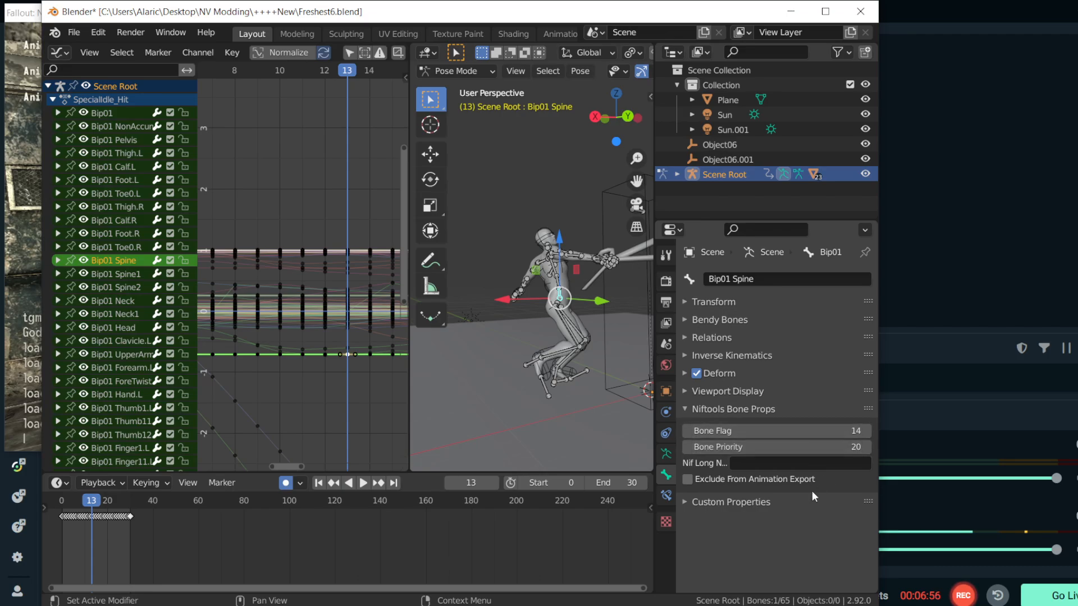
- Set the Bip01 Spine bone priority to 55, then restore it to 99
left_click(764, 450)
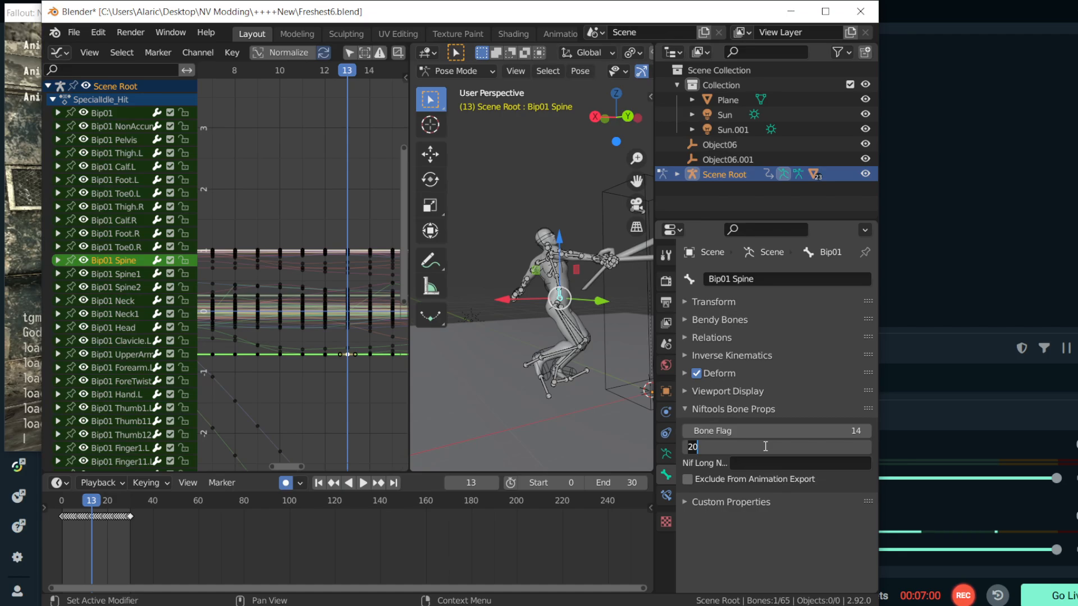
type("55")
key("Return")
left_click(764, 446)
type("99")
key("Return")
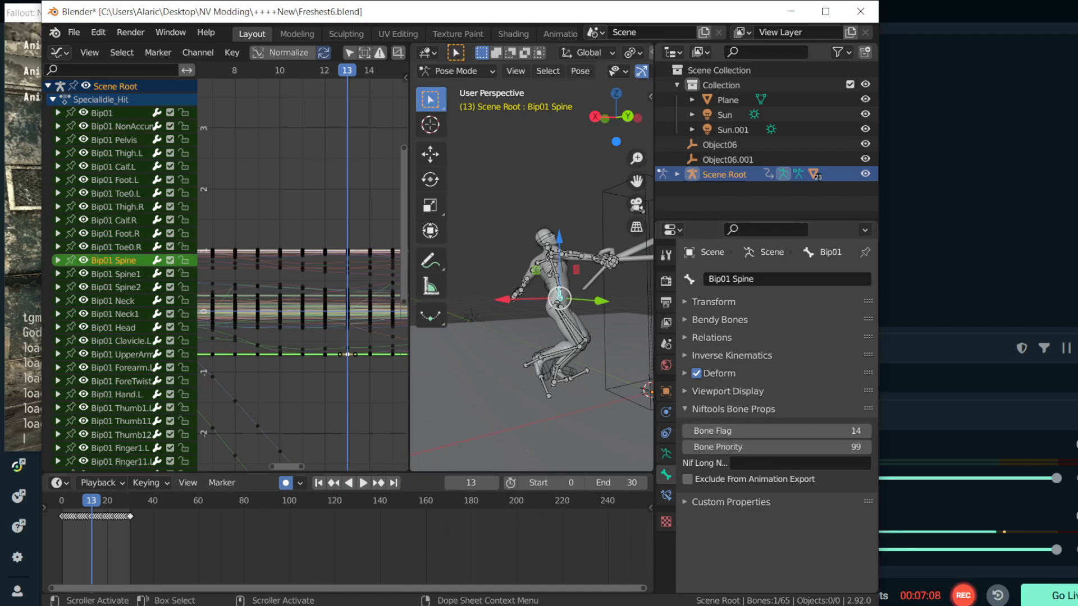
- Switch to the idleanims folder in File Explorer and open mt_hitarmleft in NifSkope
mouse_move(271, 603)
left_click(217, 596)
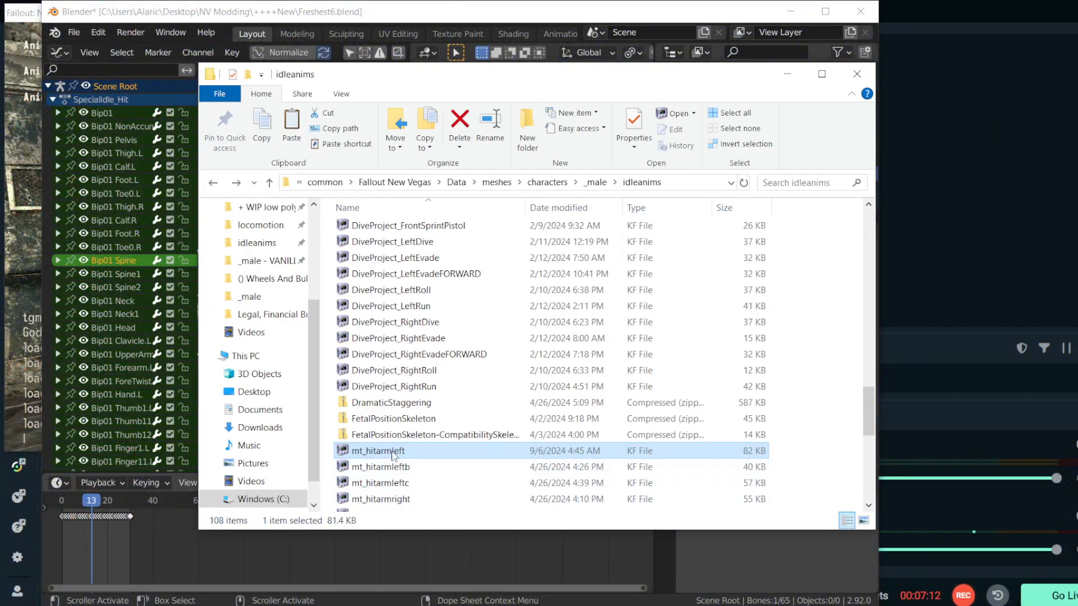
double_click(393, 452)
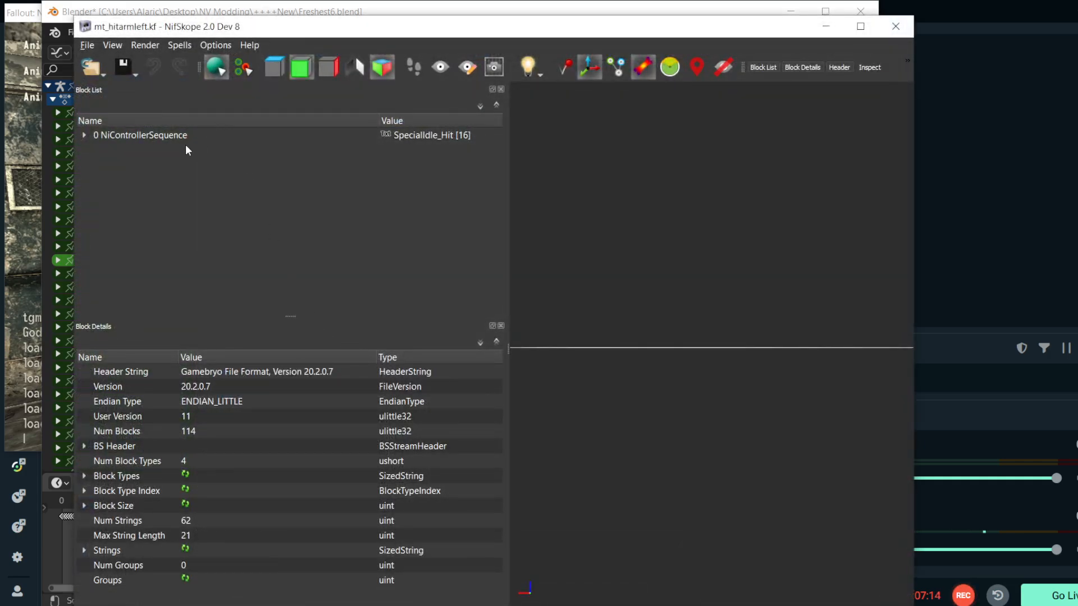
- Examine the priorities of the Bip01 Spine2 and Bip01 L Toe0 controlled blocks in NiControllerSequence, then collapse the block list
left_click(186, 138)
left_click(84, 416)
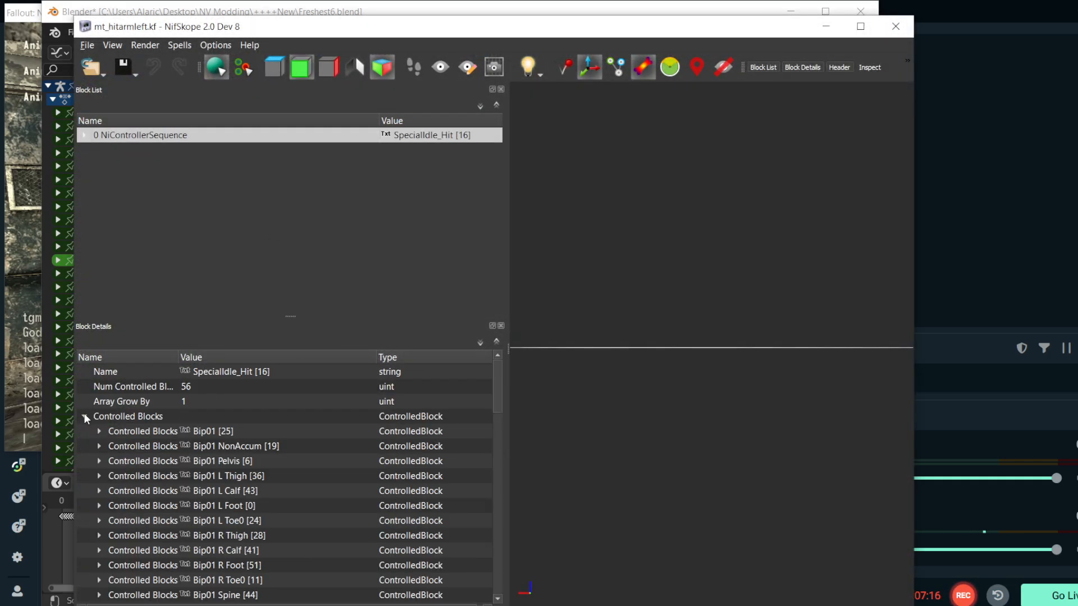
scroll(130, 467, "down", 4)
left_click(99, 447)
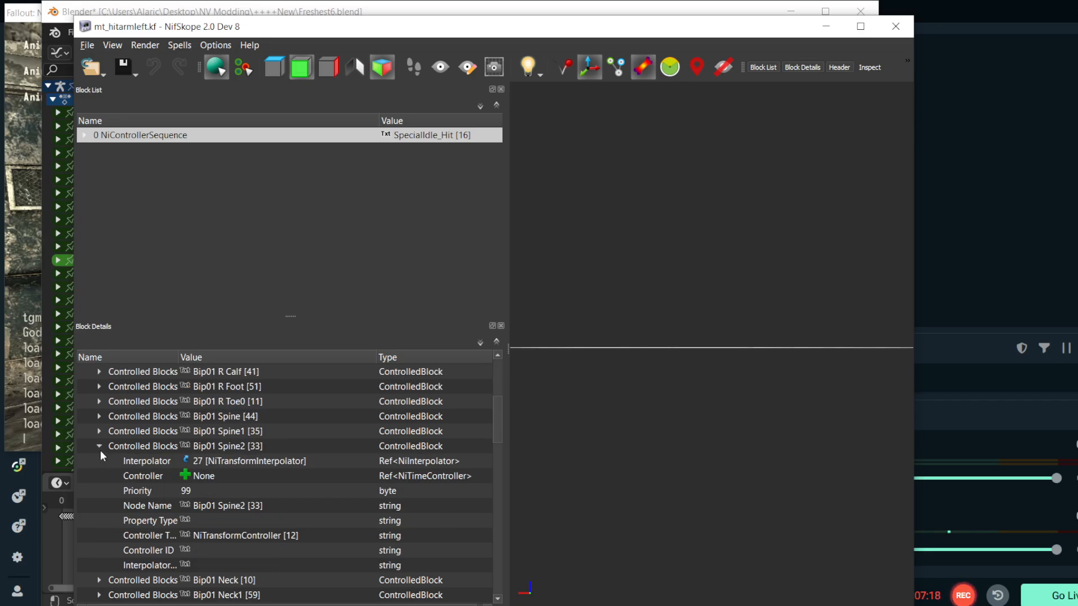
left_click(153, 489)
scroll(106, 449, "up", 4)
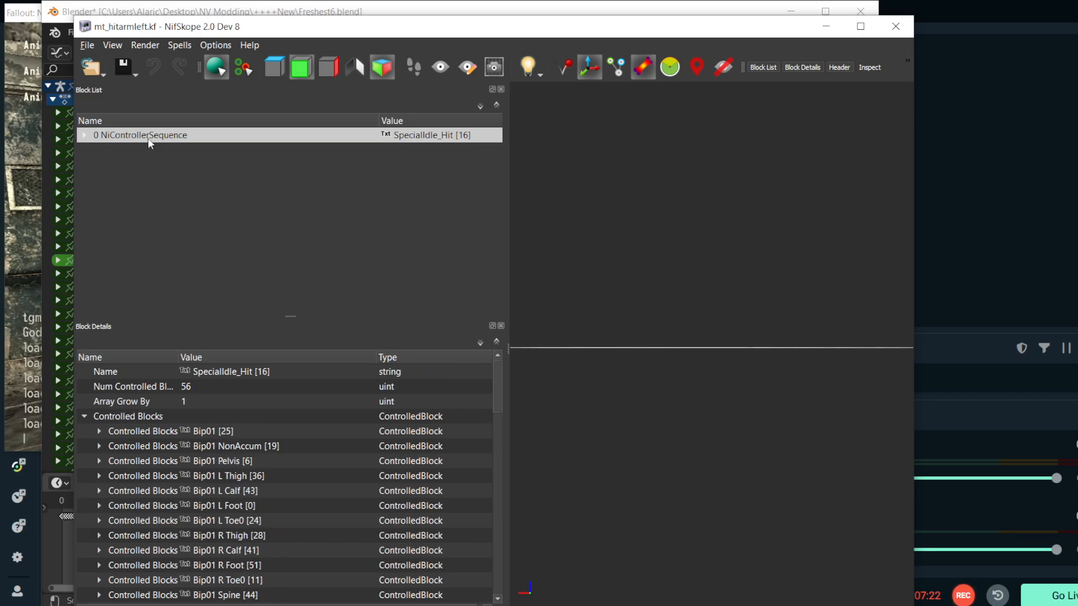
left_click(106, 418)
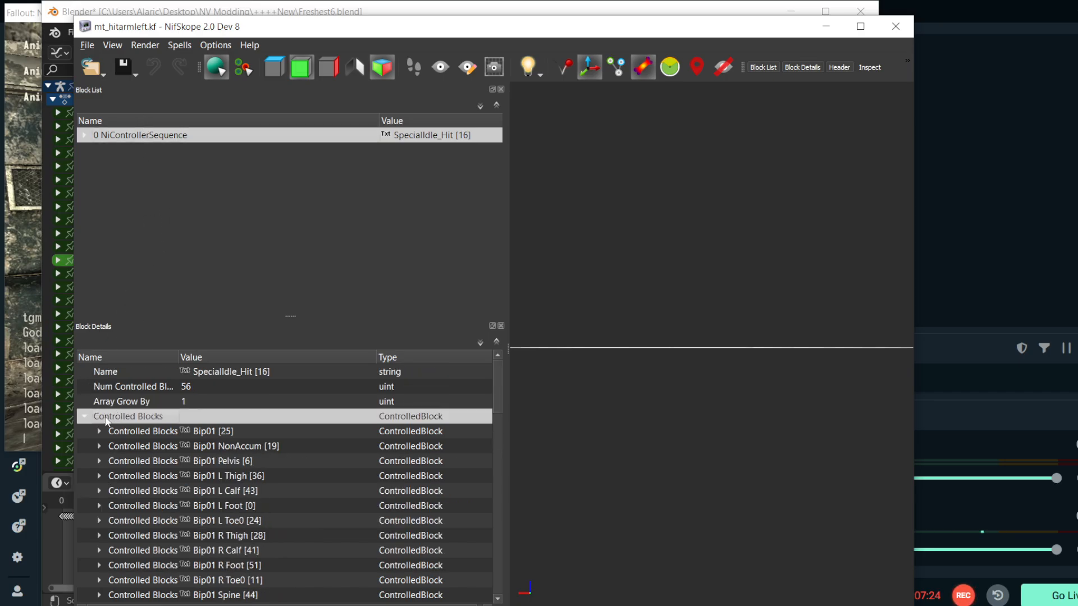
left_click(106, 522)
left_click(147, 536)
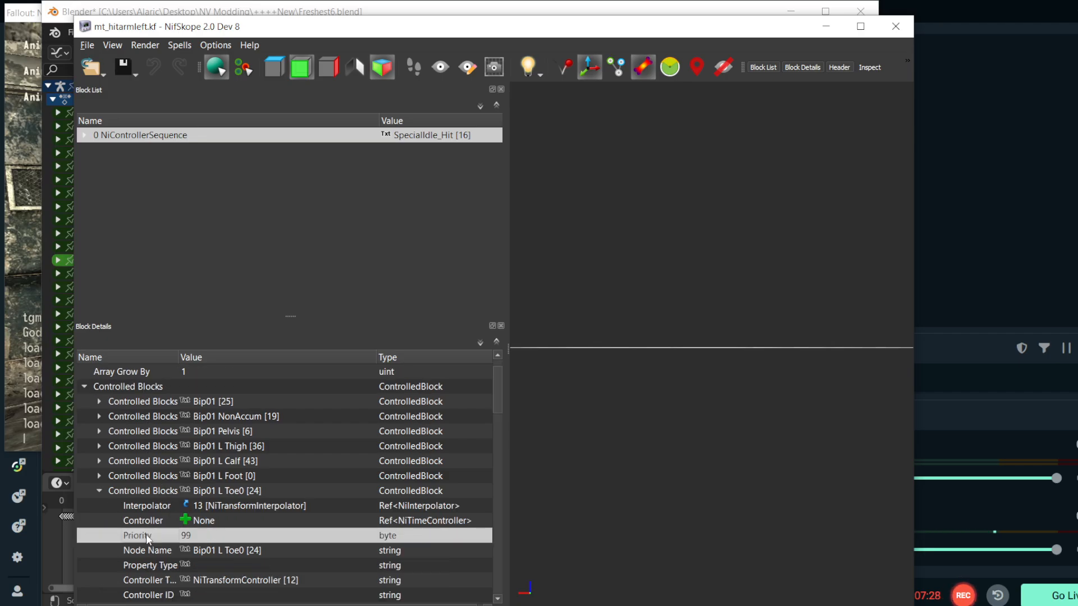
left_click(99, 475)
left_click(84, 402)
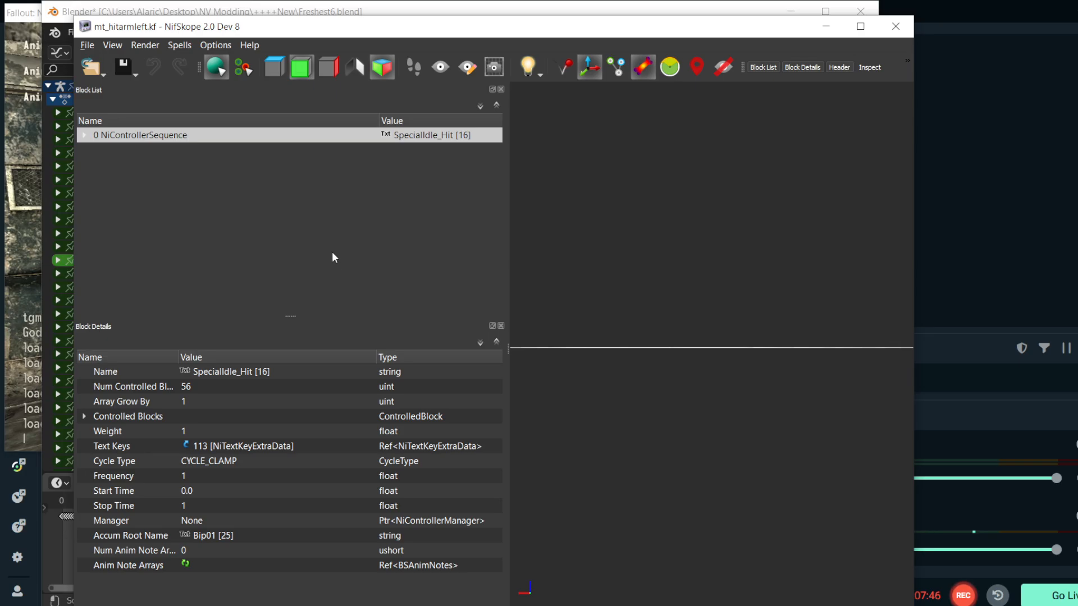
- Expand NiControllerSequence, inspect the last three text keys of its NiTextKeyExtraData block, and close NifSkope
left_click(86, 137)
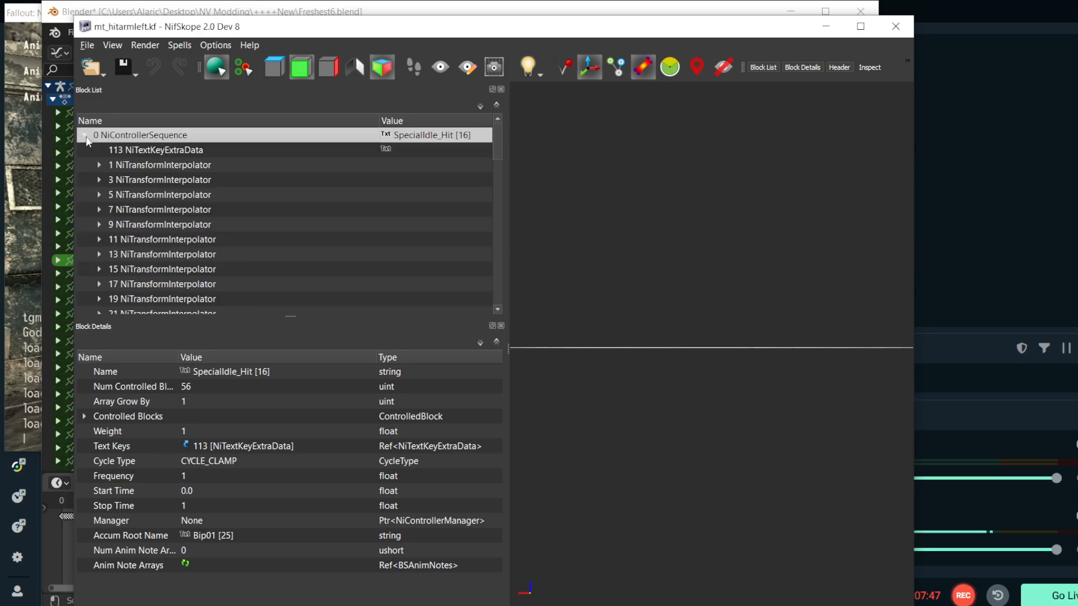
left_click(135, 150)
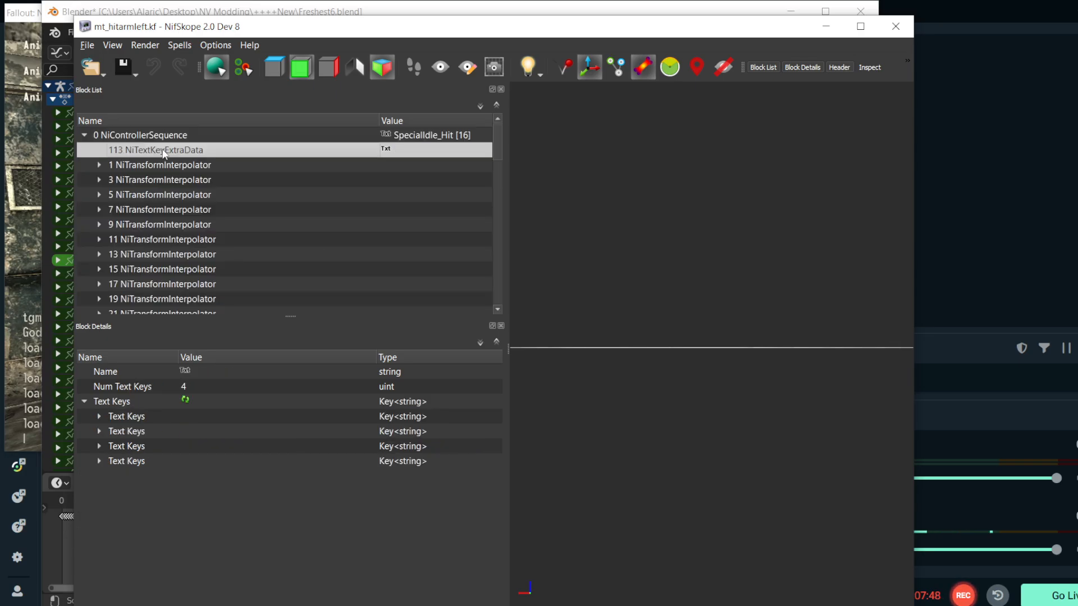
left_click(99, 461)
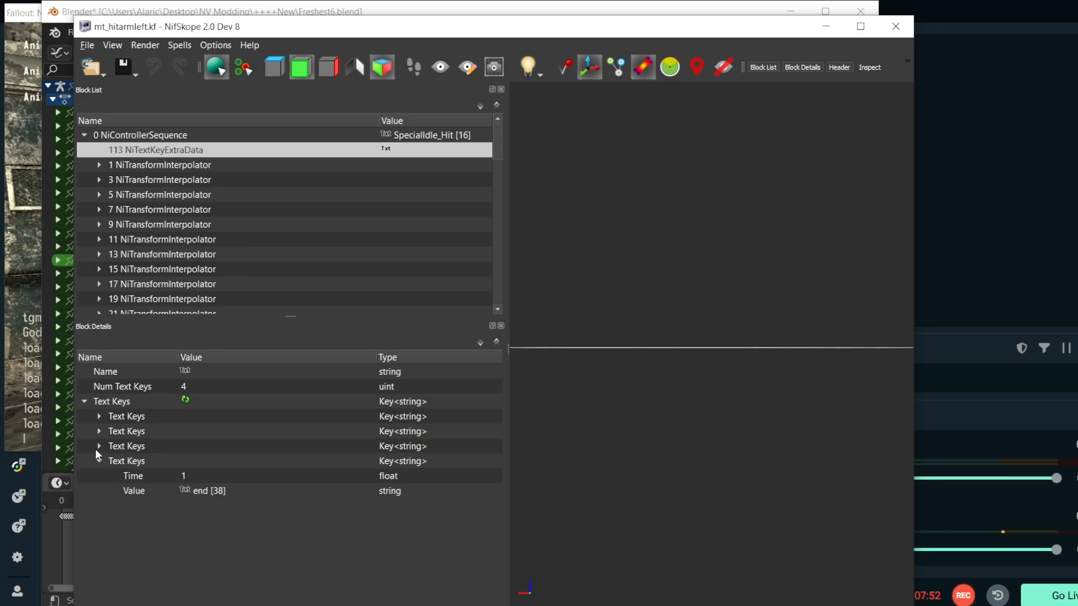
left_click(98, 447)
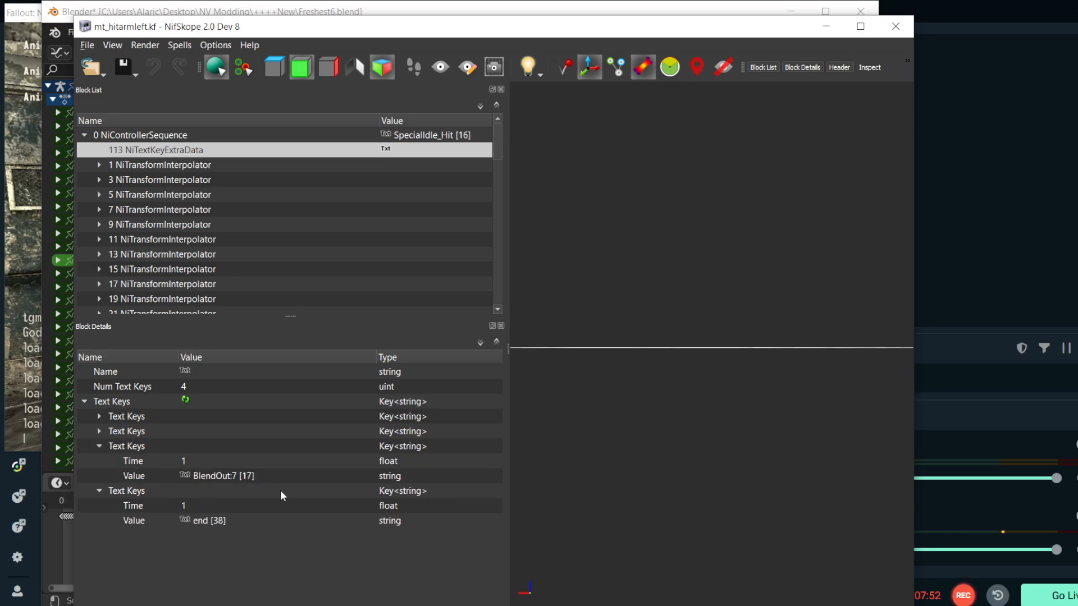
left_click(100, 429)
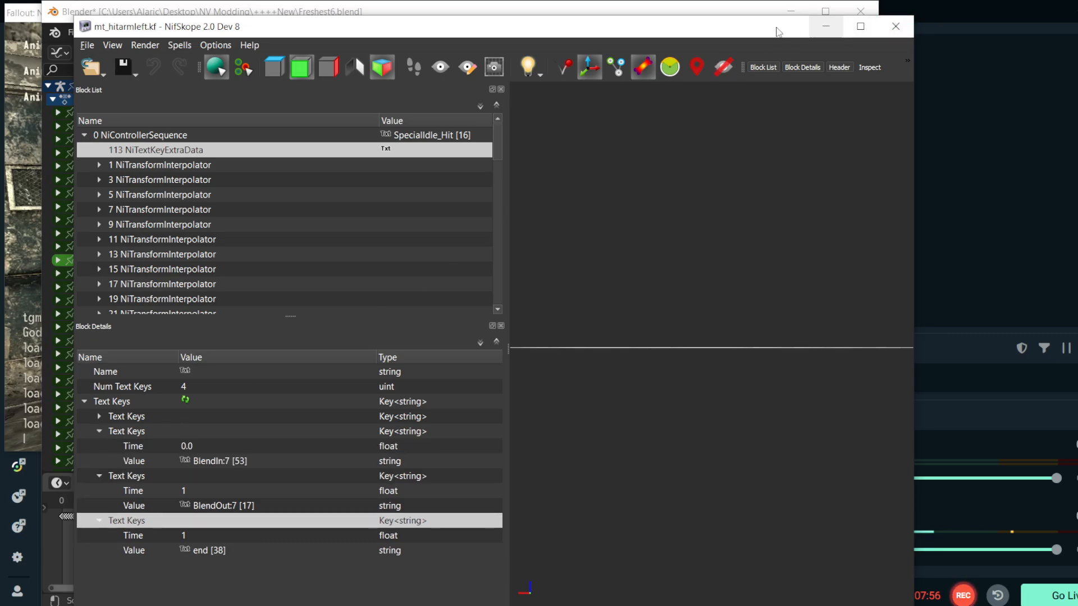
left_click_drag(777, 28, 736, 84)
left_click(843, 85)
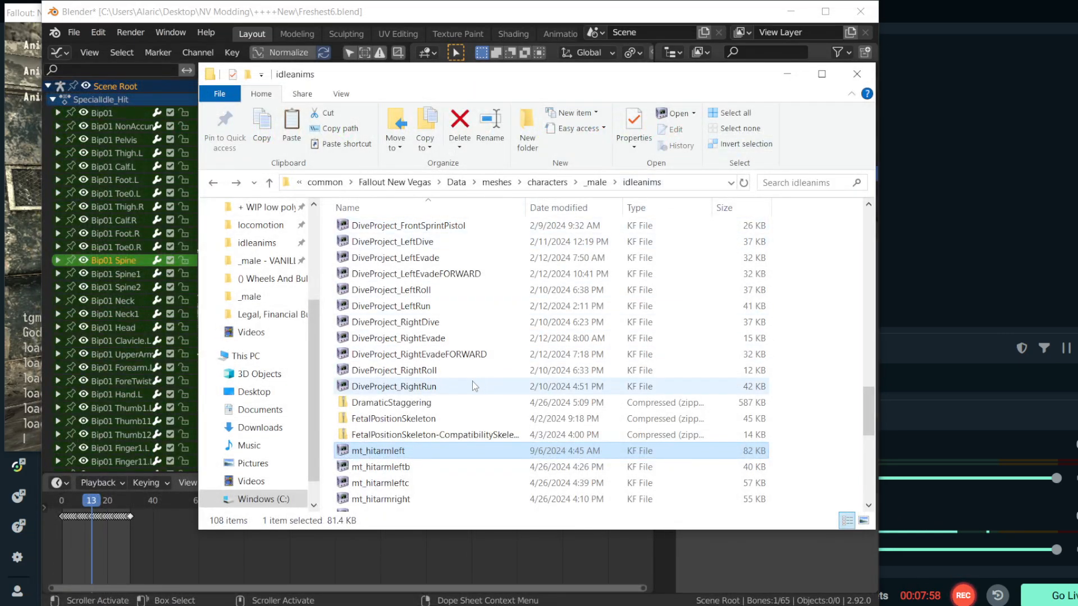
- Find BetaAnim_DownwardChop in the idleanims folder and open it in NifSkope
scroll(431, 354, "up", 10)
scroll(431, 354, "up", 7)
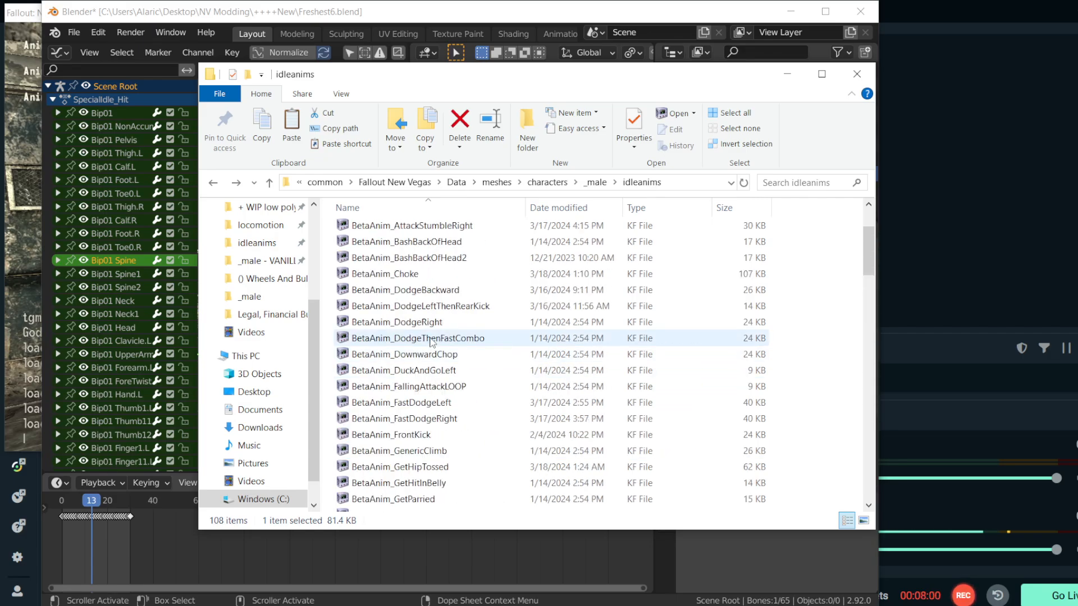
scroll(422, 275, "up", 2)
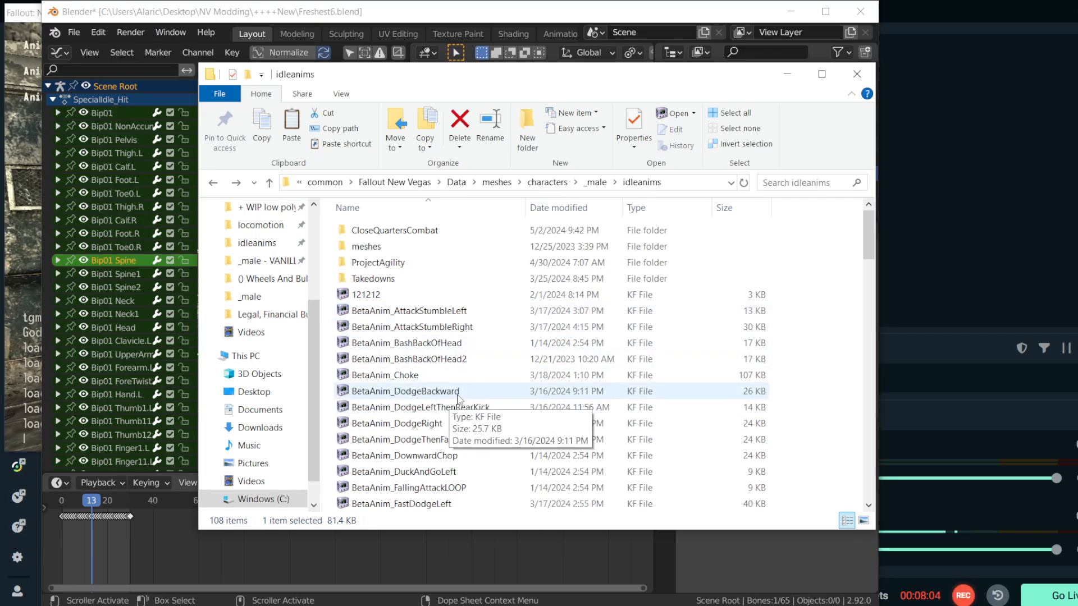
double_click(426, 456)
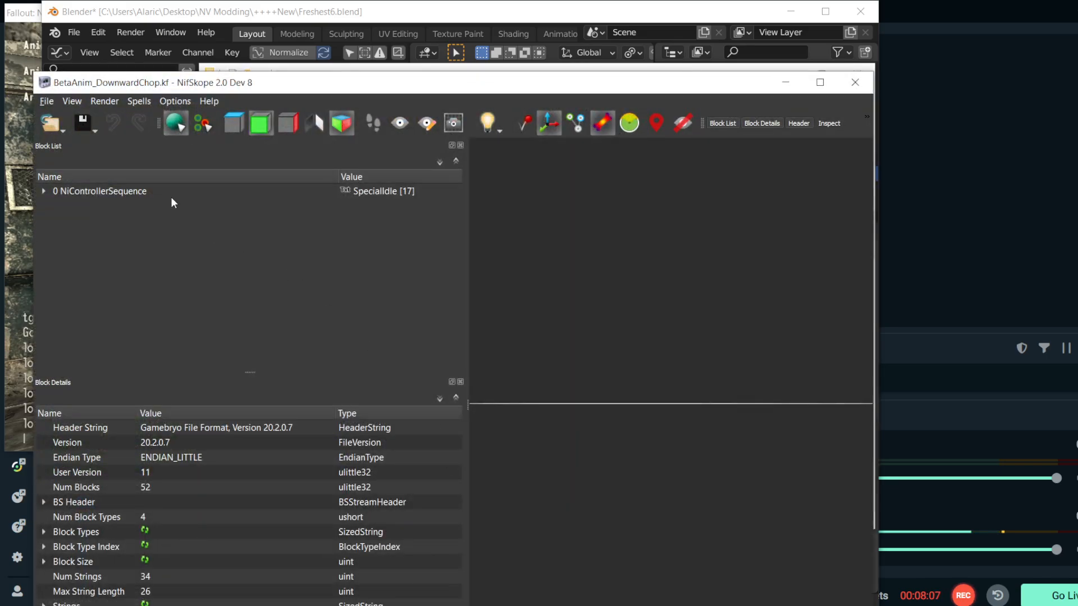
- Expand NiControllerSequence and inspect the time and sound value of the last text key in its NiTextKeyExtraData block
left_click(163, 193)
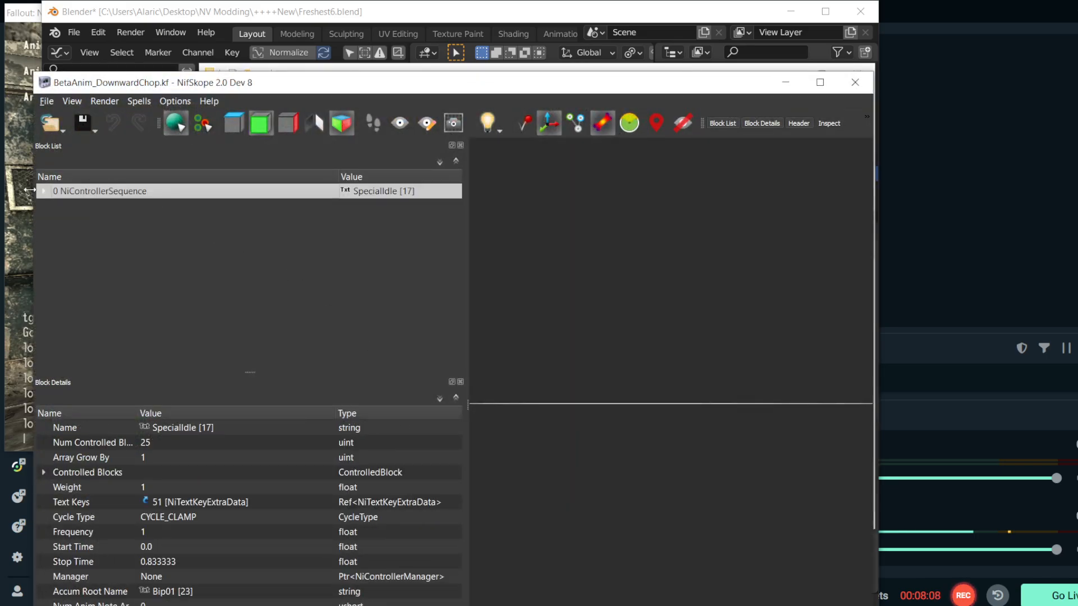
left_click(43, 191)
left_click(108, 204)
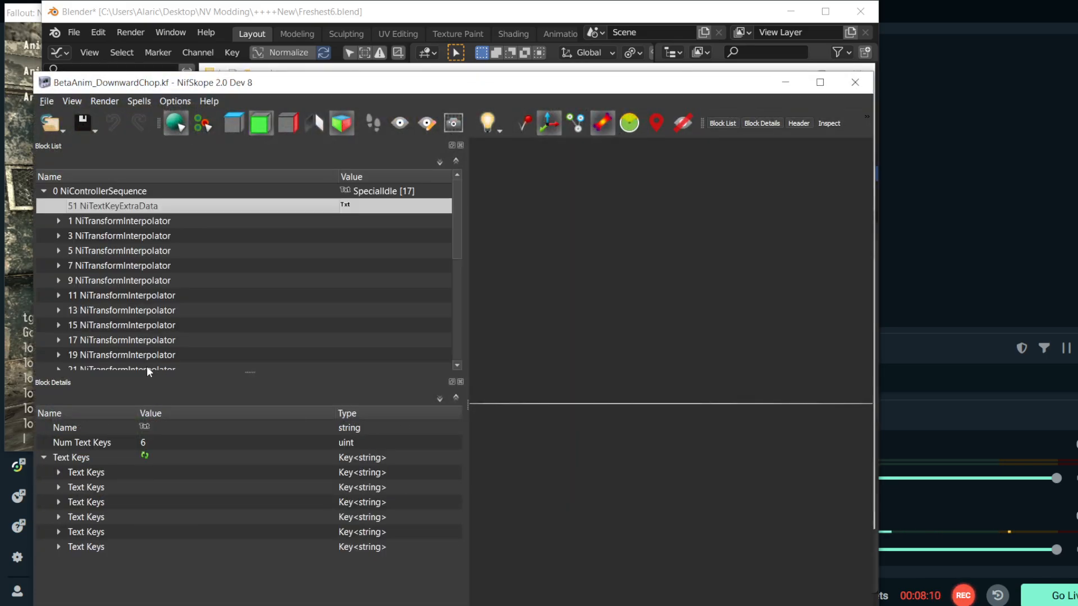
left_click(60, 547)
left_click(58, 532)
left_click(58, 532)
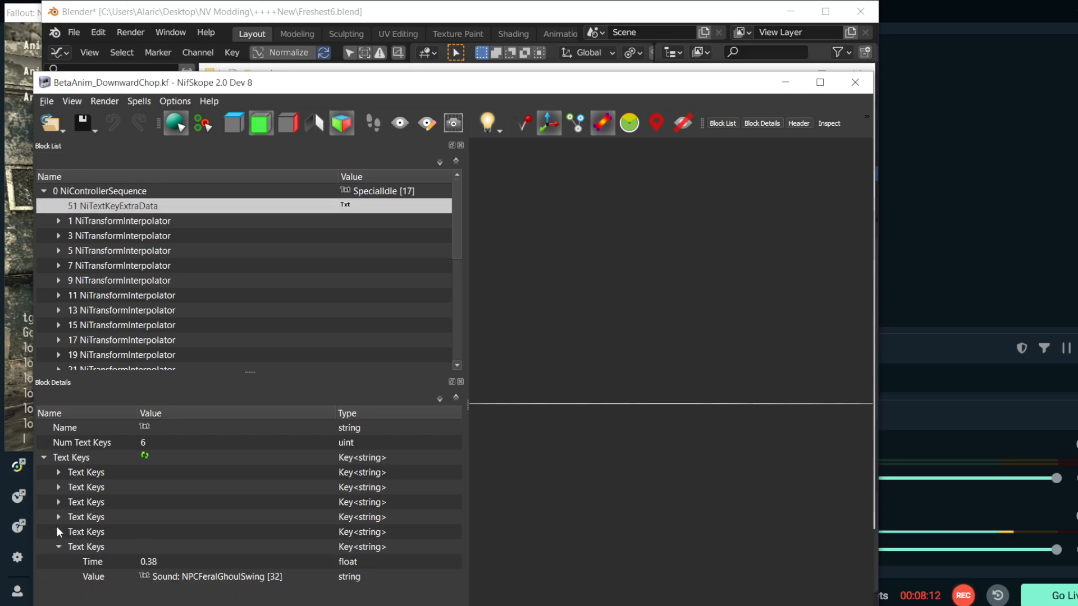
left_click(214, 562)
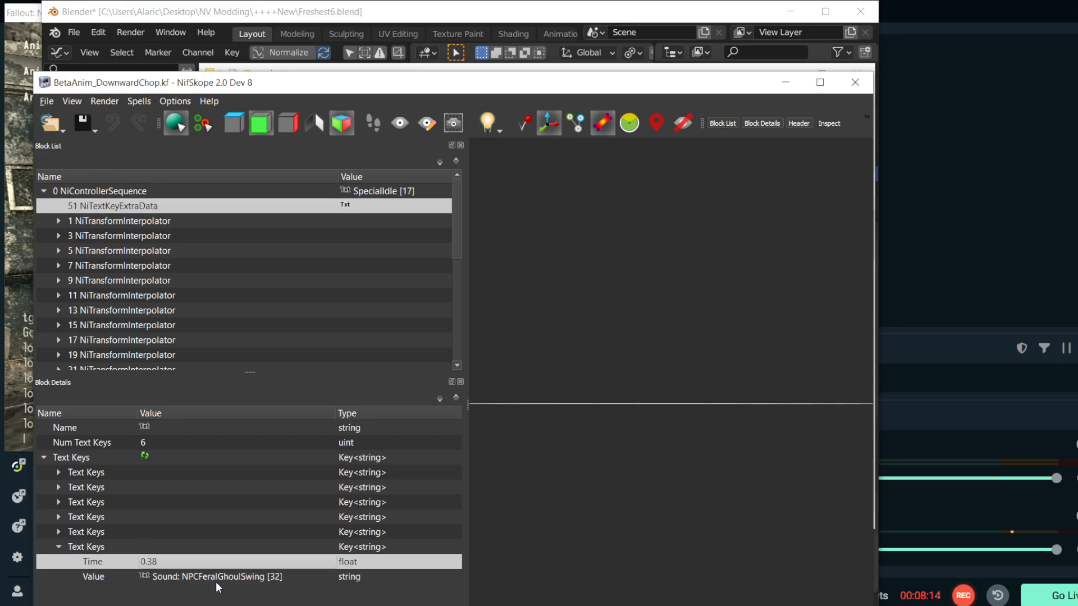
left_click(202, 578)
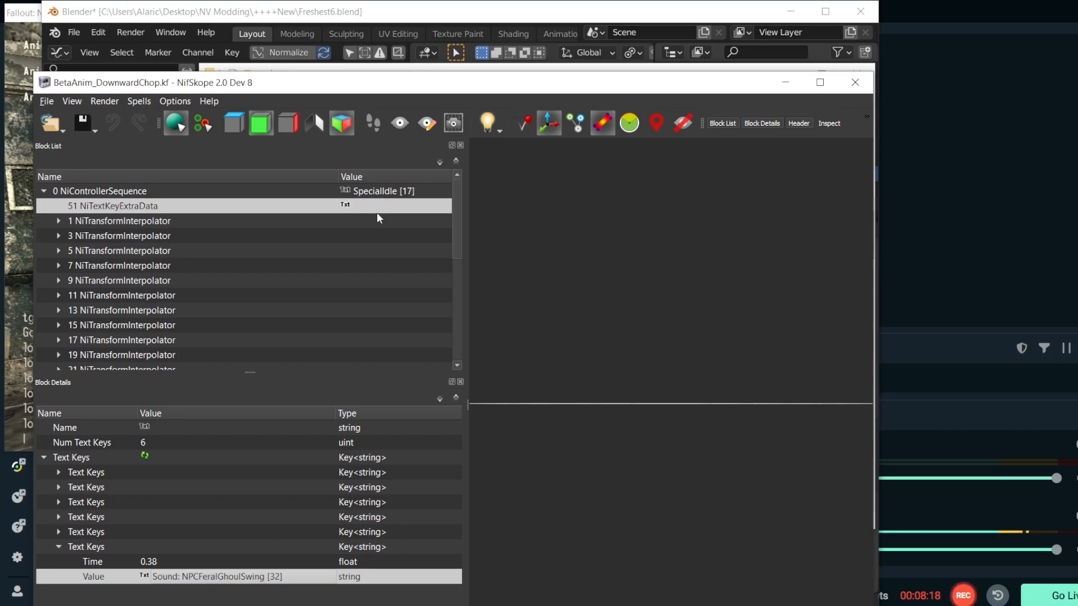
left_click_drag(372, 74, 441, 72)
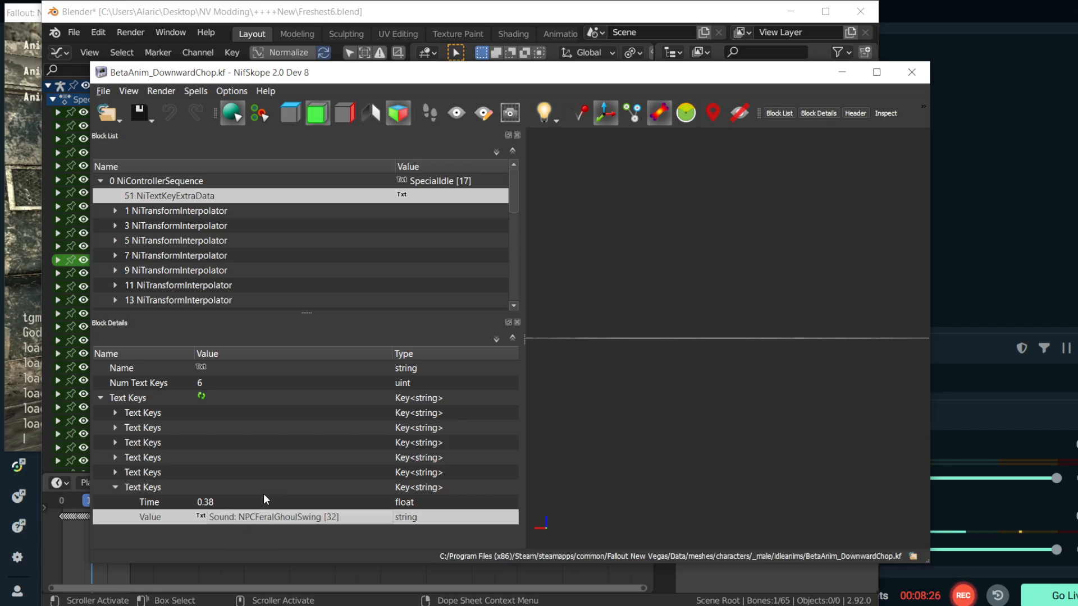
- Switch to Blender, view the character's upper body closely, and compare the bone priorities of Bip01 Neck and Bip01 Neck1
left_click(635, 12)
scroll(579, 261, "up", 4)
middle_click_drag(579, 261, 426, 312)
left_click(523, 251)
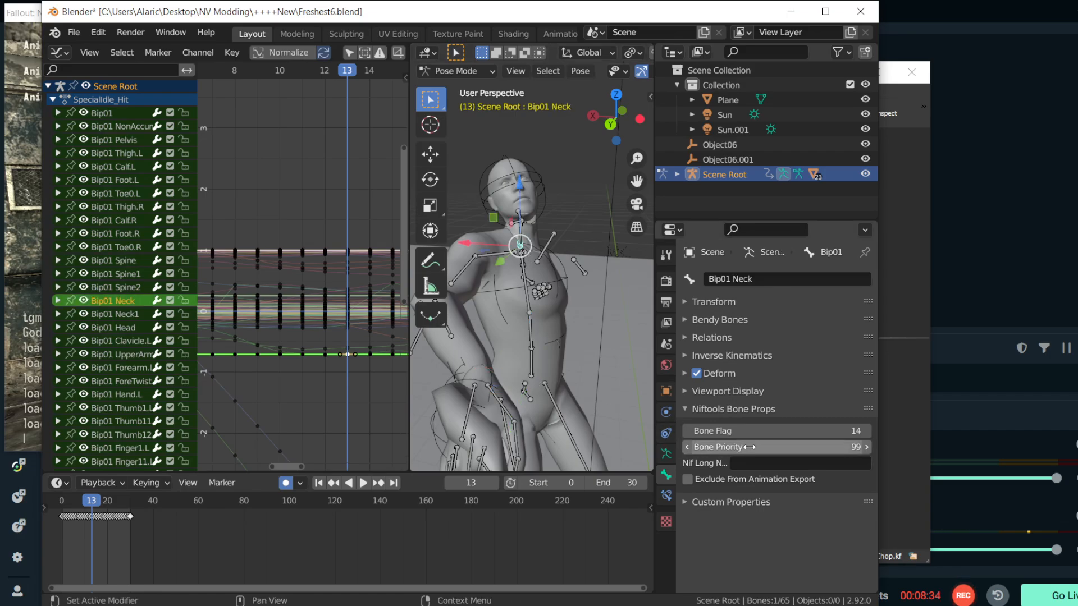
left_click(520, 247)
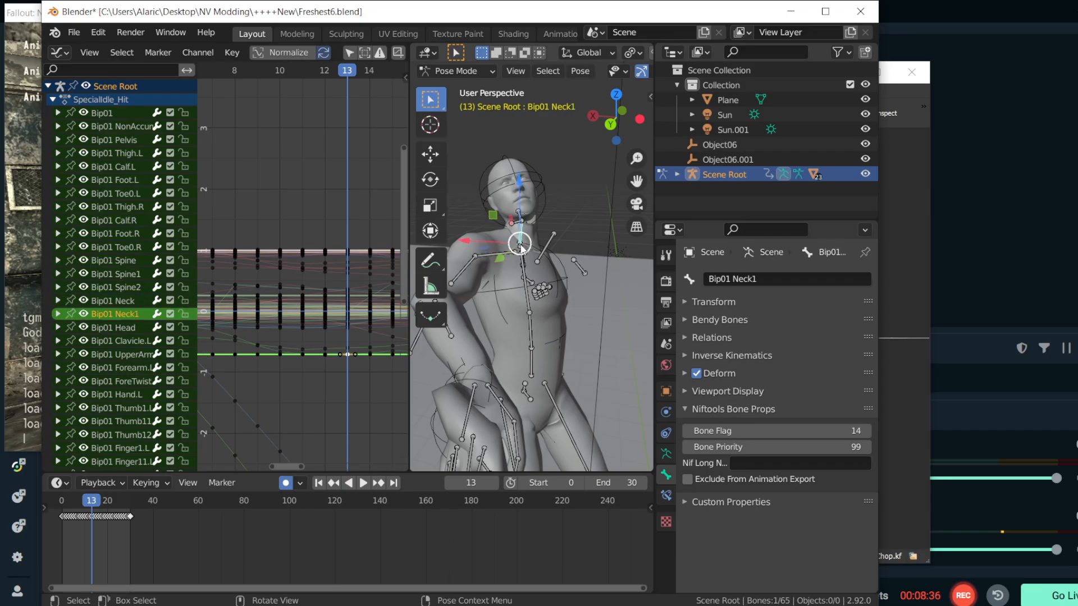
left_click(521, 247)
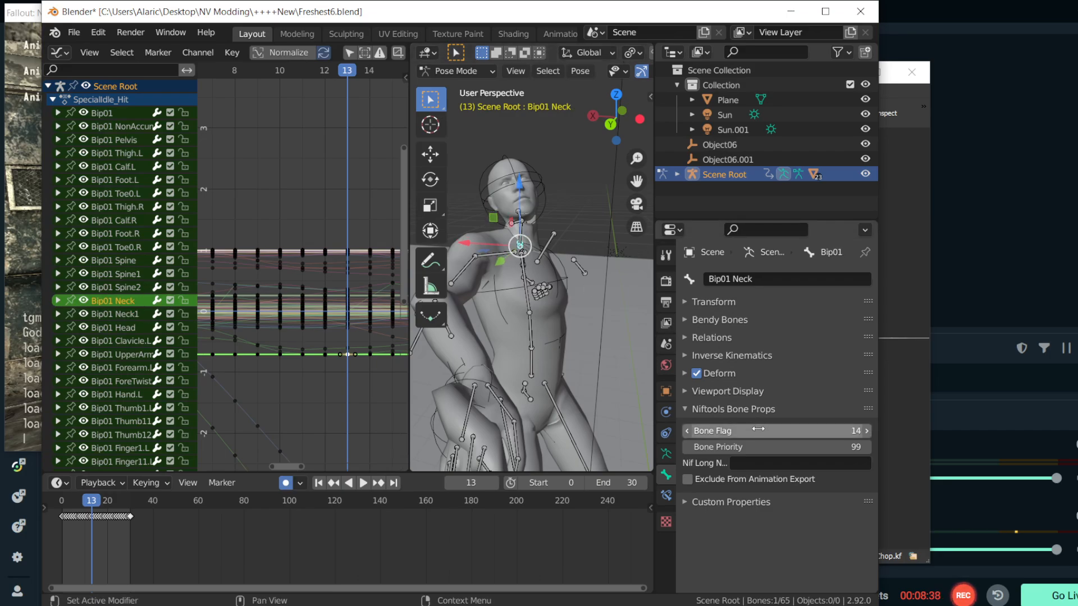
left_click(520, 247)
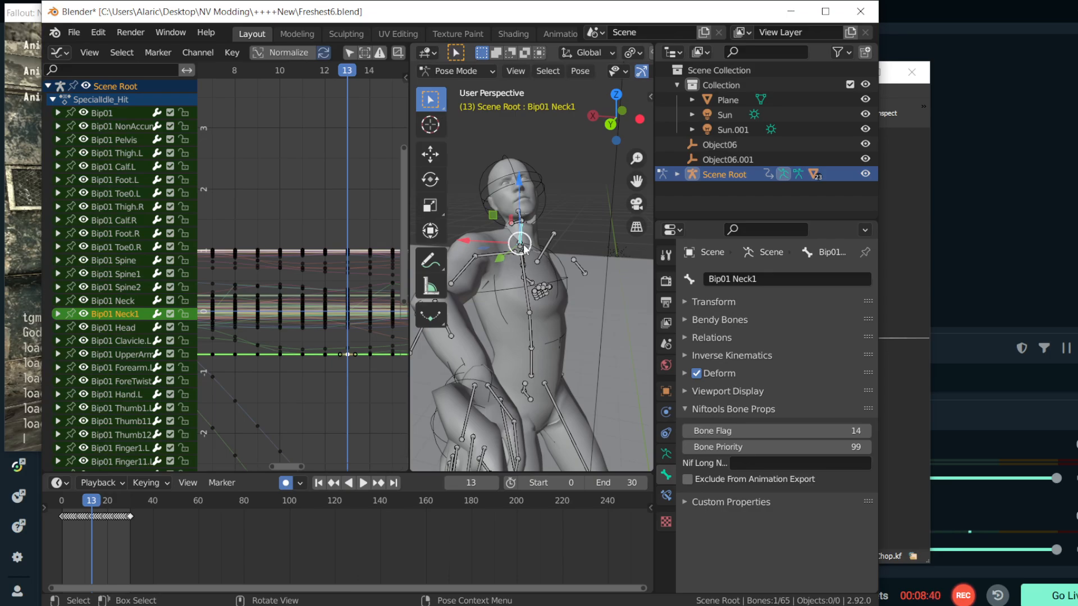
left_click(521, 247)
left_click(520, 247)
left_click(523, 232)
left_click(521, 247)
left_click(520, 246)
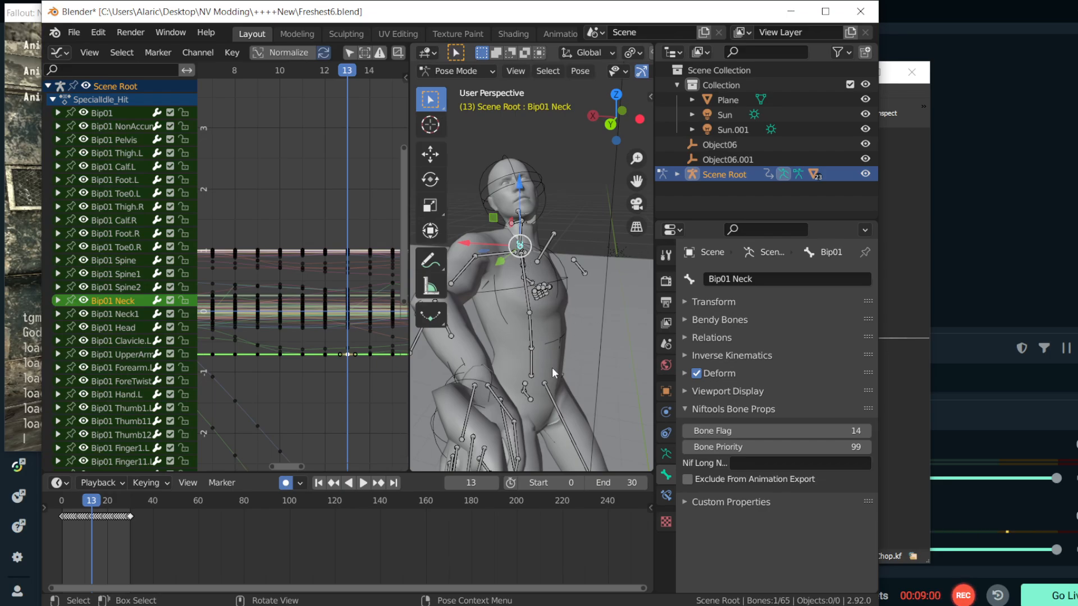
- Check the bone priorities along the spine, from Bip01 Spine up to Bip01 Spine2
left_click(531, 363)
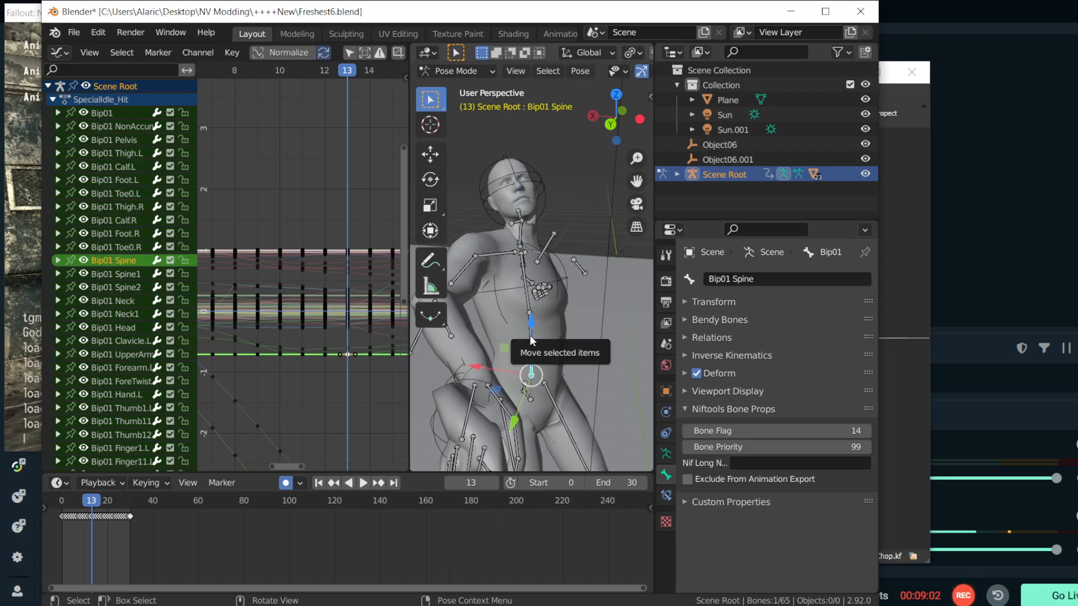
left_click(533, 292)
left_click(523, 302)
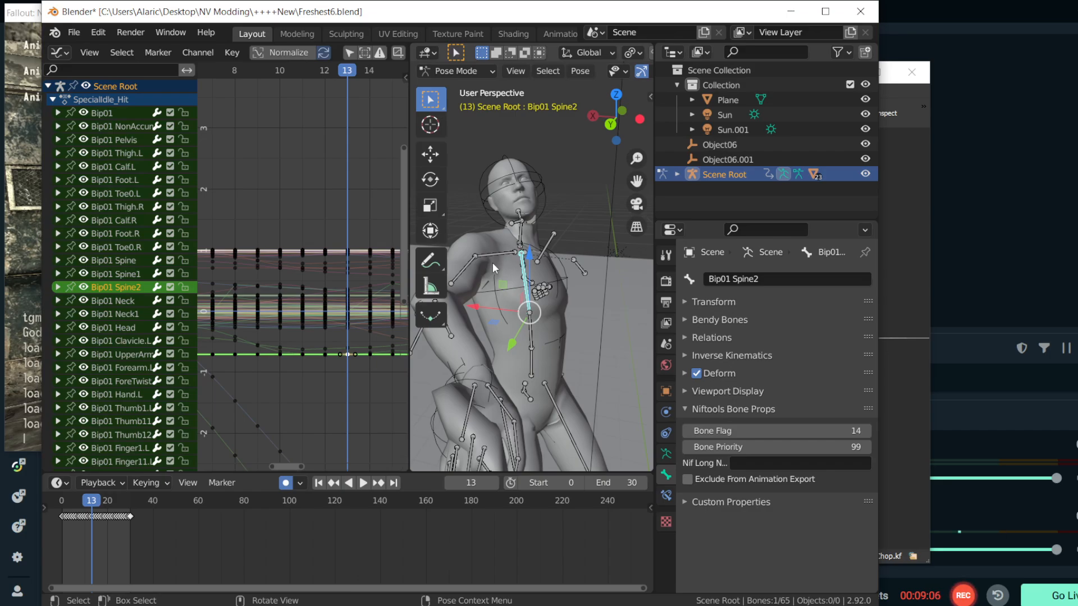
- Alternate the selection between the overlapping Bip01 Neck and Bip01 Neck1 bones to examine them, ending on Bip01 Neck1
left_click(521, 248)
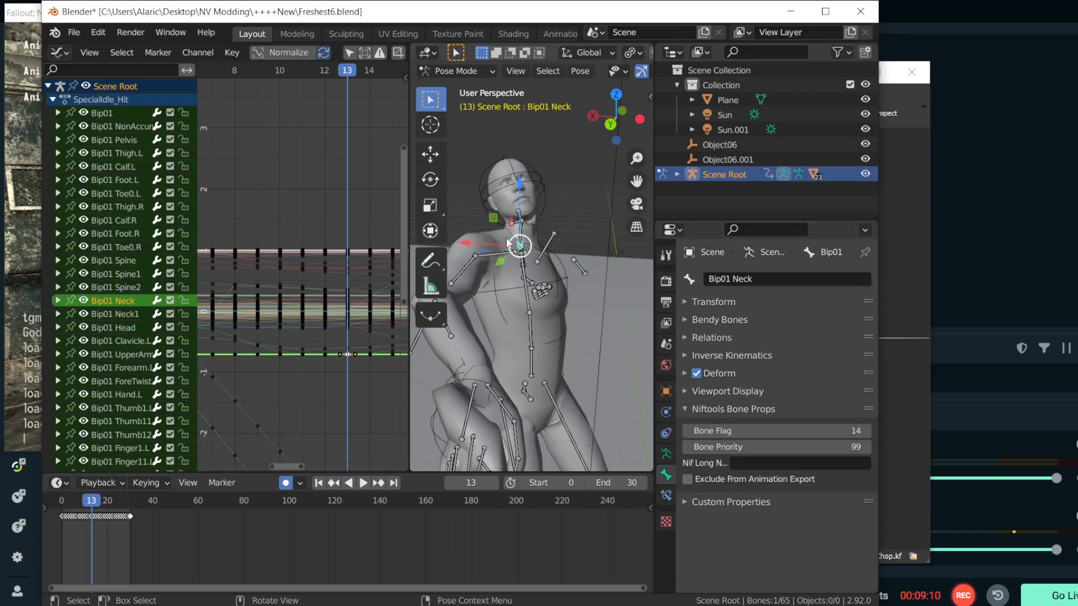
left_click(519, 247)
left_click(520, 247)
left_click(520, 248)
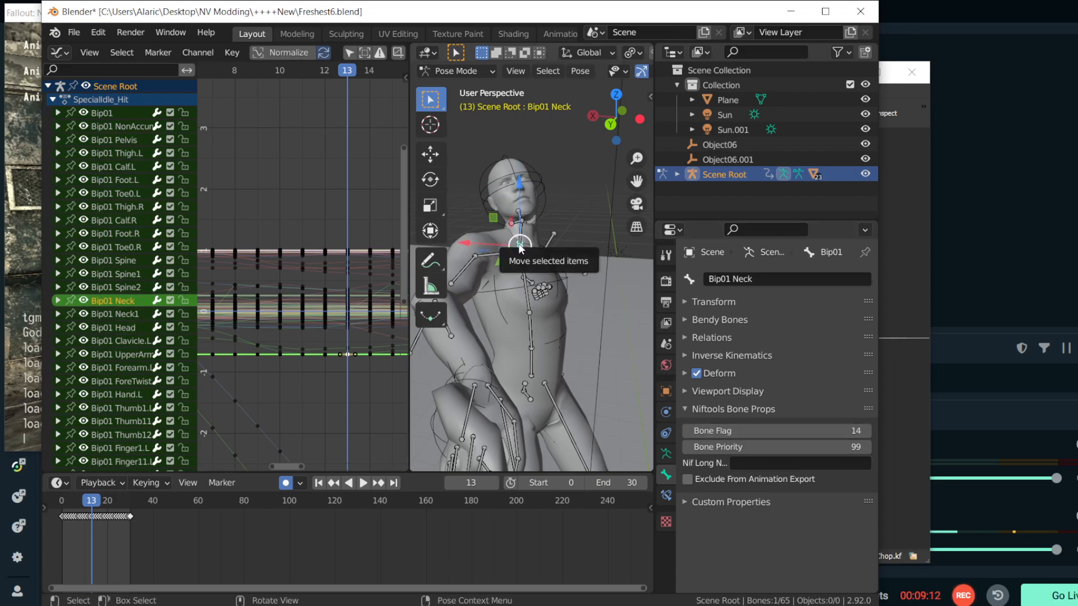
left_click(520, 246)
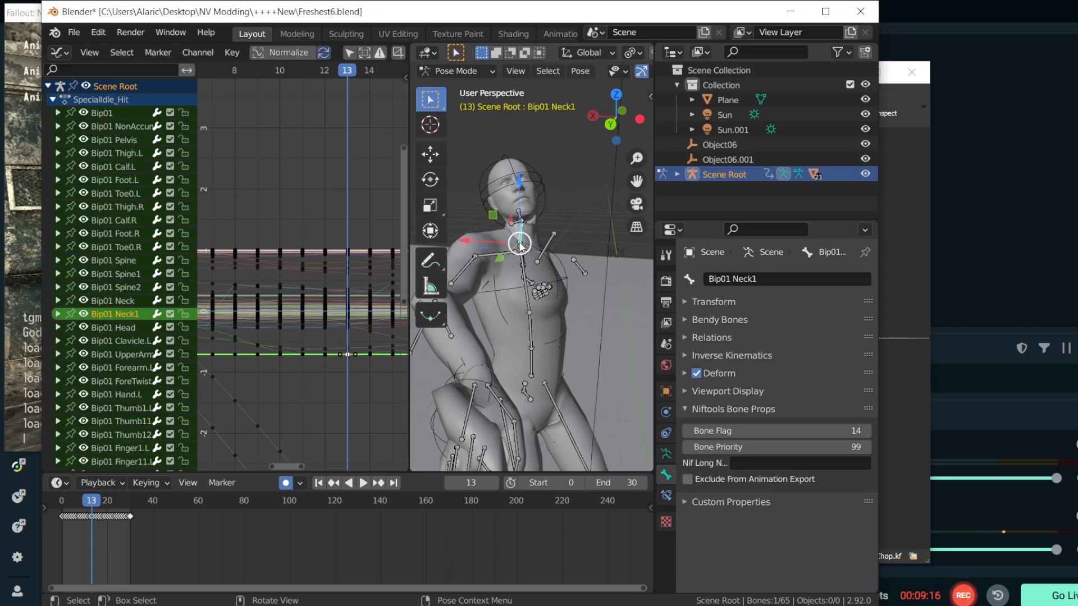
left_click(520, 245)
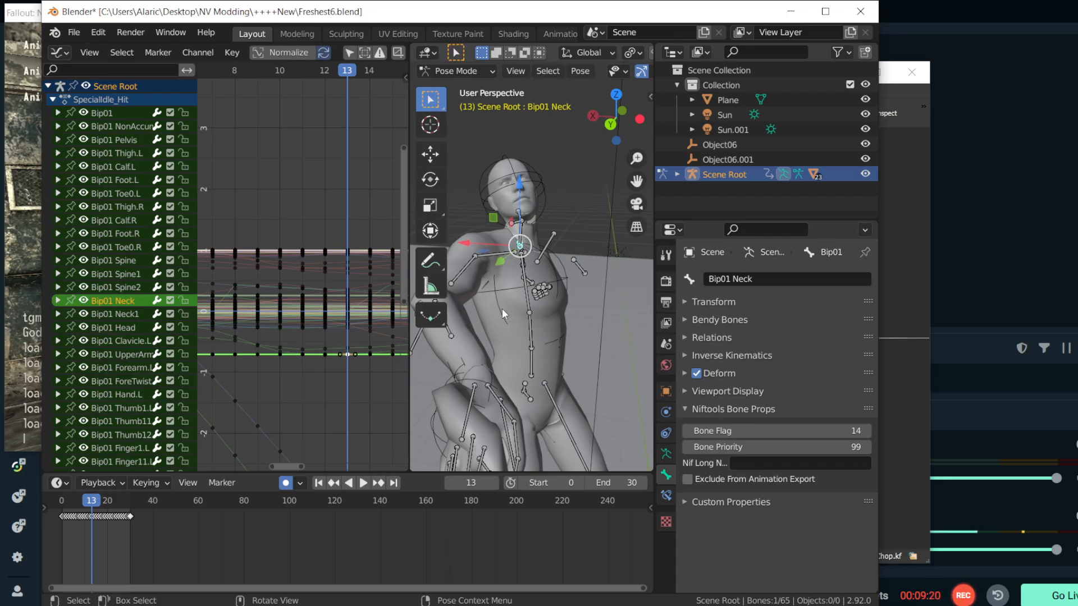
left_click(518, 245)
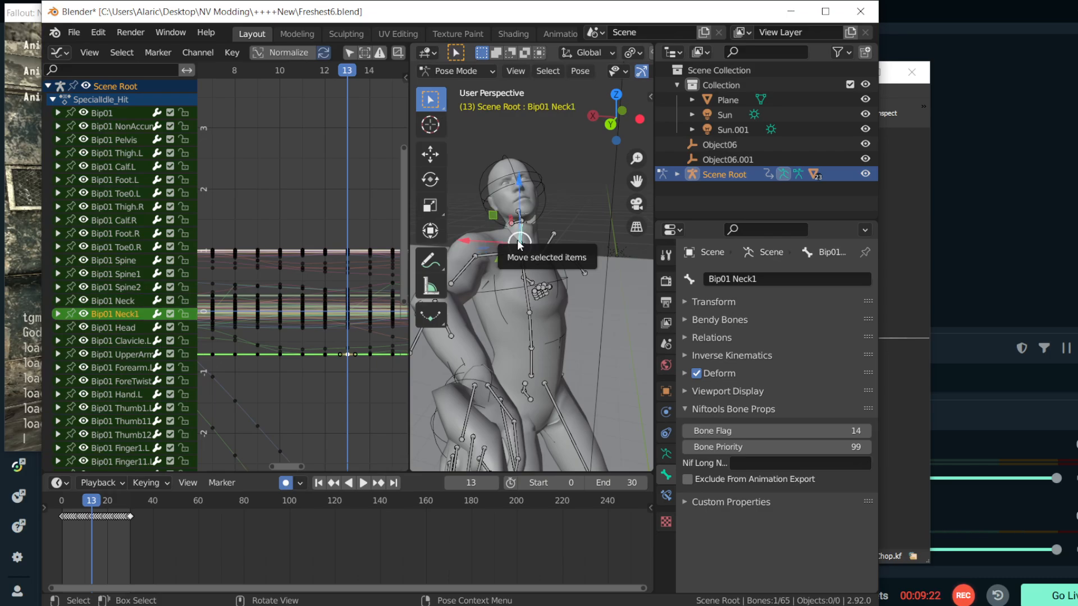
left_click(521, 248)
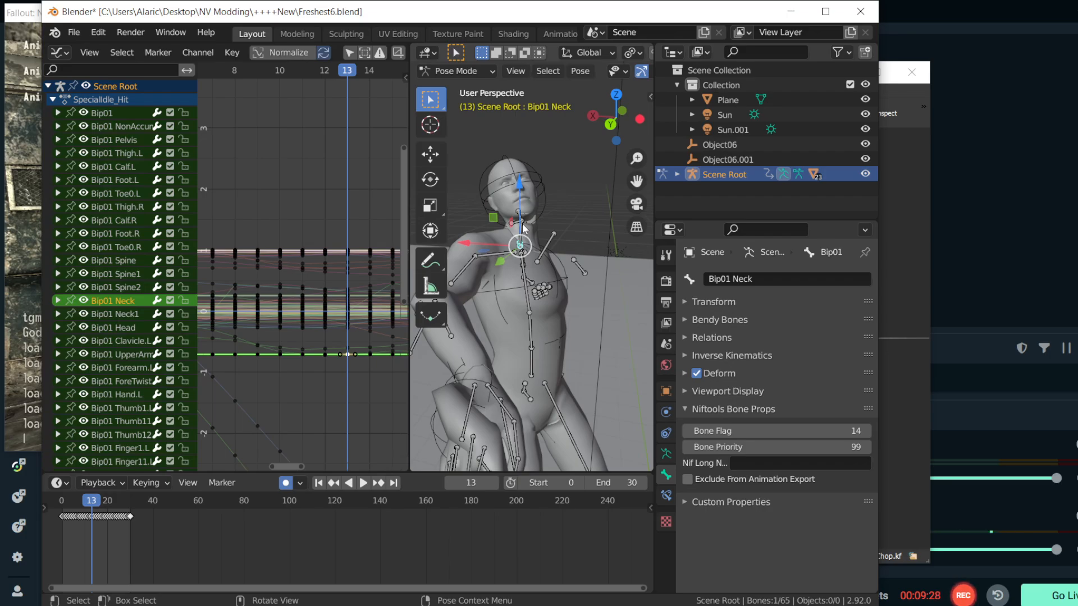
left_click(520, 231)
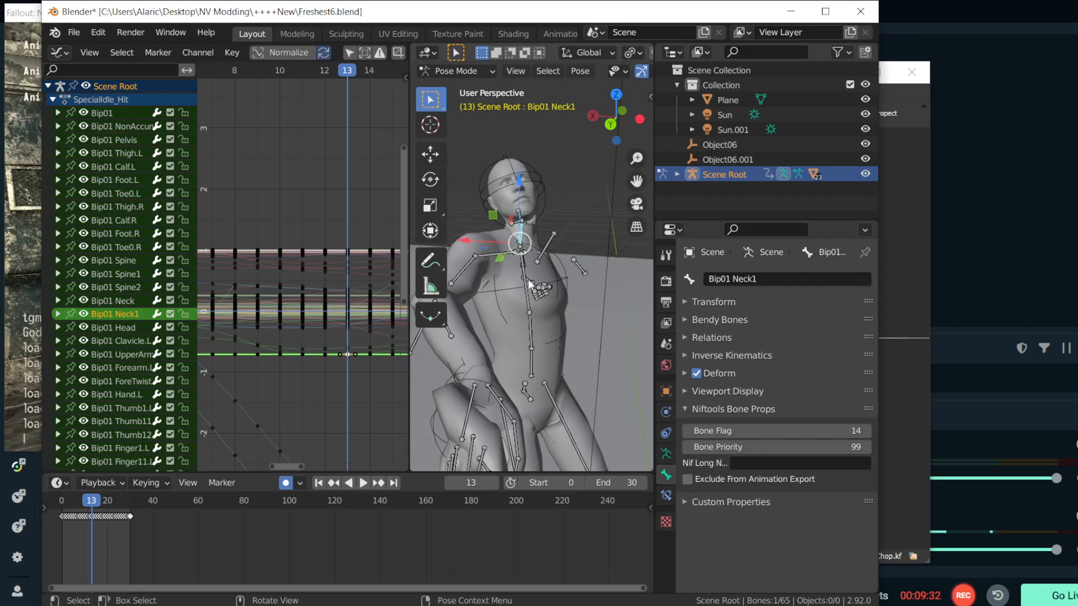
- Switch to Fallout: New Vegas, reload the xoxo save through the console, and shoot the Jackal Gang Member while aiming
key("alt+Tab")
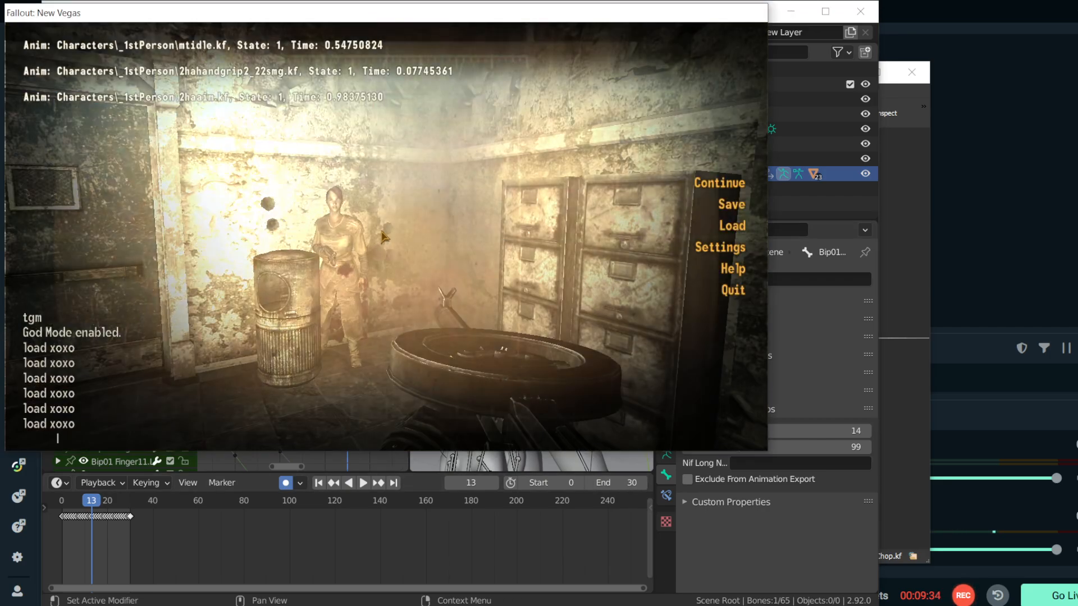
key("grave")
key("Up")
key("grave")
key("Up")
key("Return")
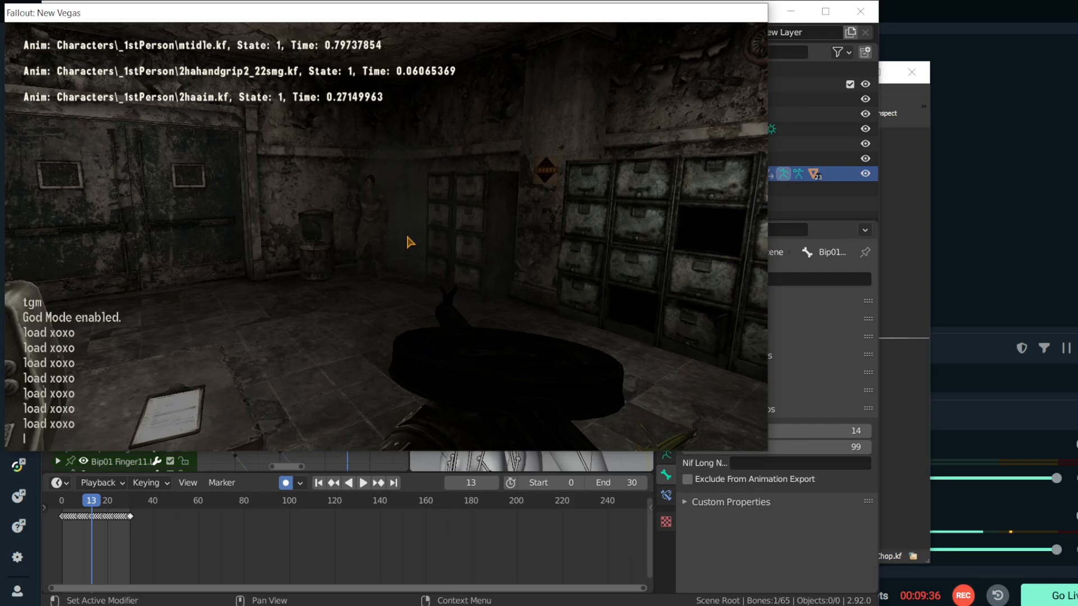
key("grave")
key("w")
right_click(407, 237)
left_click(407, 237)
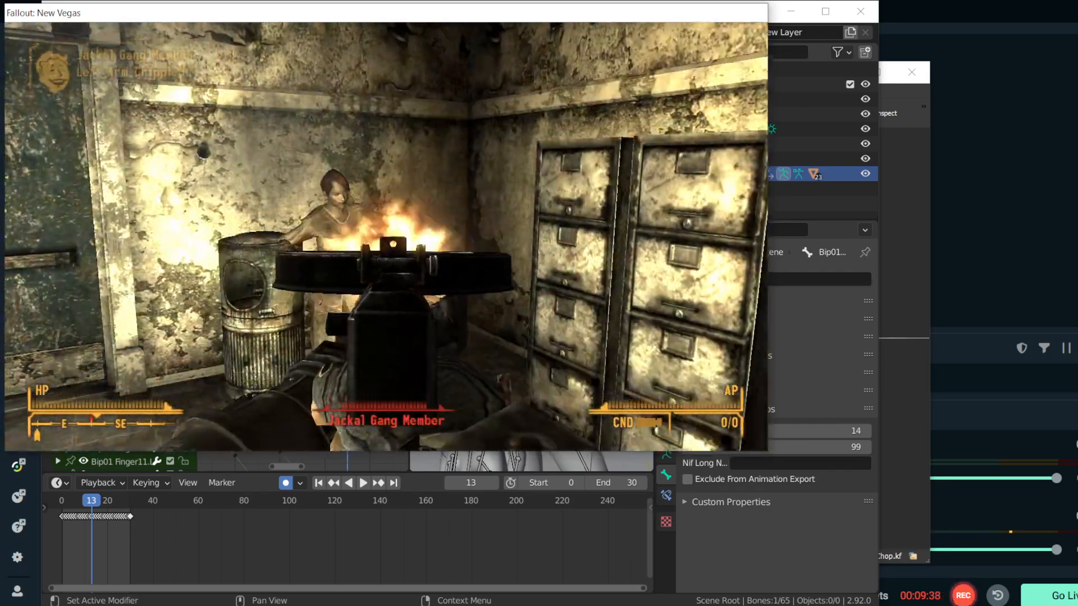
- Load the xoxo save again, approach the Jackal Gang Member, and fire with aimed shots to repeat the hit-reaction test
key("grave")
key("Up")
key("Return")
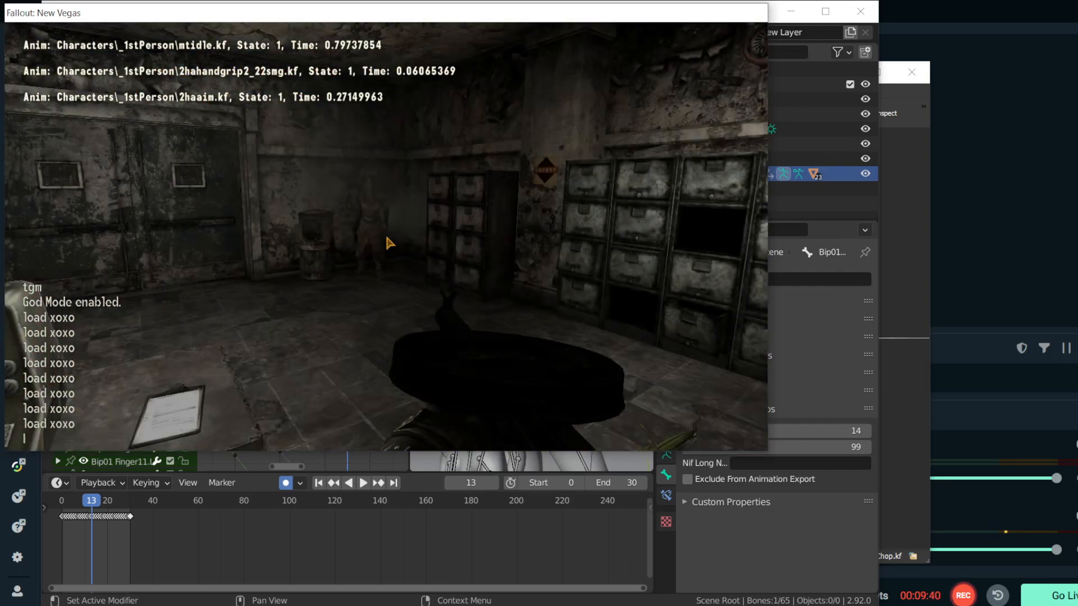
key("grave")
key("w")
right_click(387, 236)
left_click(386, 236)
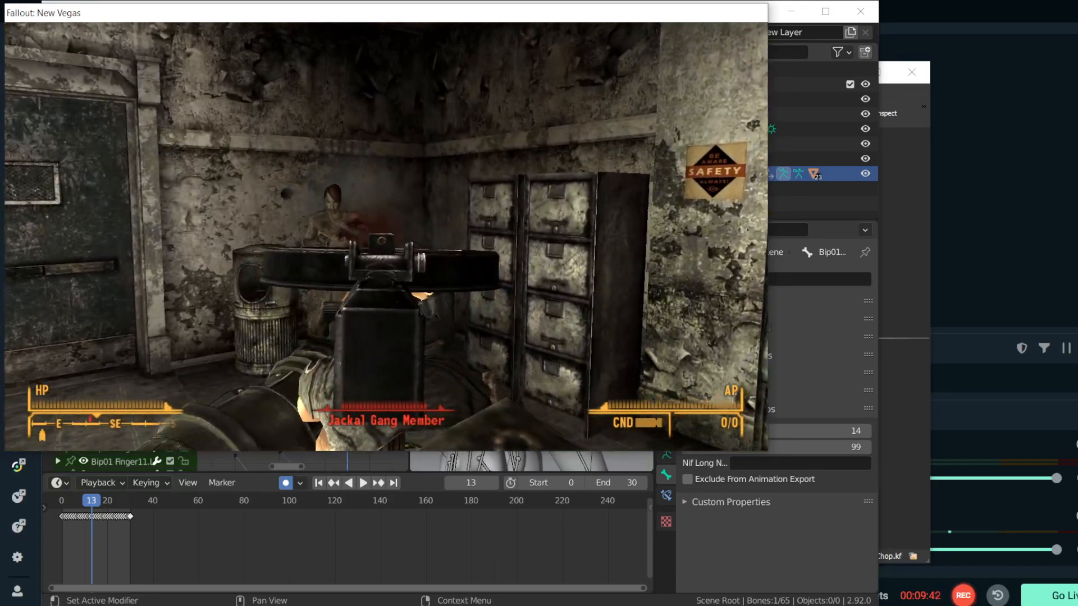
- Rerun load xoxo in the console, aim at the Jackal Gang Member for another hit-reaction check, and return to Blender
key("grave")
key("Up")
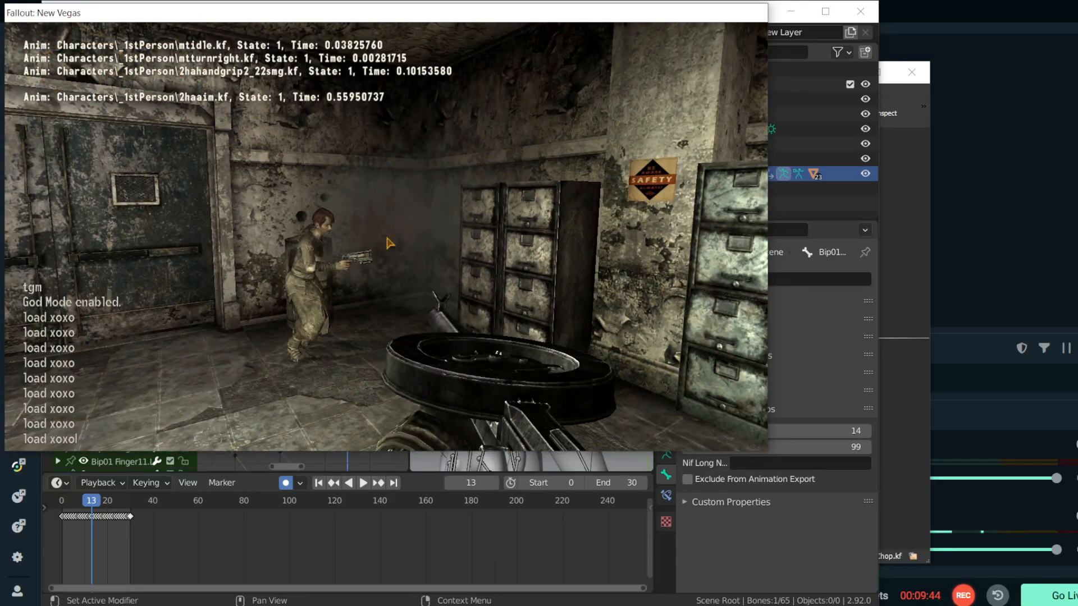
key("Return")
key("grave")
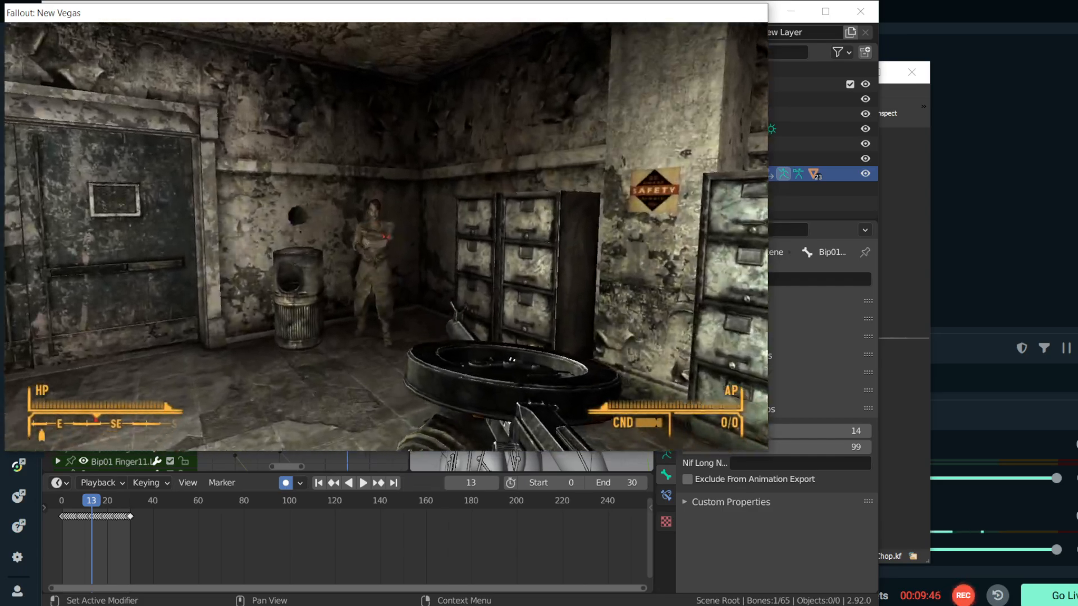
right_click(387, 236)
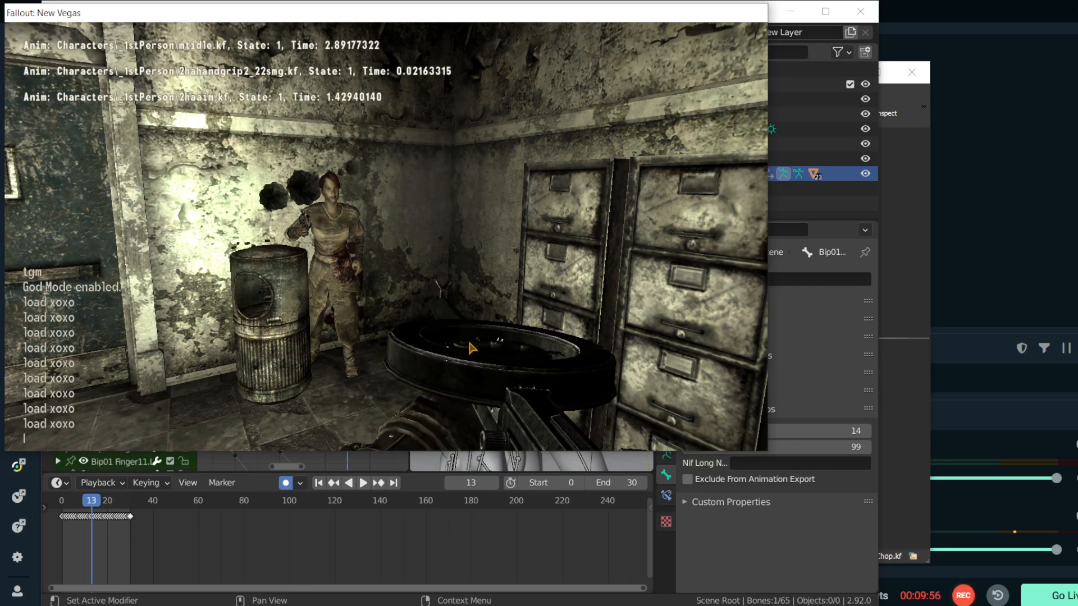
key("alt+Tab")
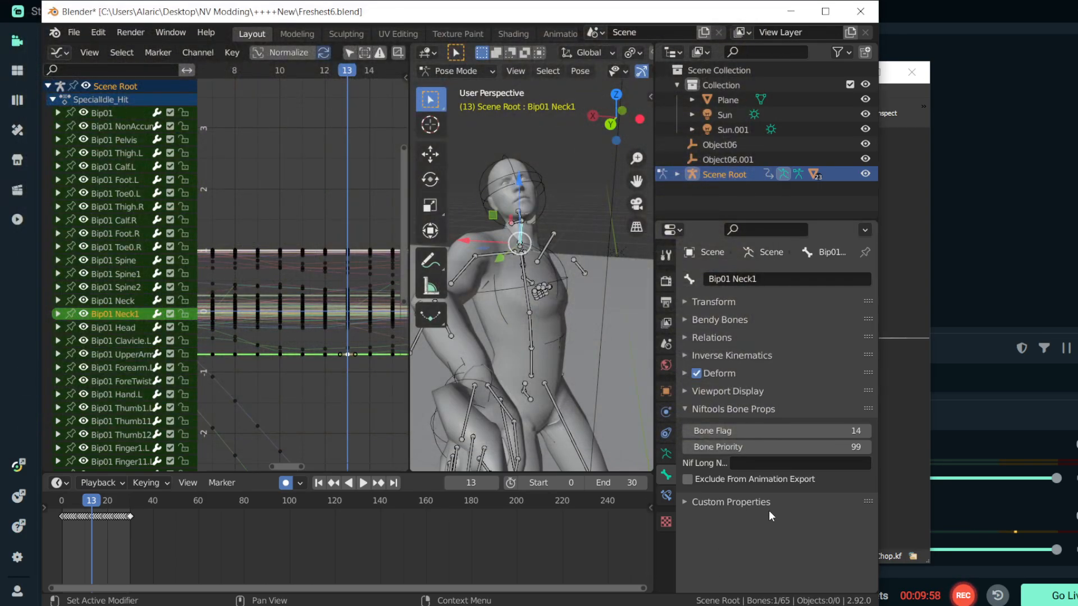